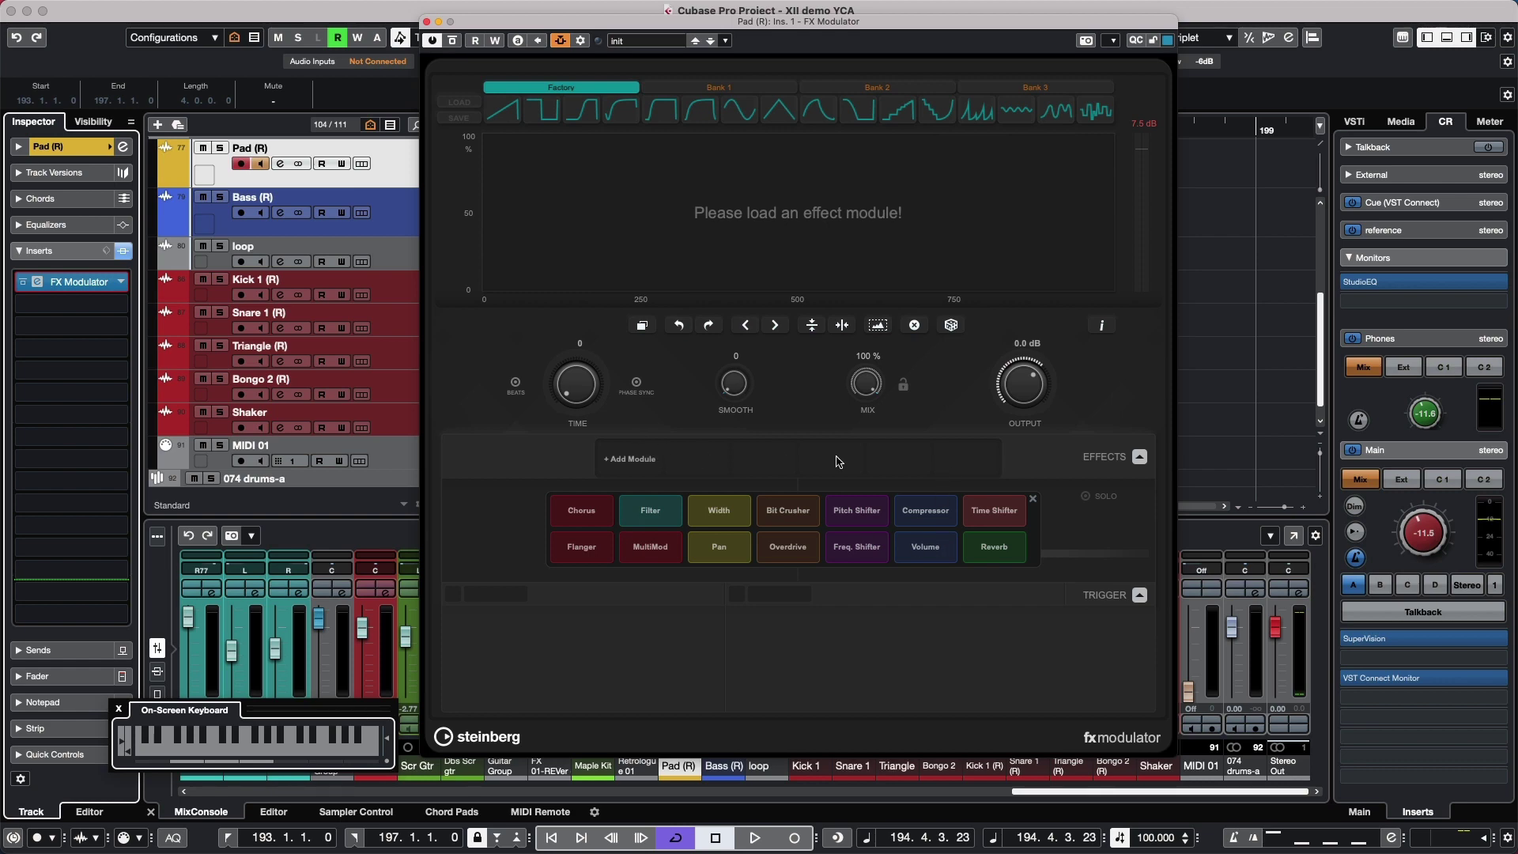
Load a Volume module into the FX Modulator effect chain on the Pad (R) track.
click(914, 549)
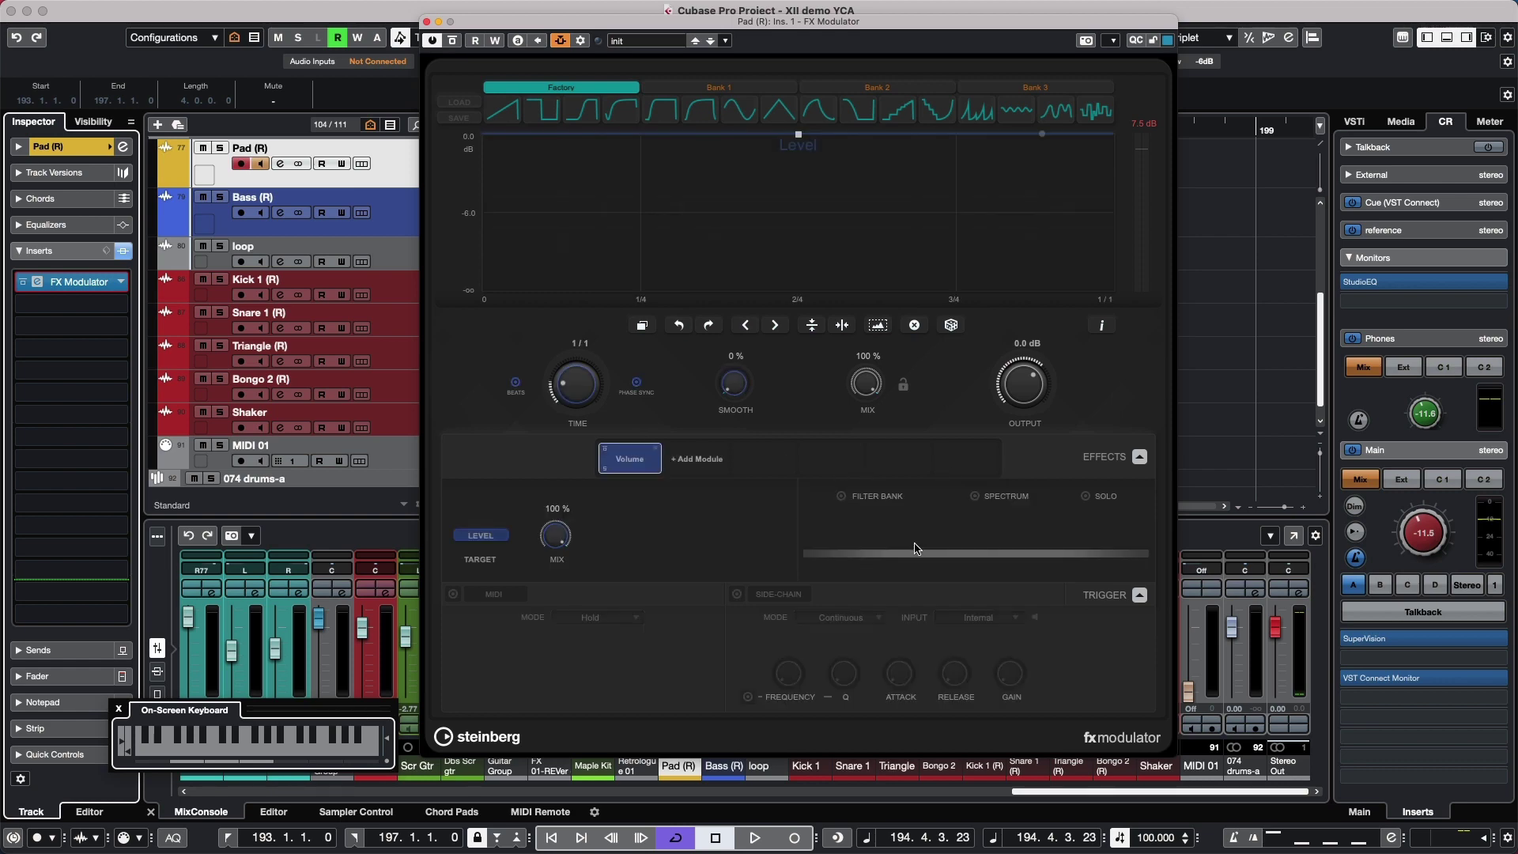
Add a Compressor module after the Volume module and remove it from the chain.
click(713, 461)
click(925, 510)
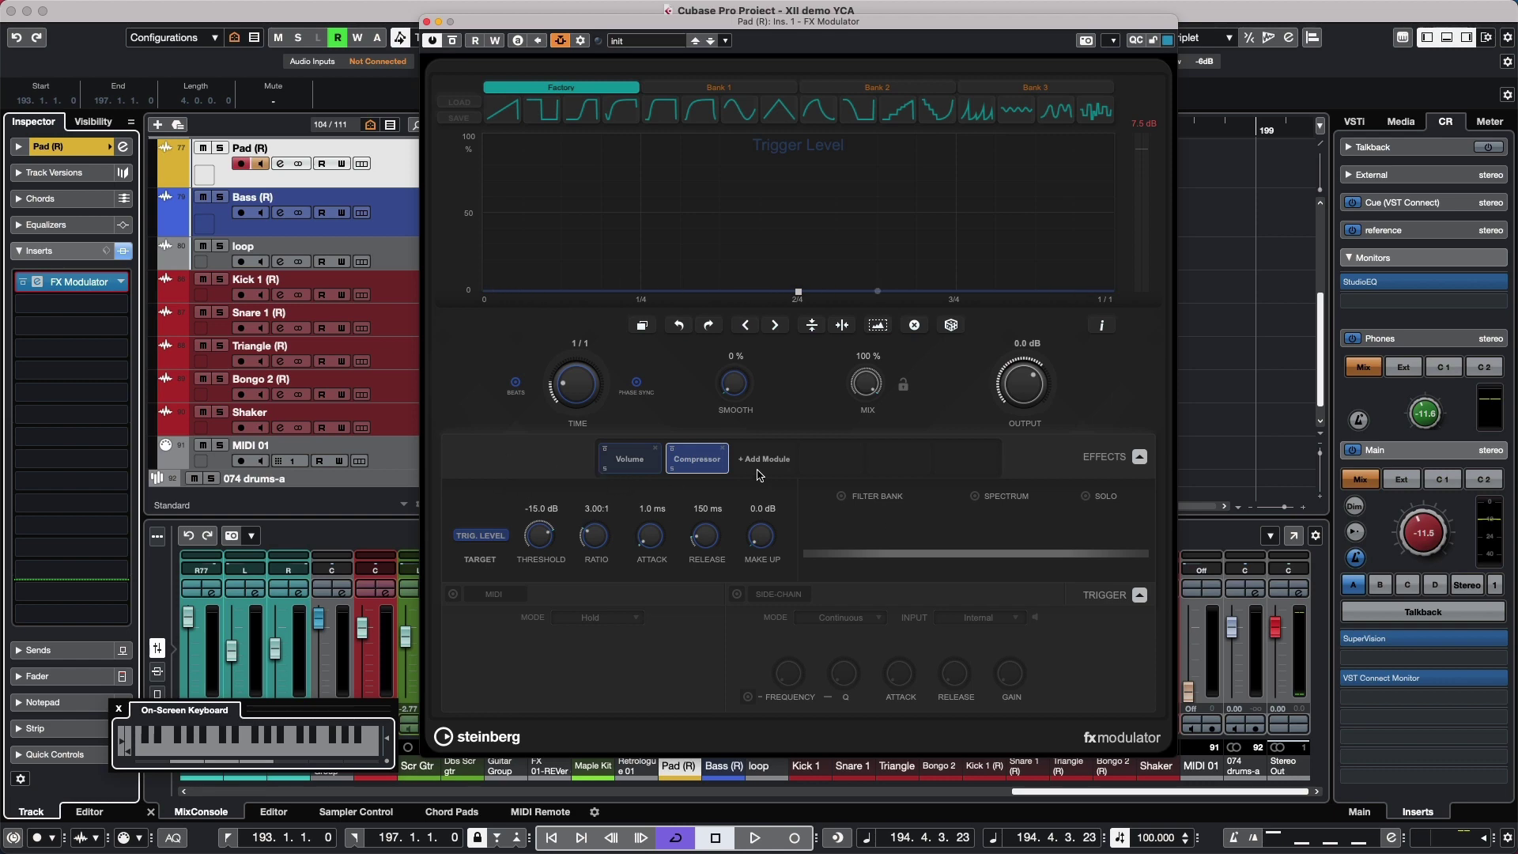
click(725, 449)
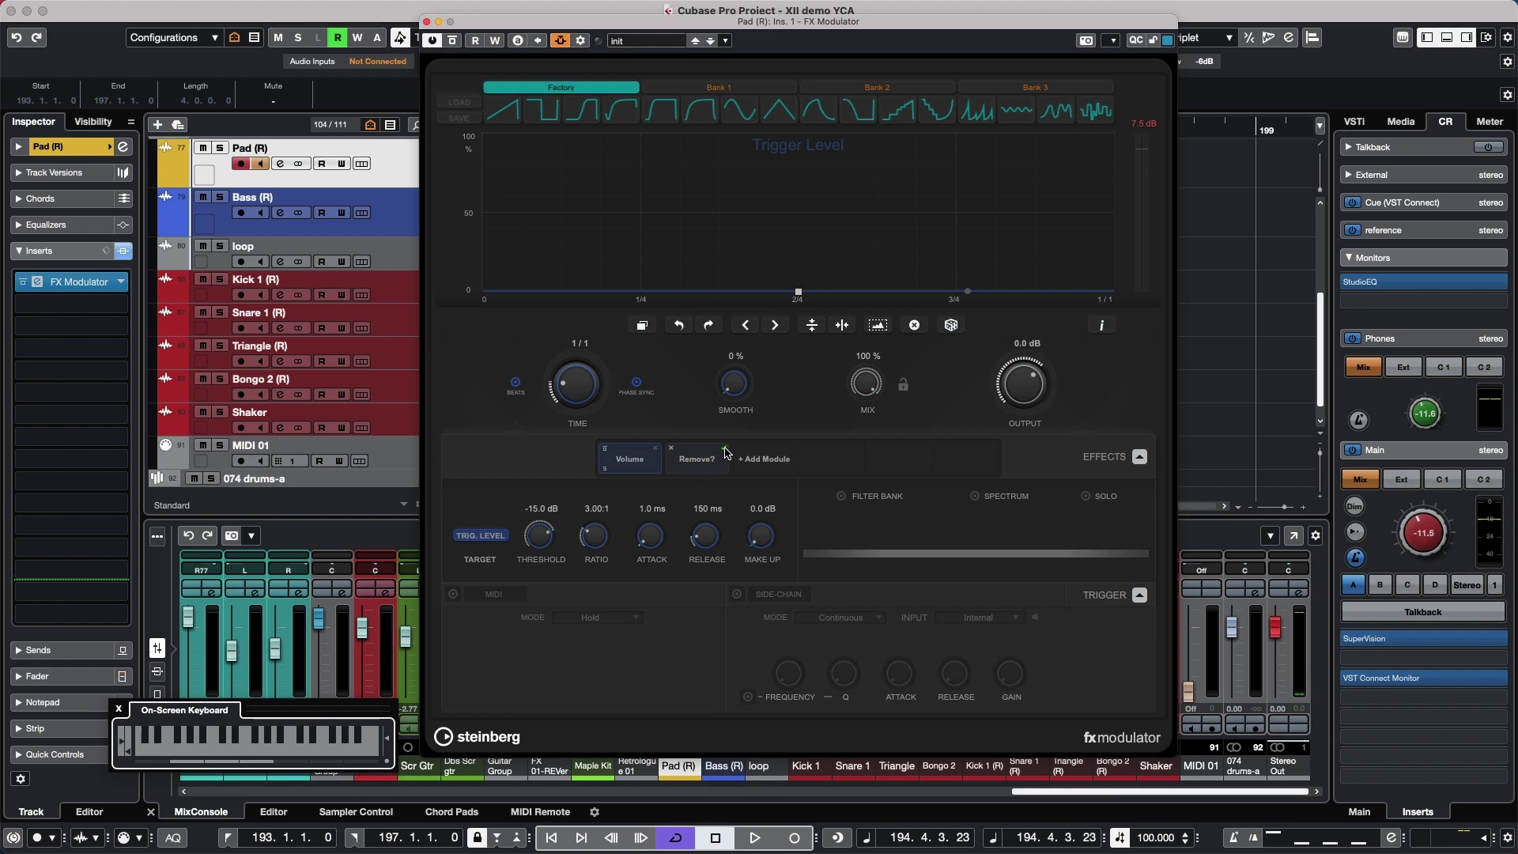
click(724, 451)
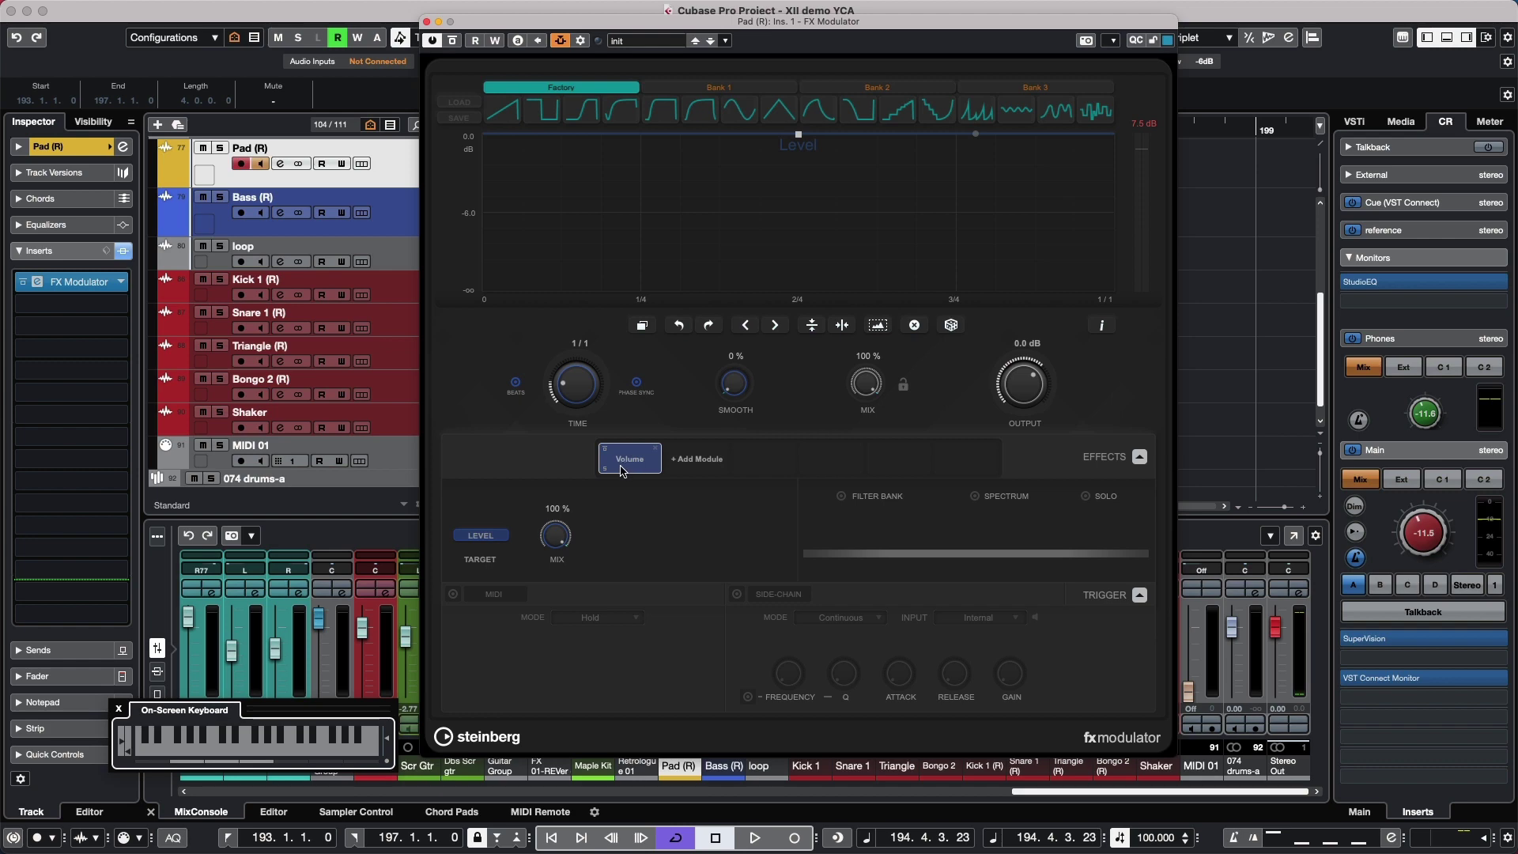
Play the project, solo the Pad (R) track and stop playback.
key(space)
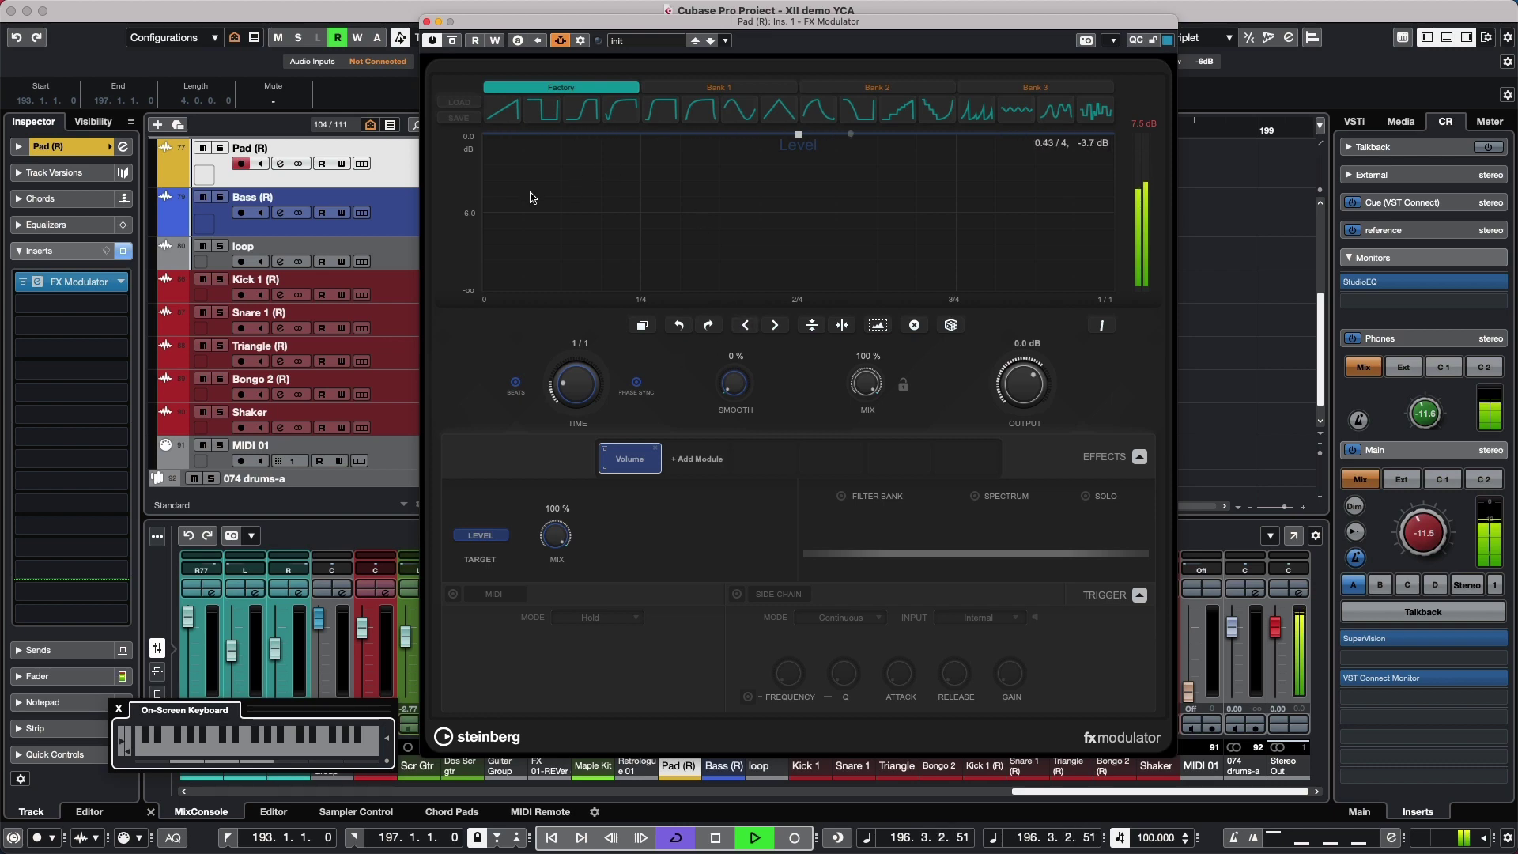
click(223, 149)
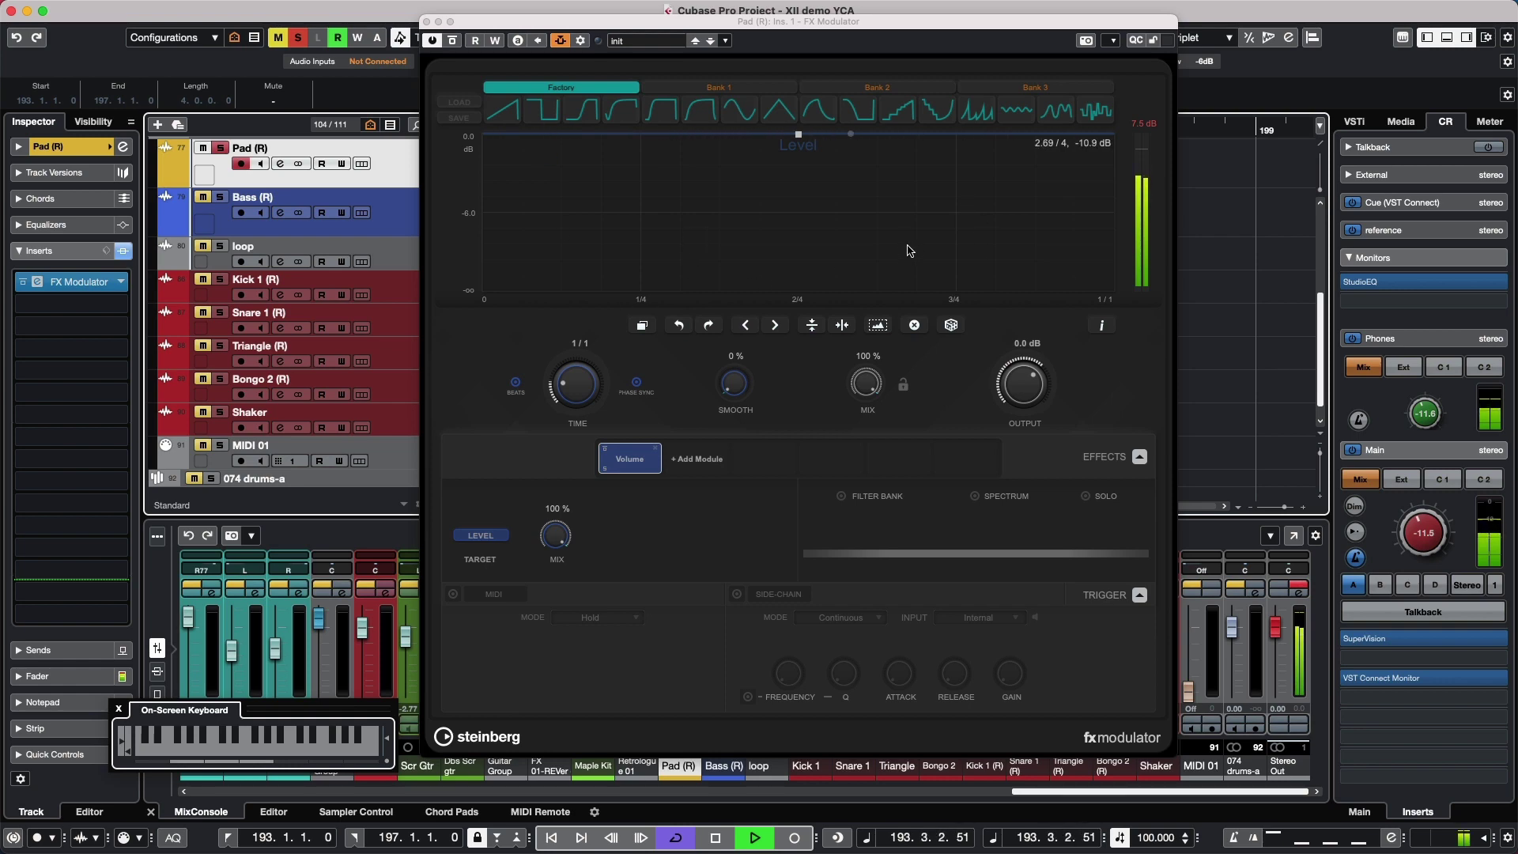
key(space)
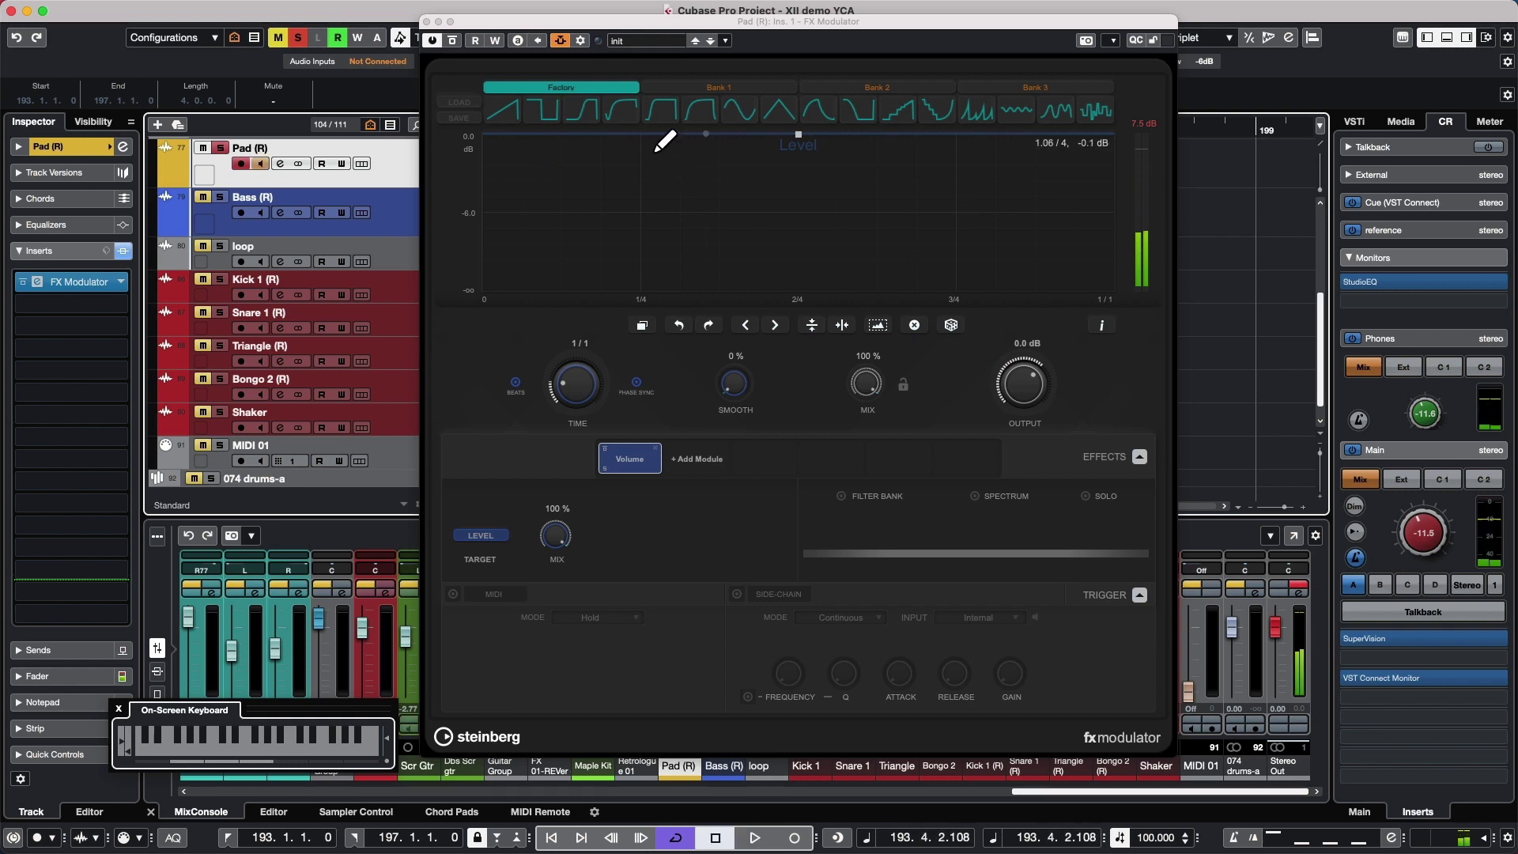
Add points to the Level curve near 1/4, lowered to about -6 dB, and near 3/4, slightly lower.
click(645, 138)
drag(645, 137, 649, 212)
drag(957, 165, 956, 236)
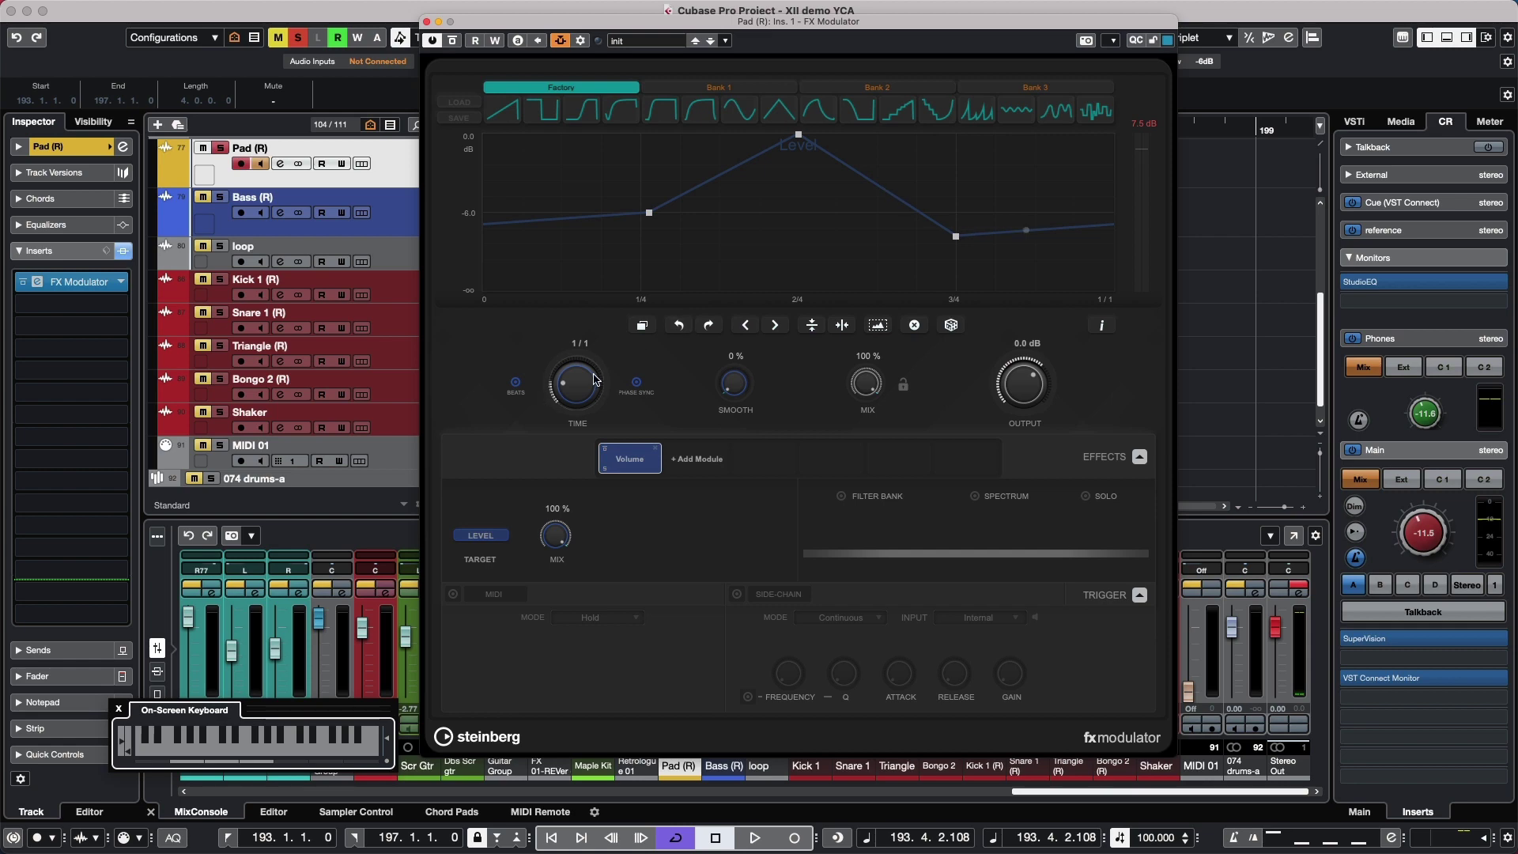
Try other modulation Time values, return Time to 1/1 and start playback.
drag(581, 385, 567, 419)
drag(565, 398, 601, 401)
key(space)
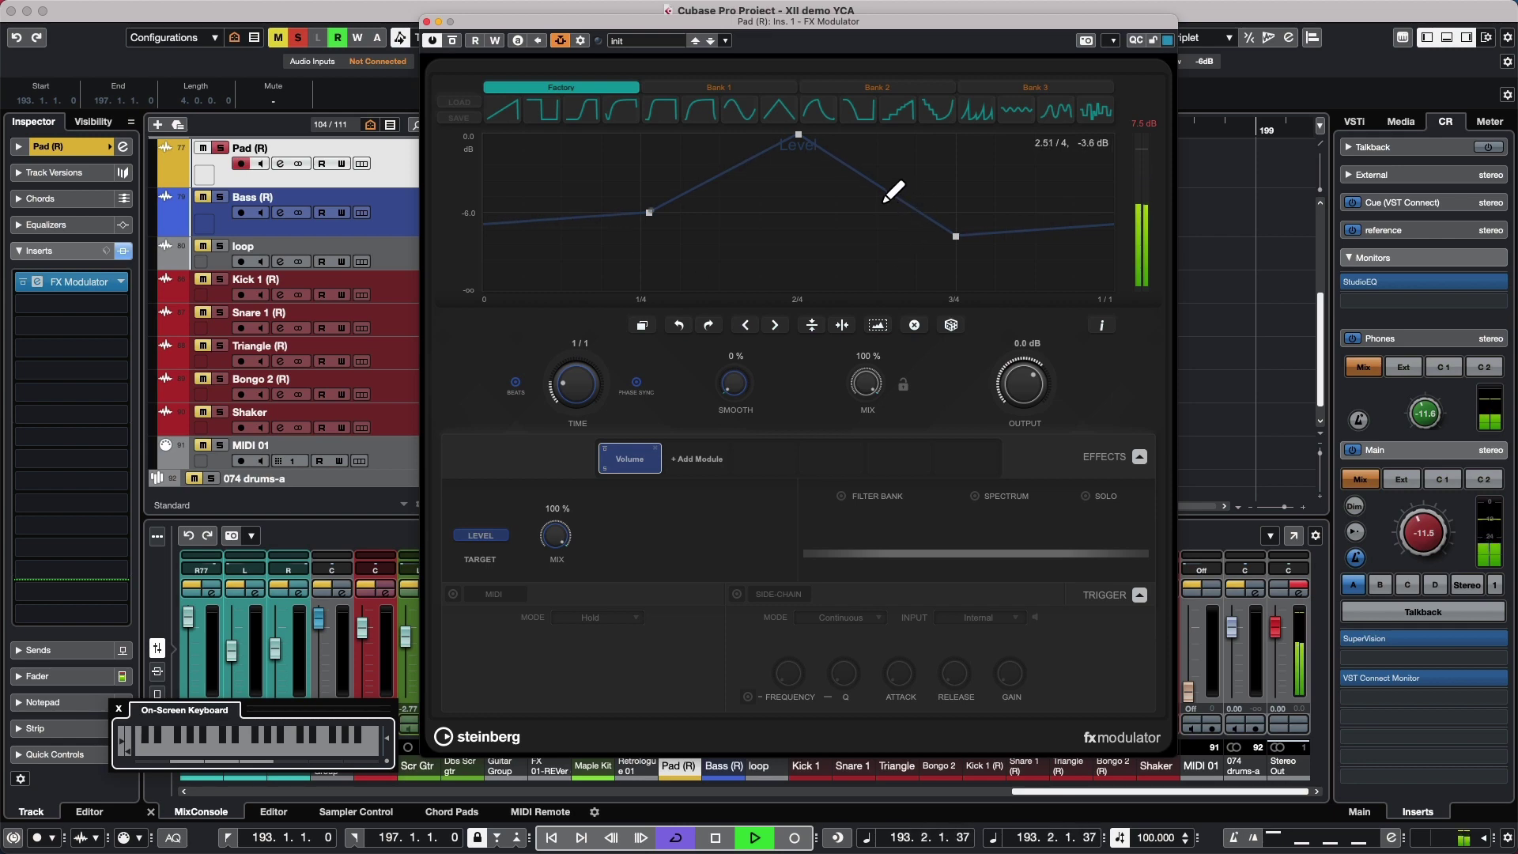
Add two points to the Level curve between 2/4 and 3/4 to form a dip and a small peak.
mouse_move(882, 190)
mouse_down()
mouse_move(869, 225)
mouse_move(837, 245)
mouse_move(891, 230)
mouse_move(895, 204)
mouse_up()
click(896, 238)
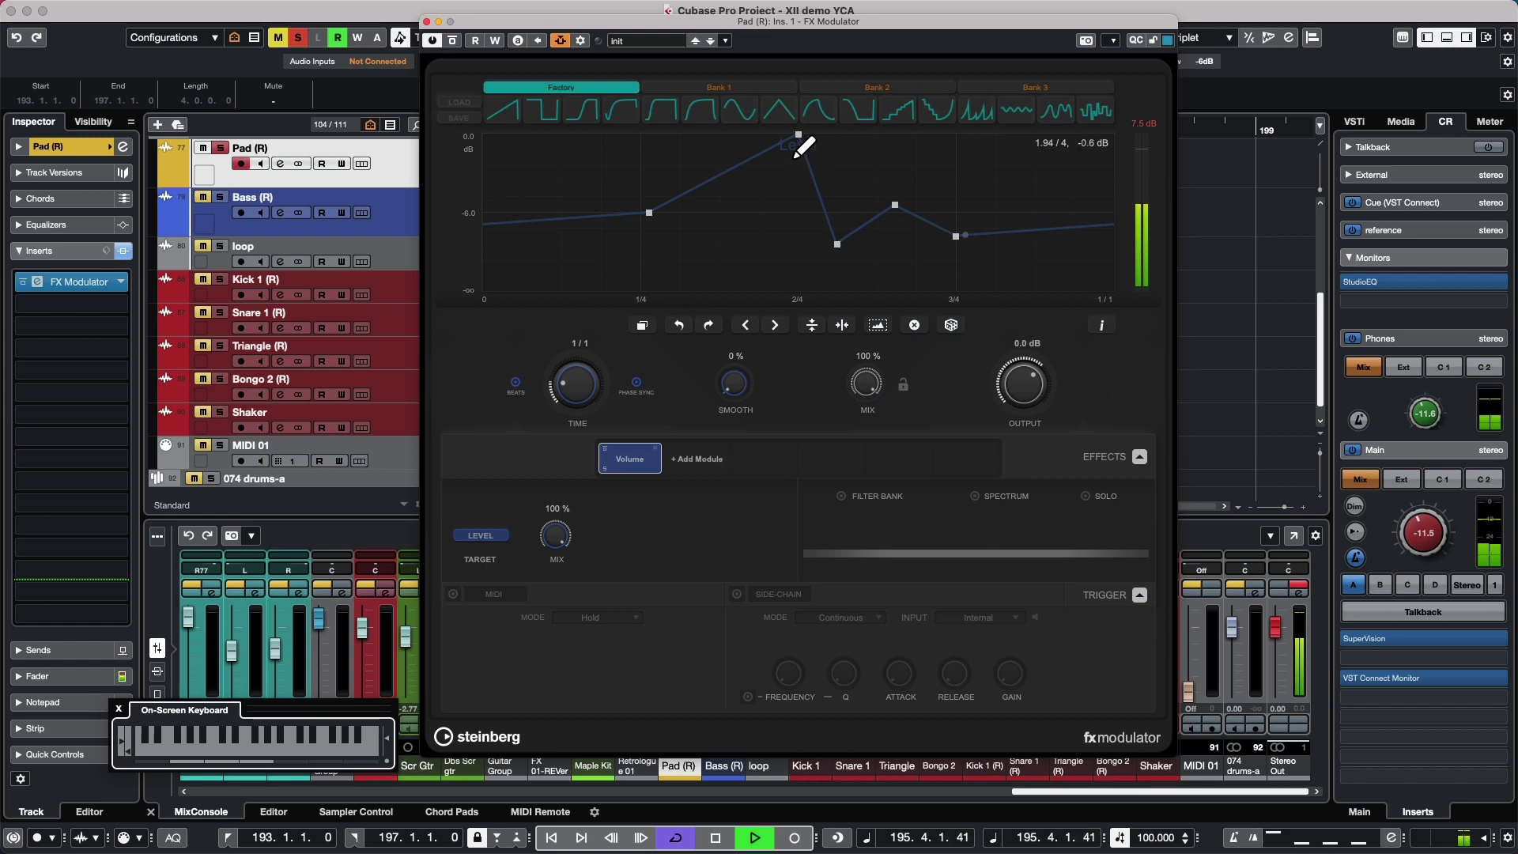
Move the Level curve points from 2/4 to 3/4 slightly later as a group and bend the segments beside the highest peak.
drag(747, 138, 973, 263)
mouse_move(899, 210)
mouse_down()
mouse_move(852, 210)
mouse_move(922, 210)
mouse_move(898, 211)
mouse_move(901, 235)
mouse_move(909, 169)
mouse_move(907, 235)
mouse_move(912, 203)
mouse_up()
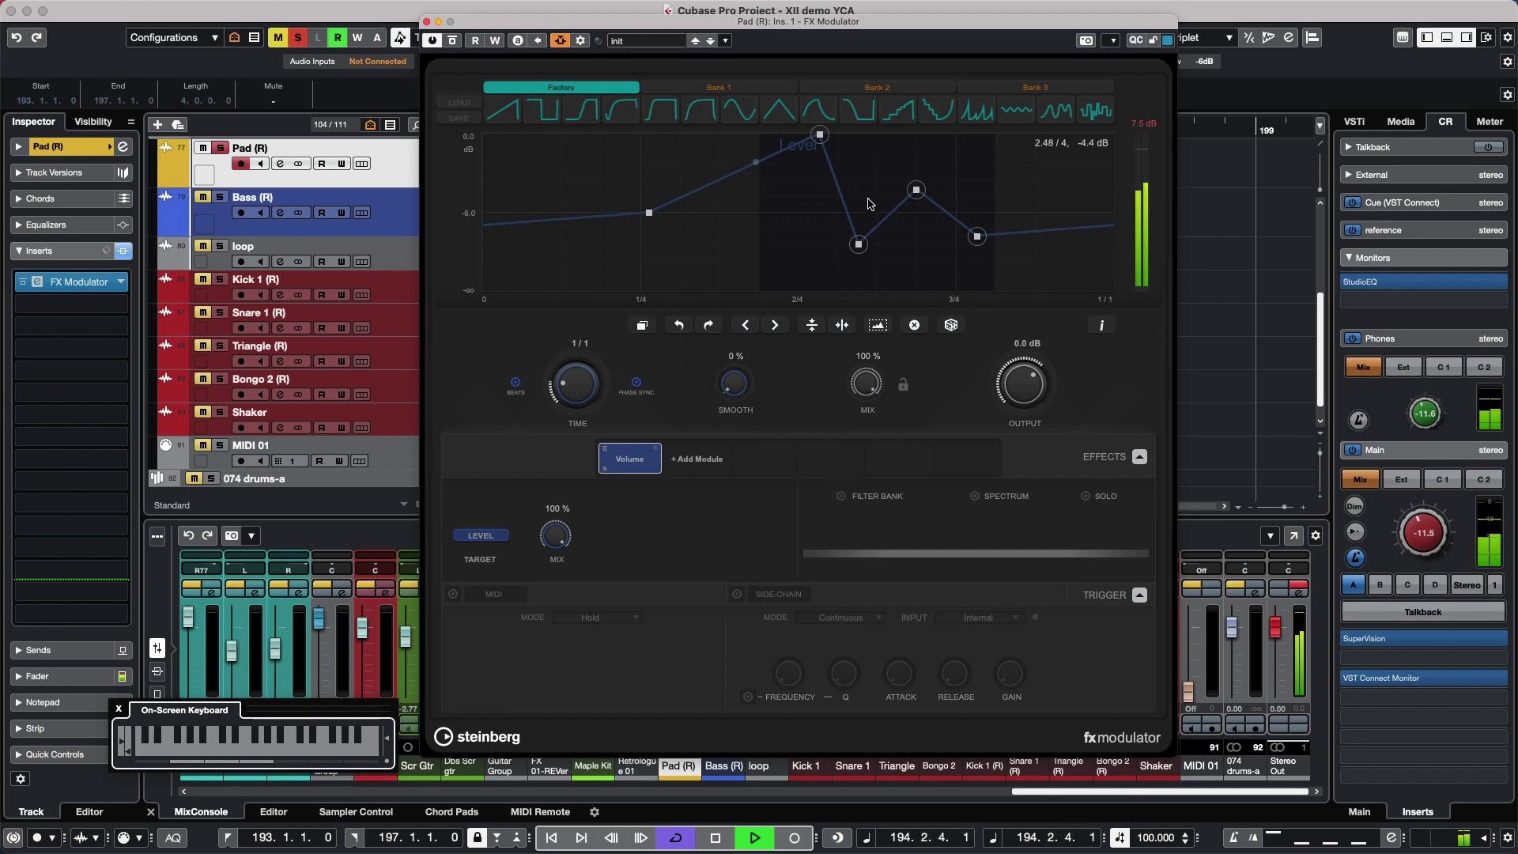
click(804, 237)
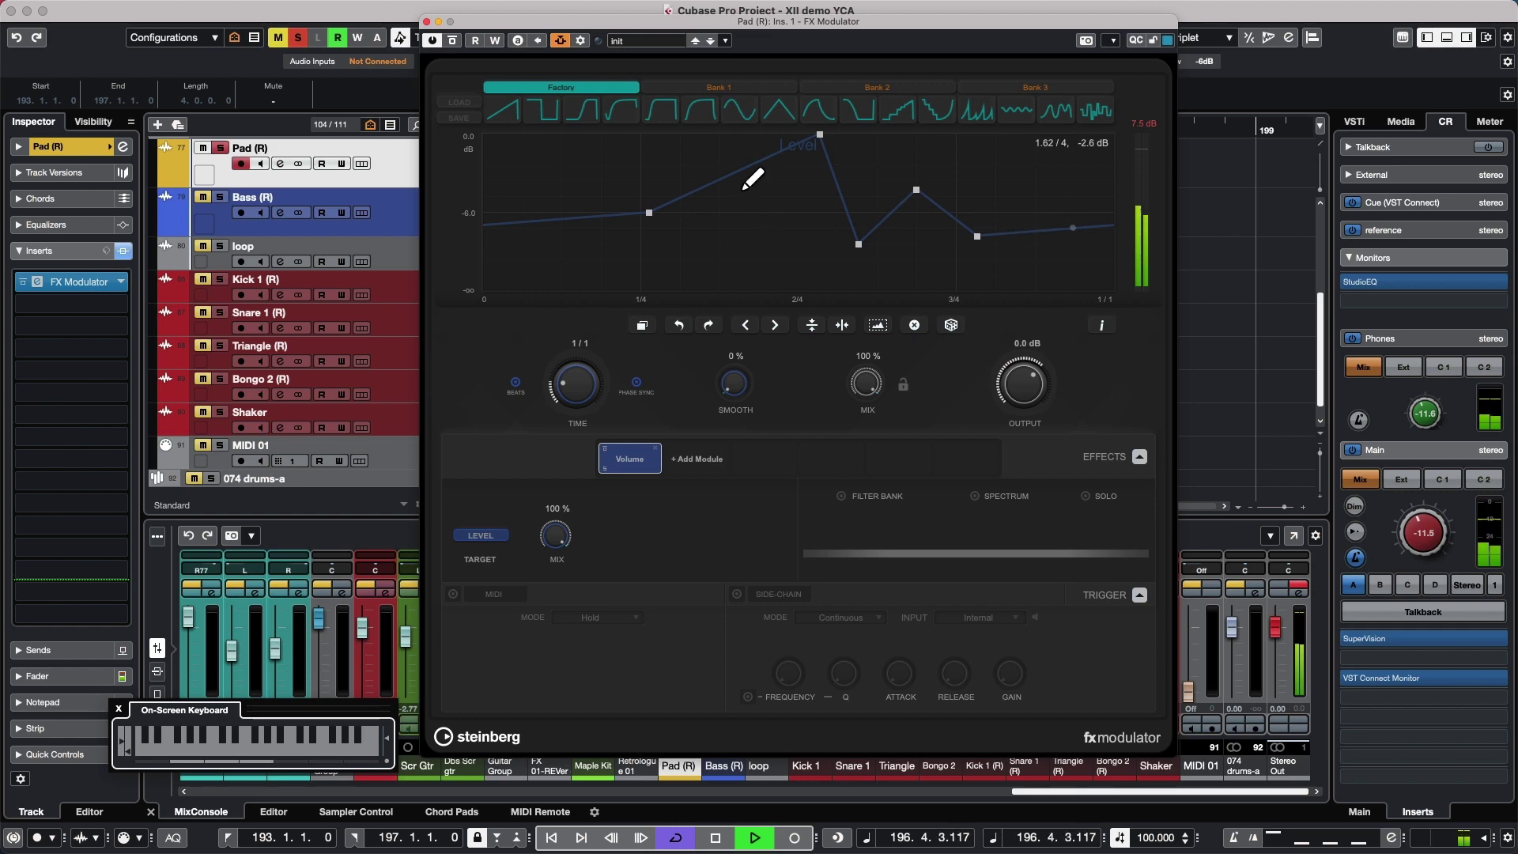
mouse_move(740, 179)
mouse_down()
mouse_move(768, 243)
mouse_move(698, 167)
mouse_move(764, 236)
mouse_move(749, 230)
mouse_up()
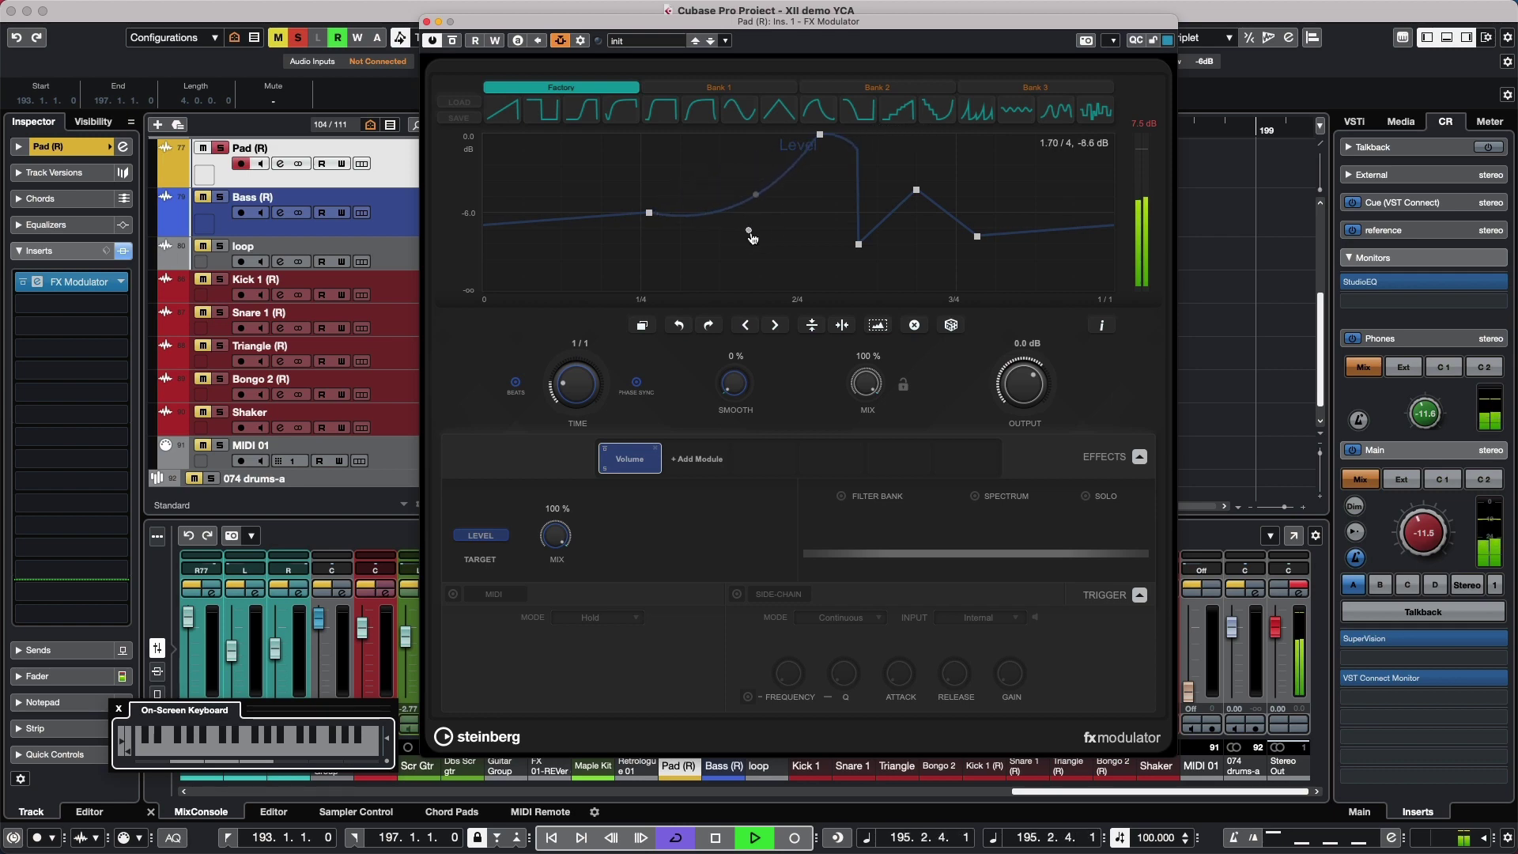
Randomize the Level curve twice, and shift it three steps earlier and four steps later.
click(951, 325)
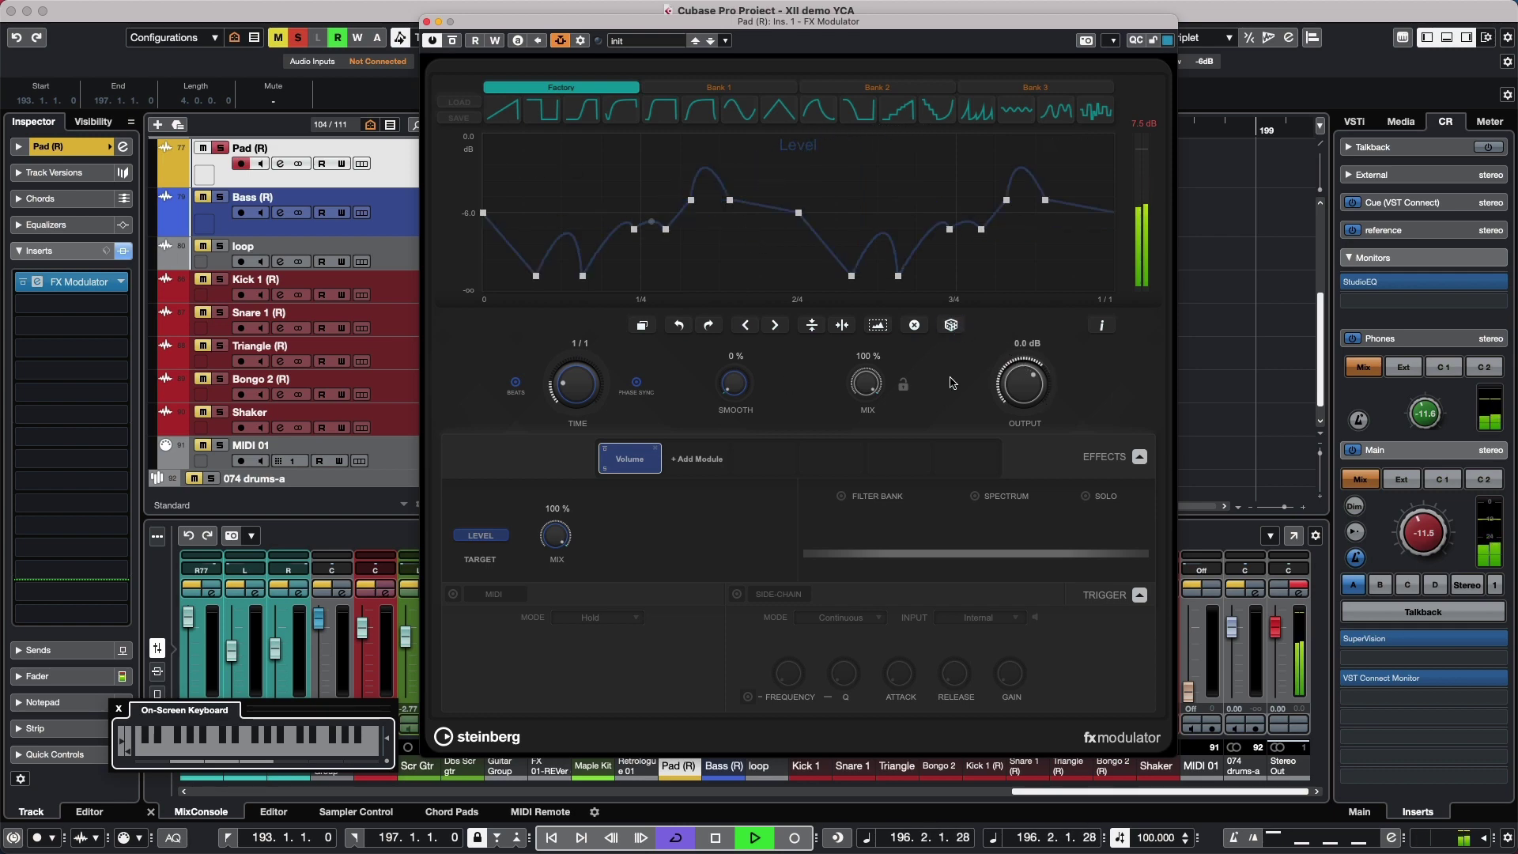
click(953, 327)
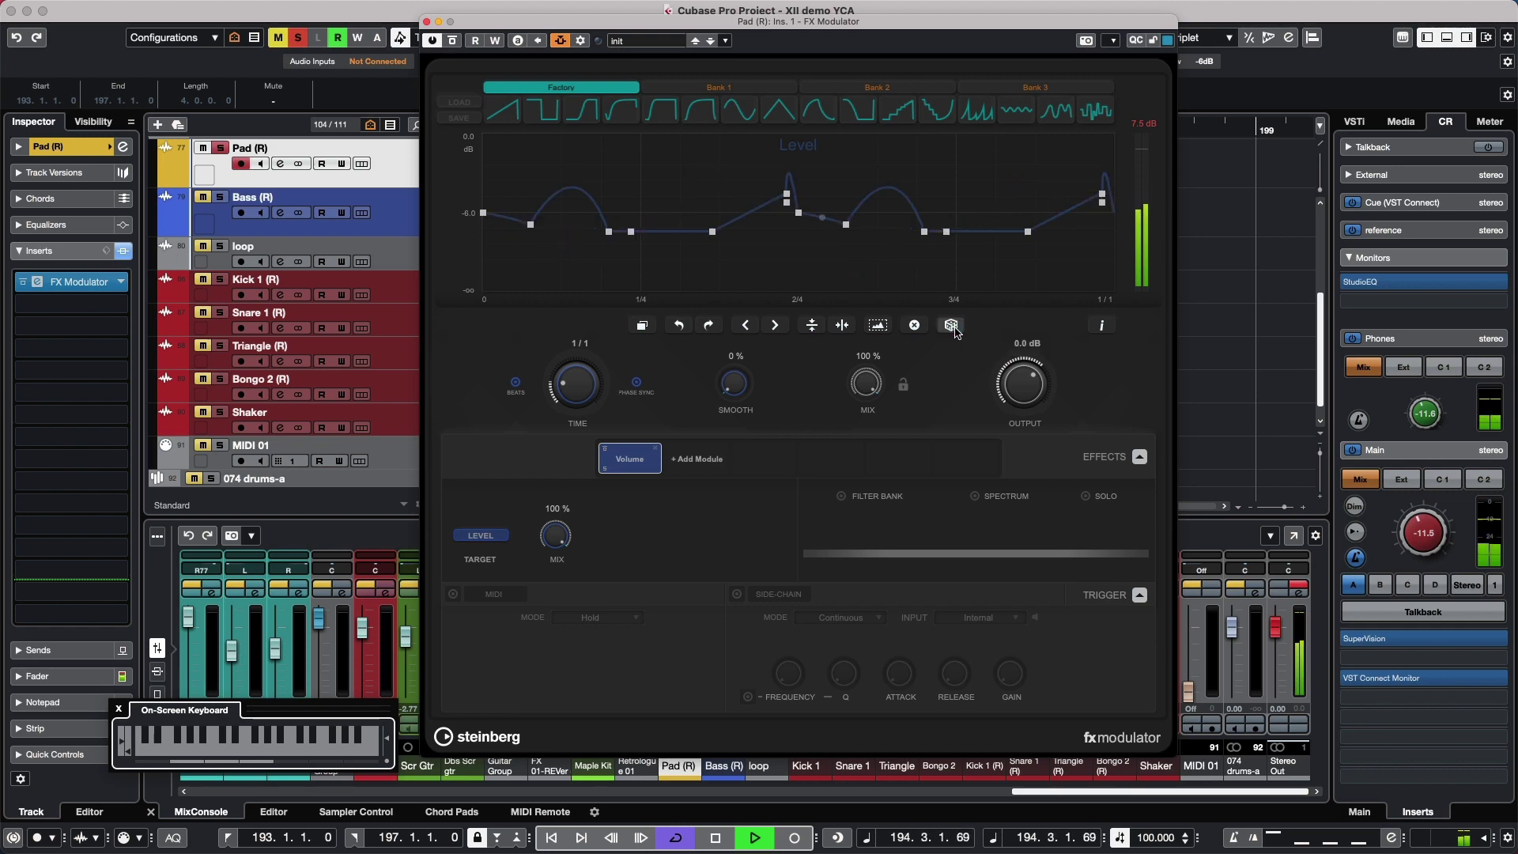
click(747, 328)
click(748, 327)
click(748, 329)
click(782, 327)
click(783, 327)
click(783, 327)
click(784, 327)
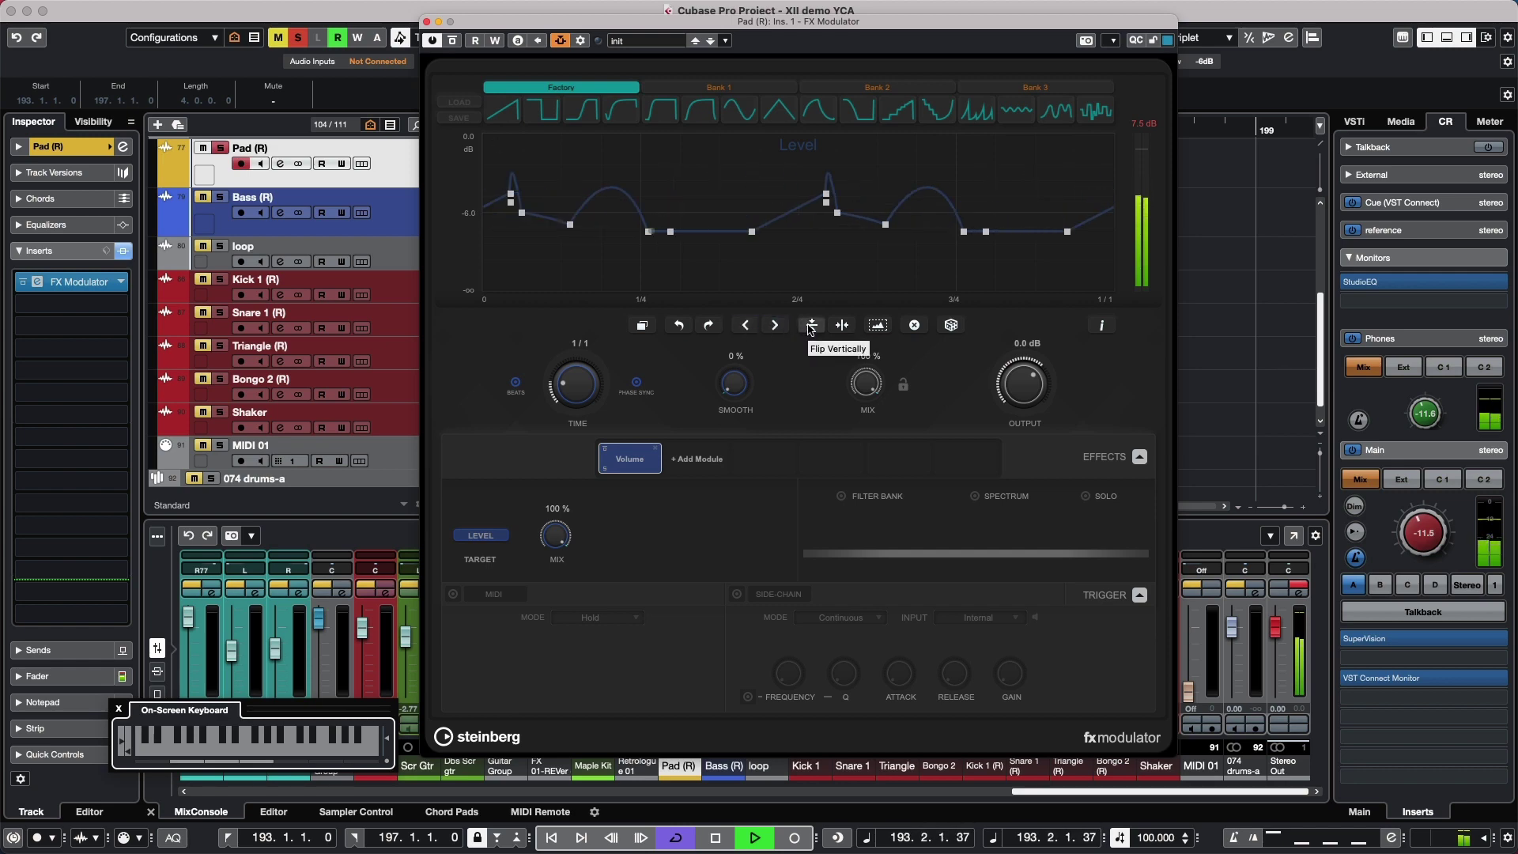
Flip the Level curve vertically twice and horizontally twice.
click(810, 328)
click(811, 327)
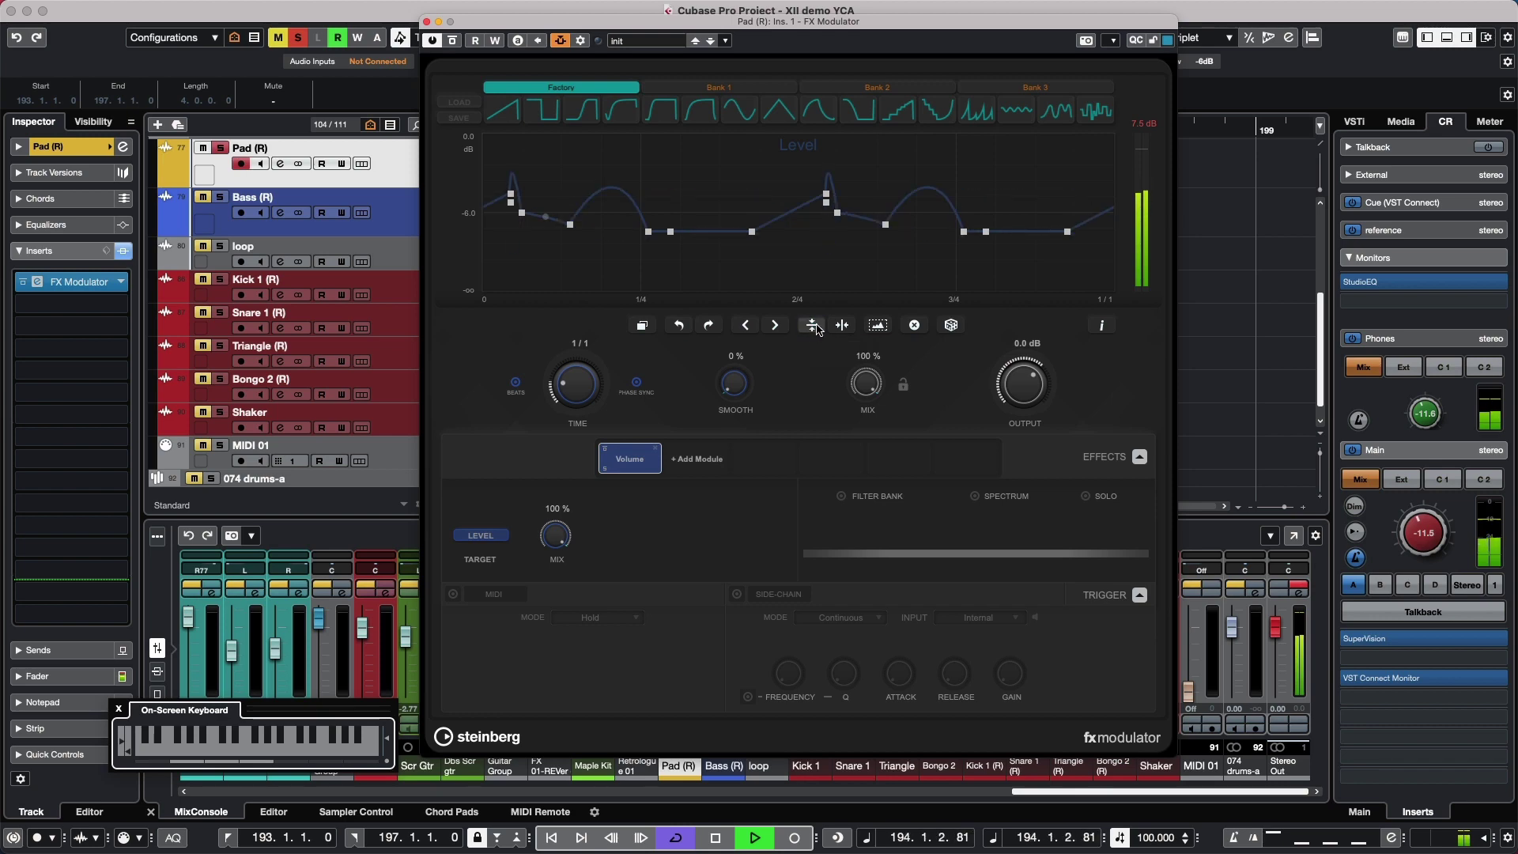
click(840, 327)
click(840, 326)
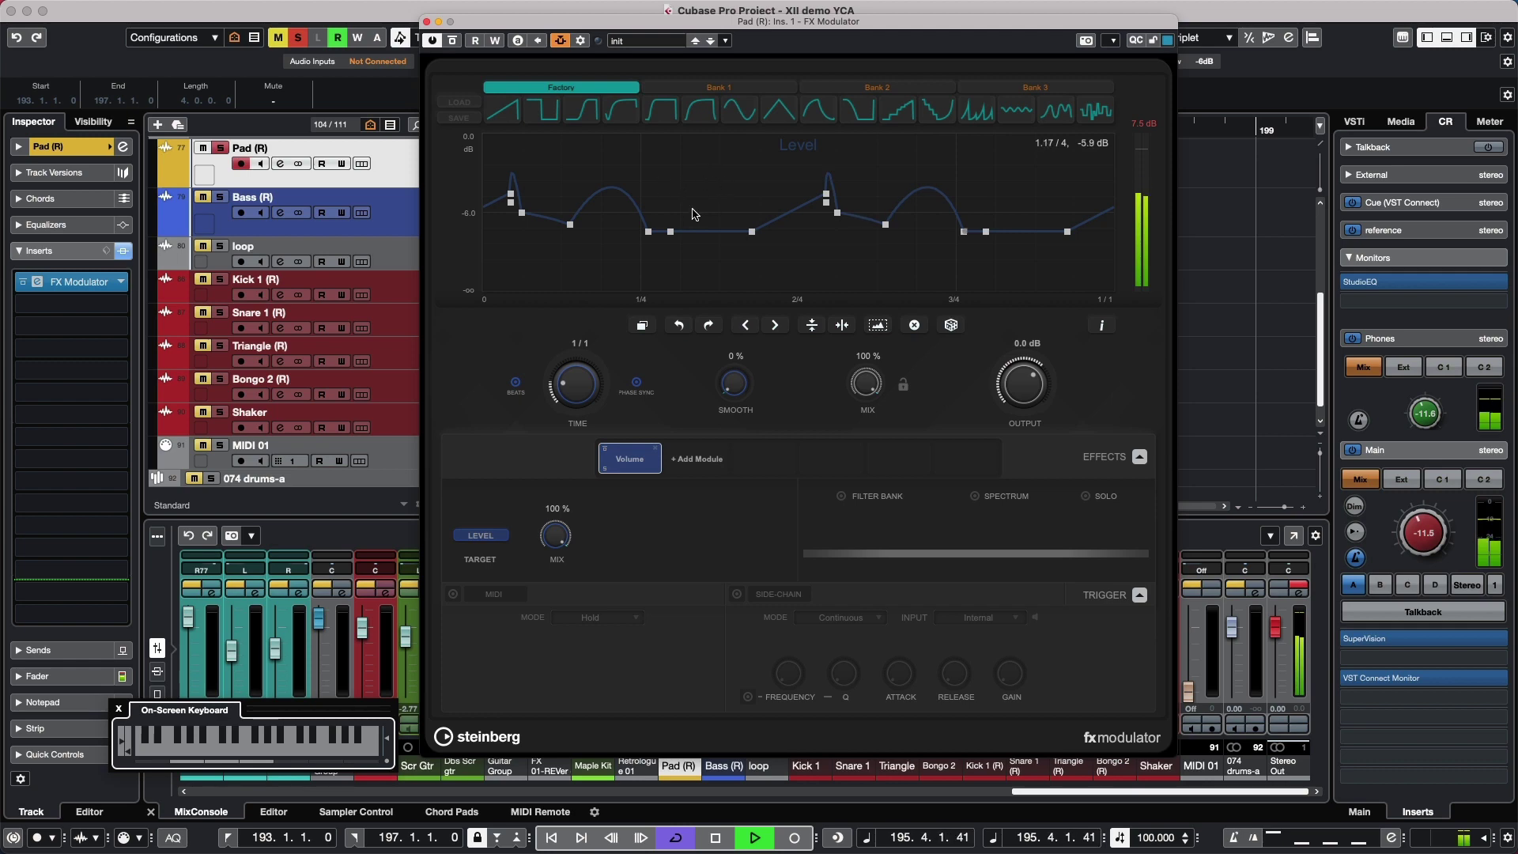
View the shape slots of Bank 1 and return to the Factory bank.
click(730, 89)
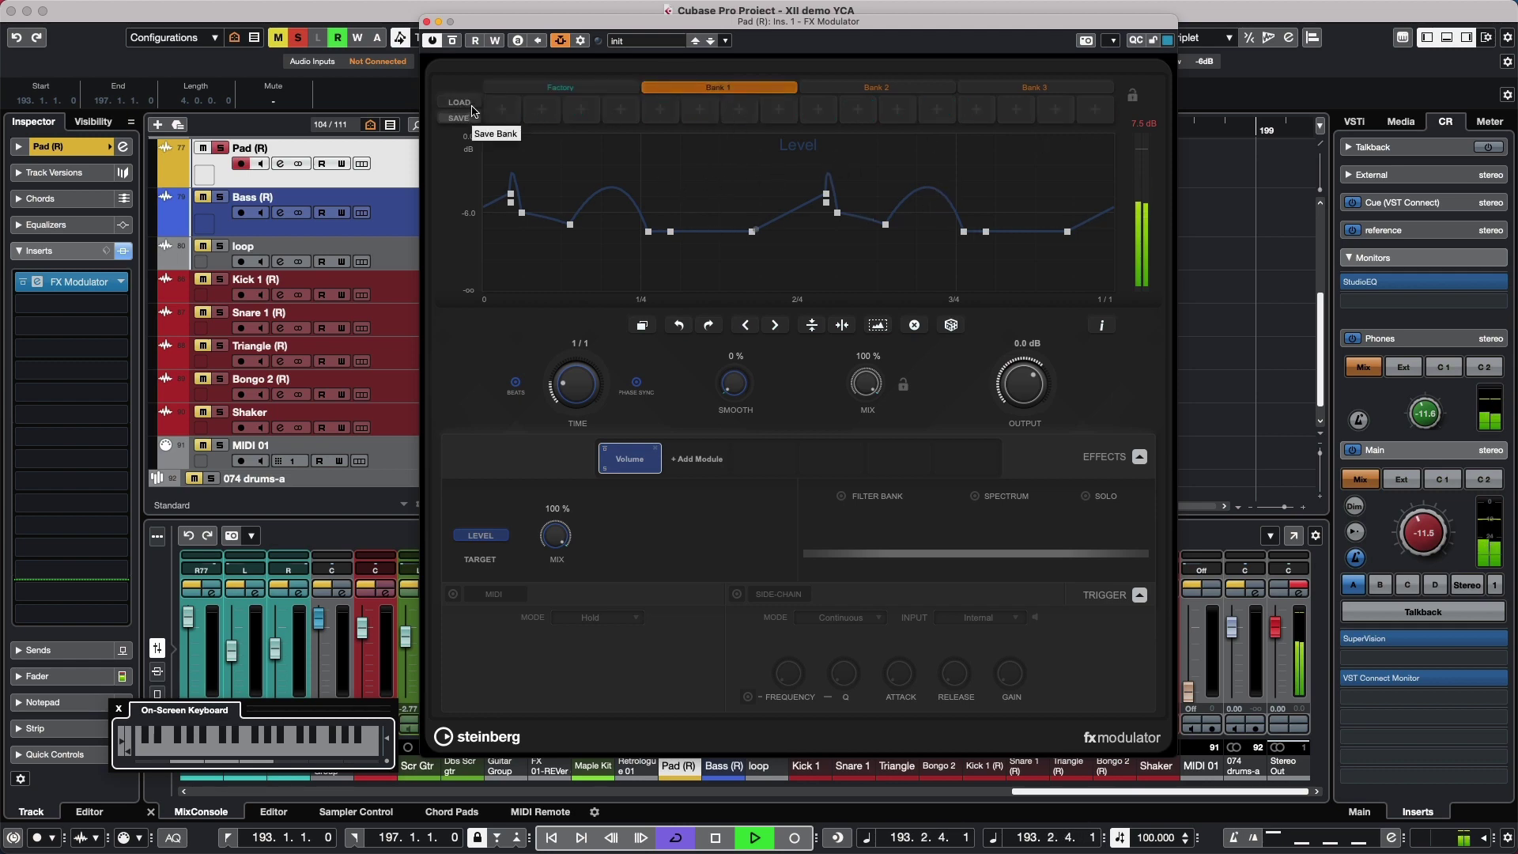
click(566, 88)
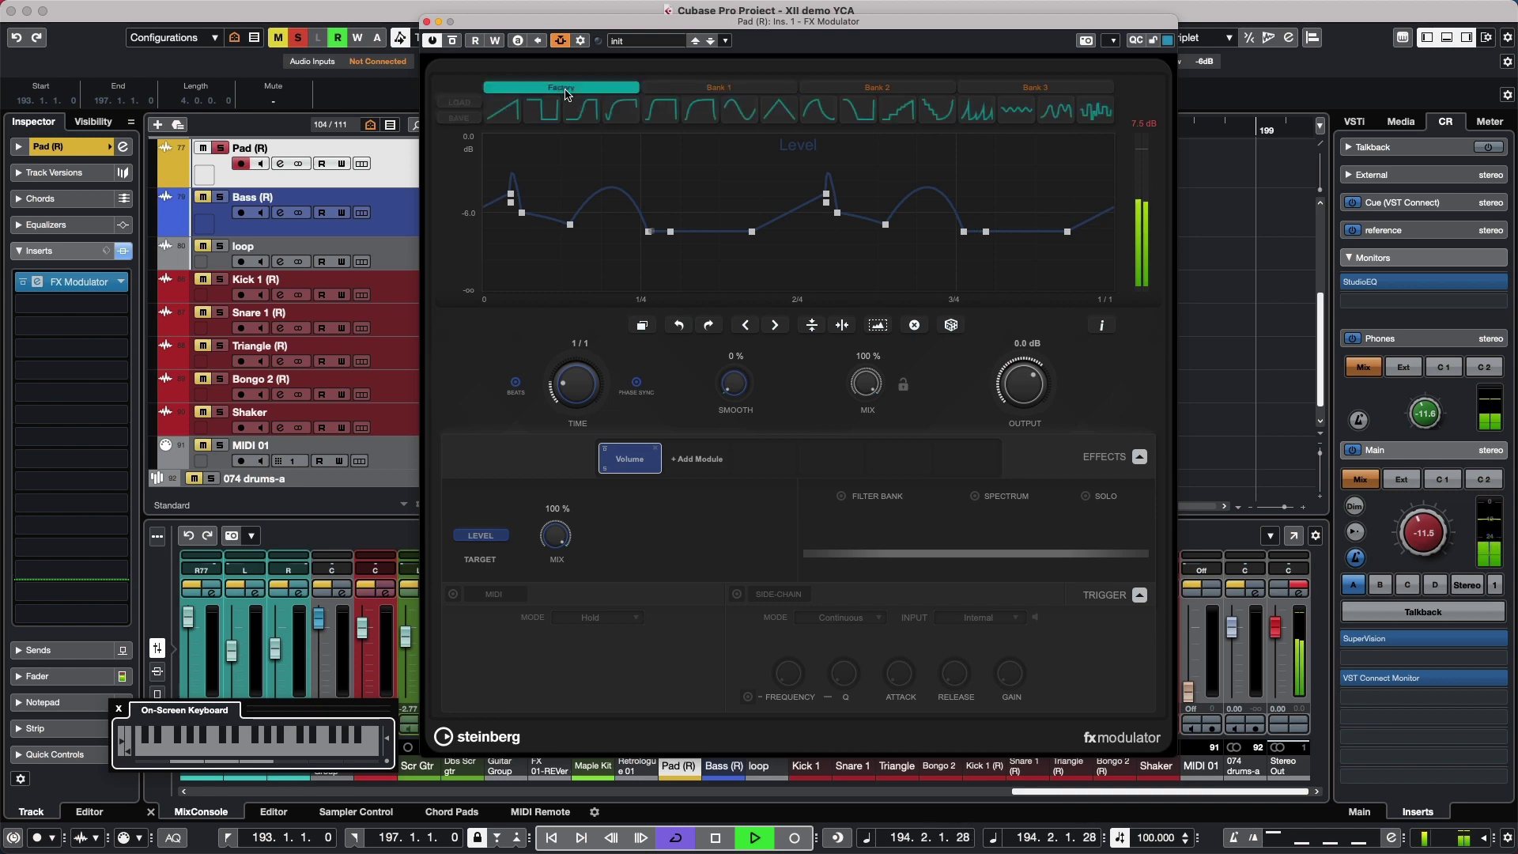
Reset the Level curve and apply the factory square shape.
click(914, 325)
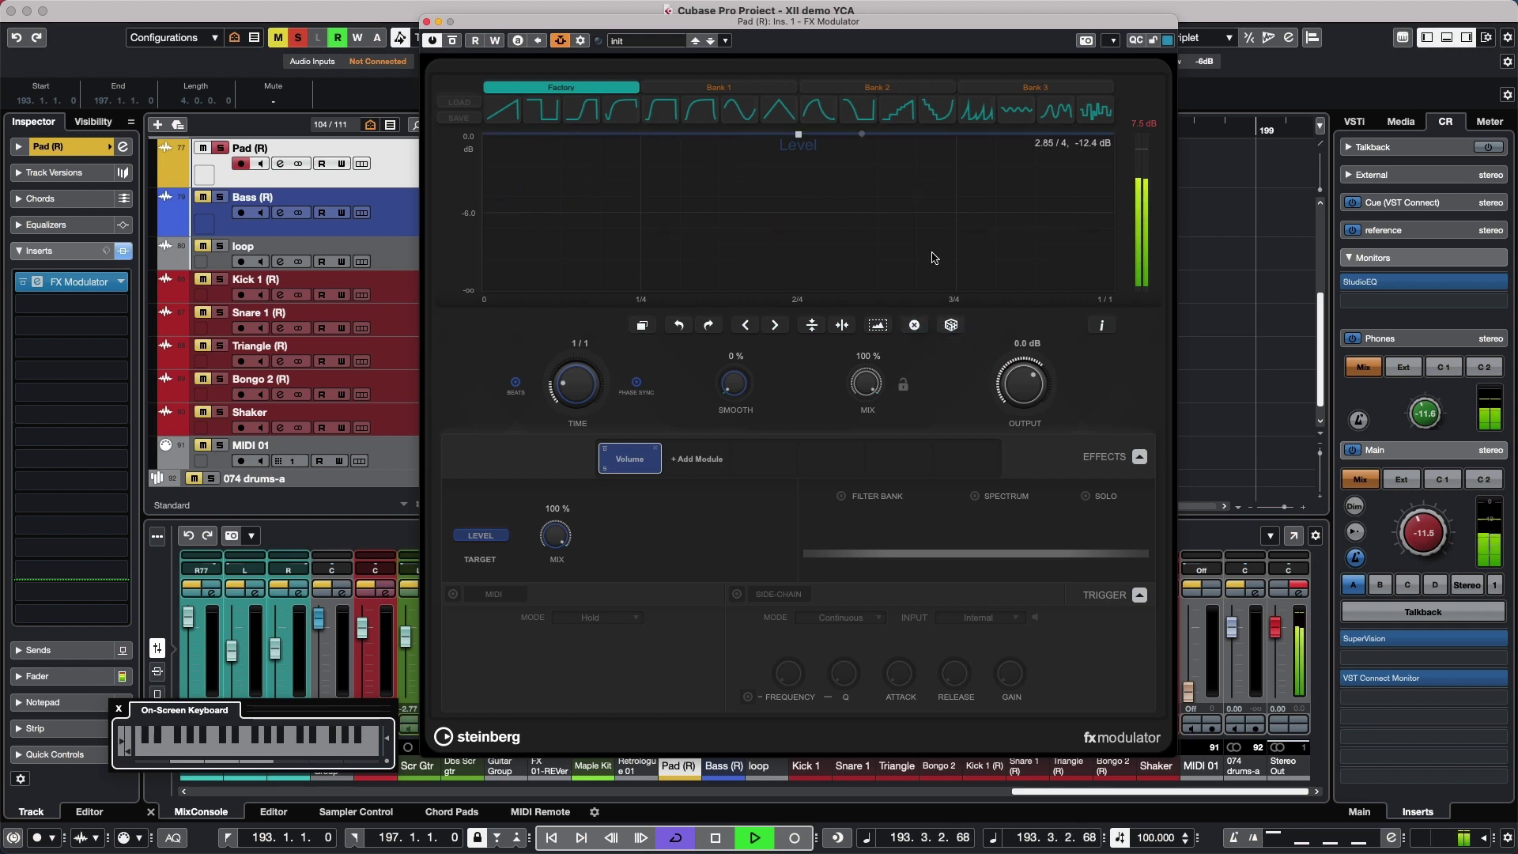
click(552, 119)
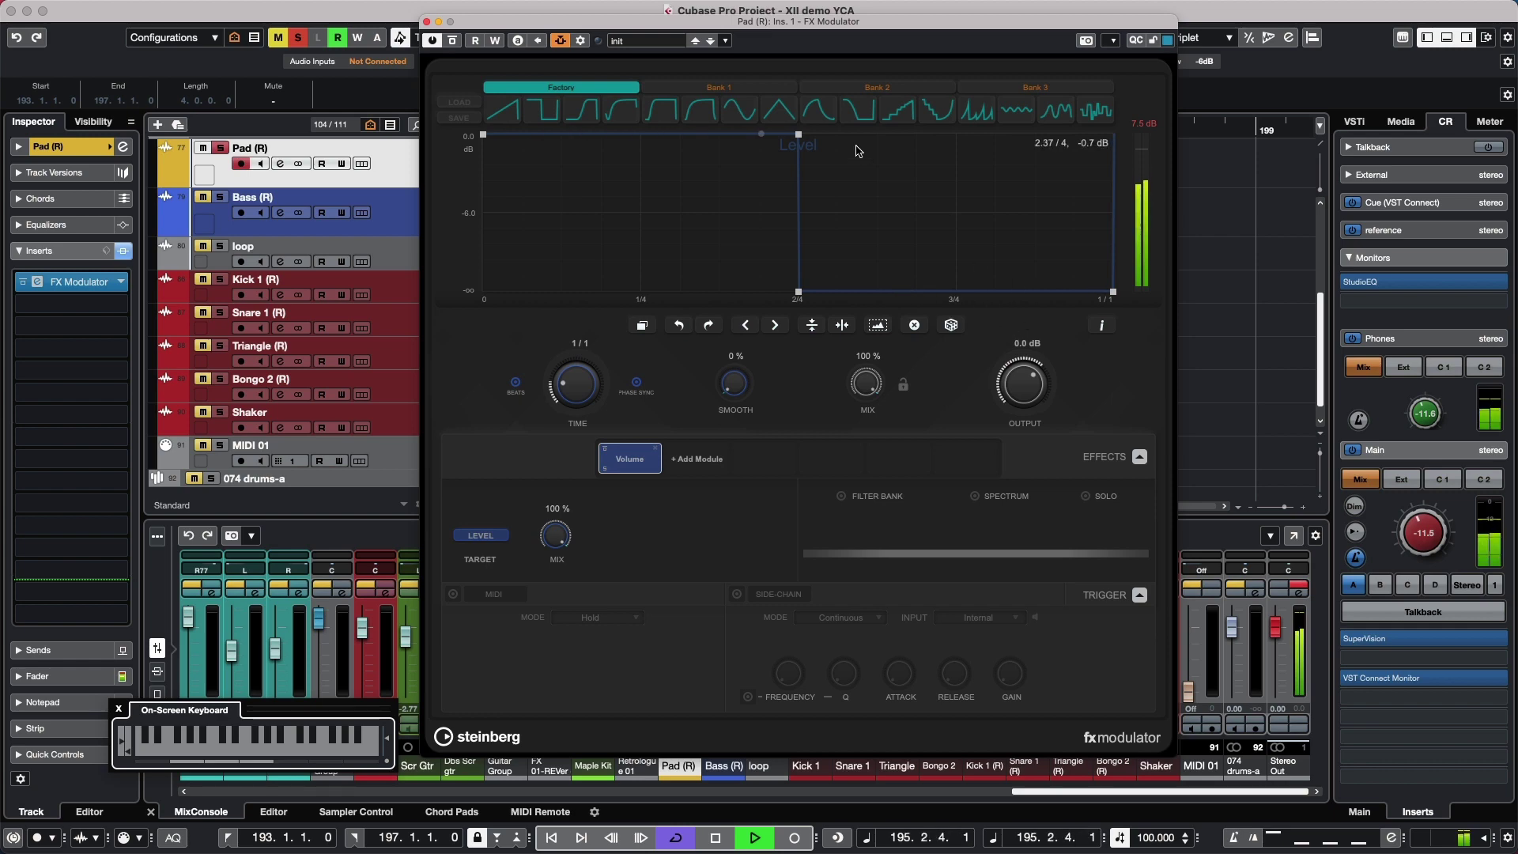
Insert the descending-steps shape into a range in the curve's second half and the sine shape into one in its first half.
drag(858, 149, 1012, 272)
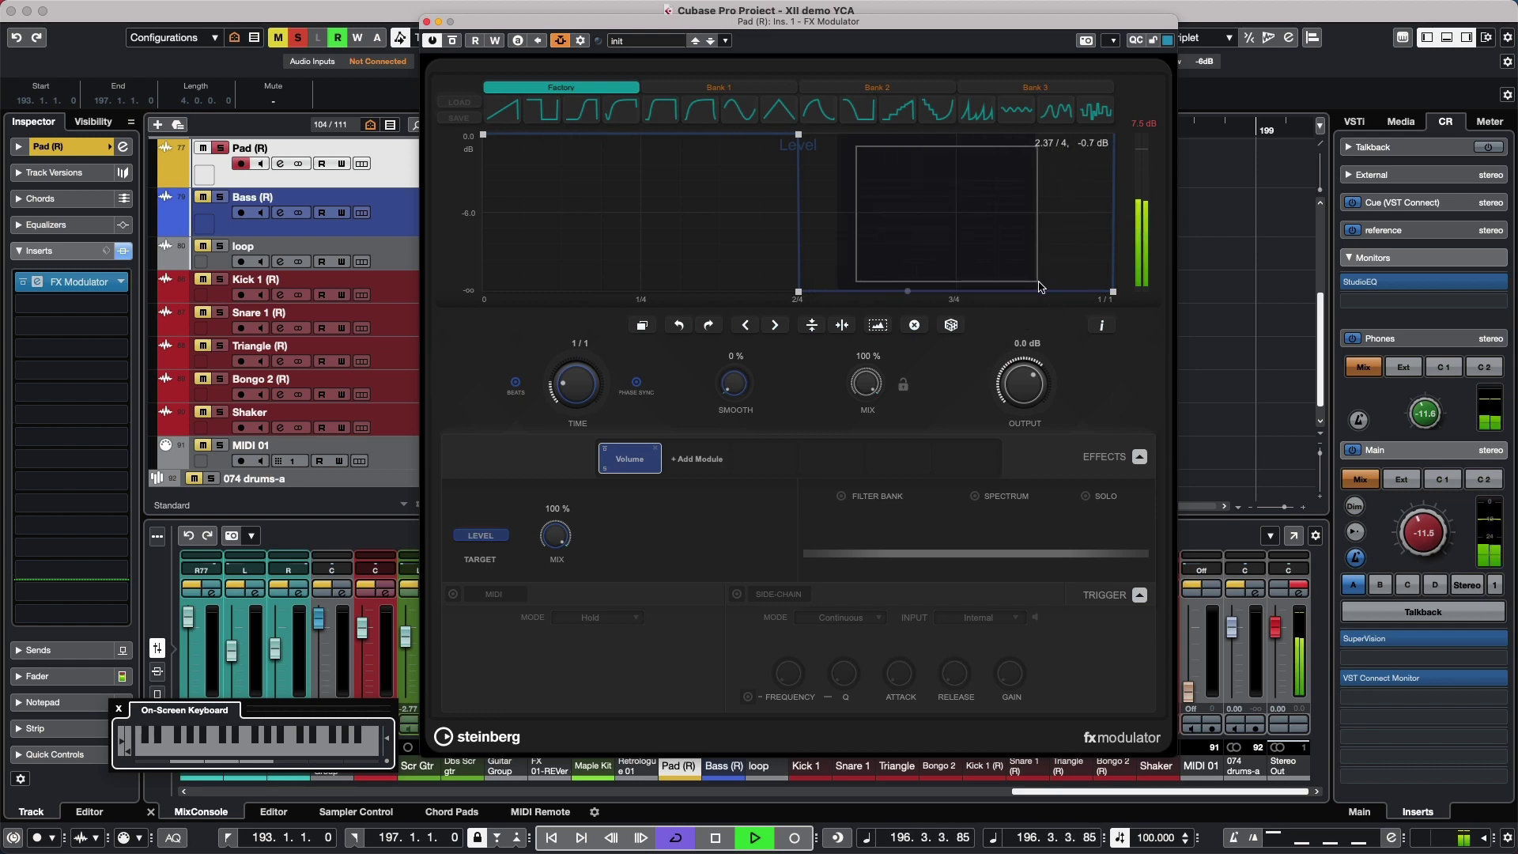
click(948, 117)
mouse_move(574, 176)
mouse_down()
mouse_move(679, 238)
mouse_move(719, 237)
mouse_up()
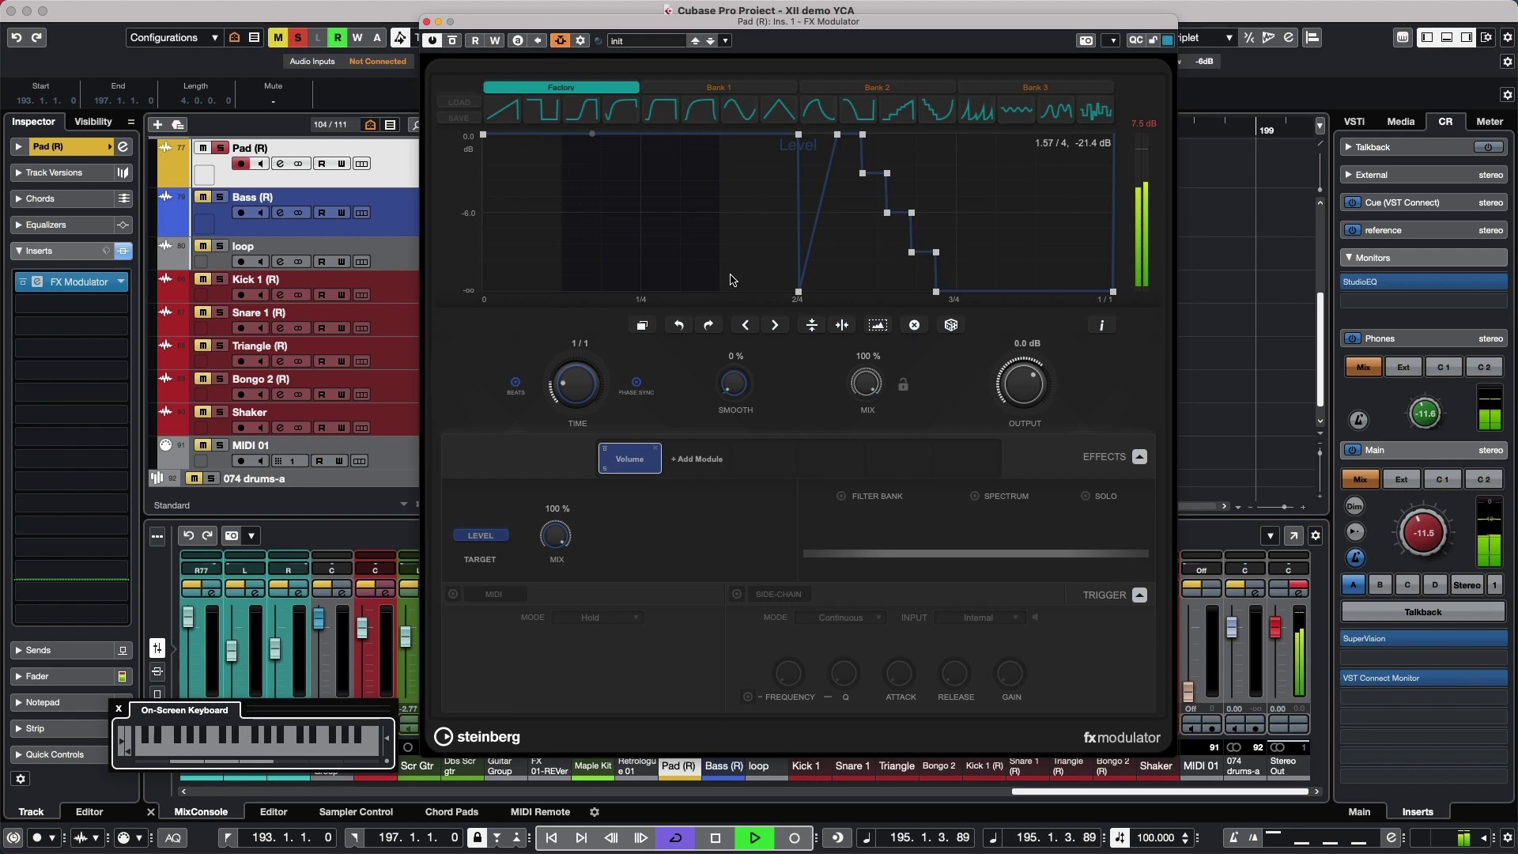
click(741, 119)
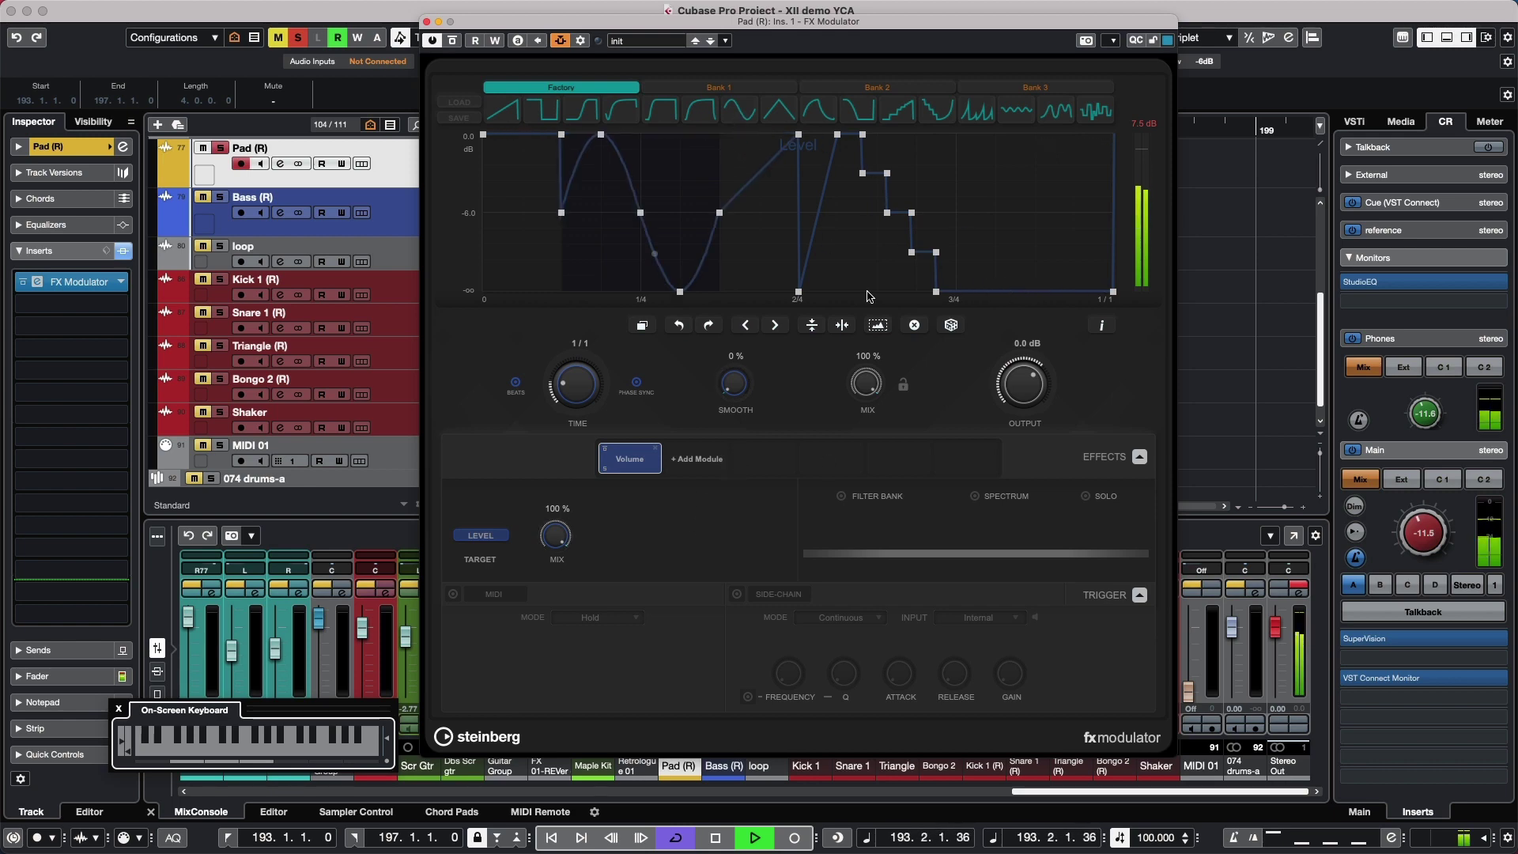
Undo both inserted shapes, back to the plain square Level curve.
click(679, 328)
click(678, 327)
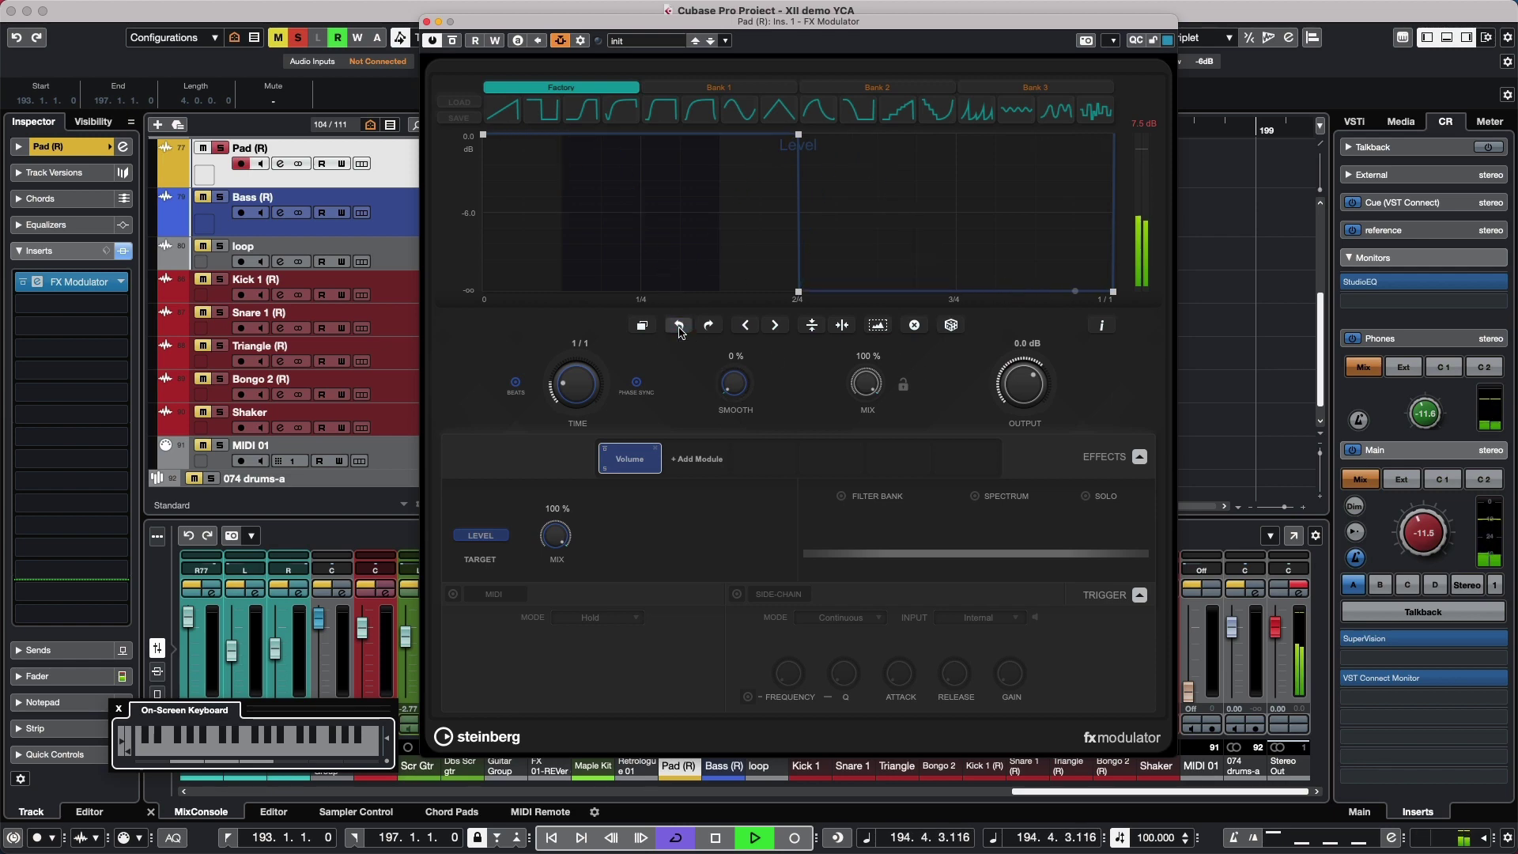
click(678, 327)
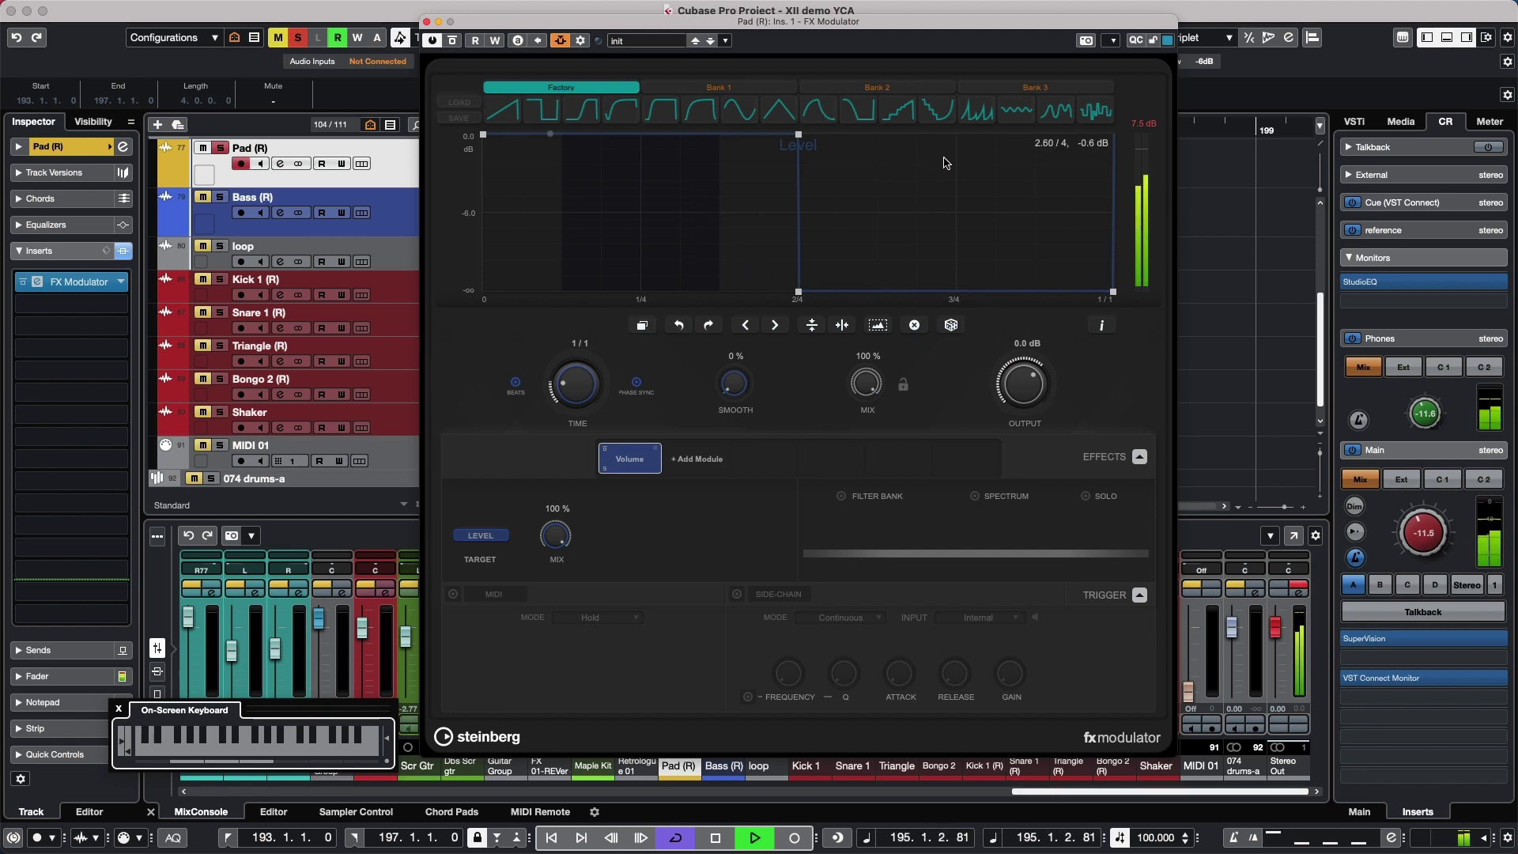
Duplicate the square Level curve until it holds 16 cycles, and set Smooth to 2 %.
click(642, 325)
click(642, 325)
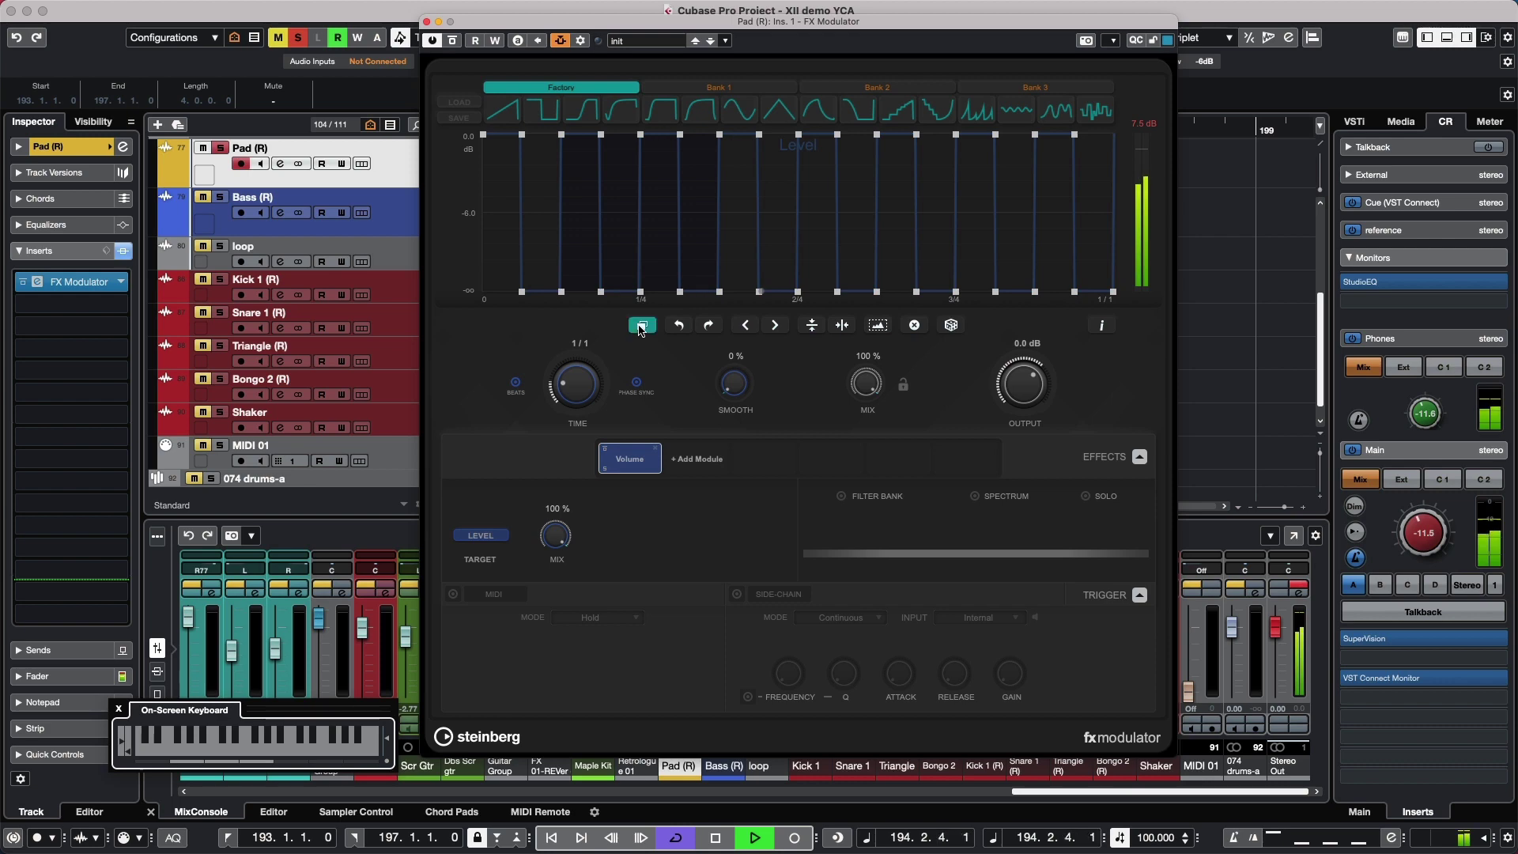
click(641, 327)
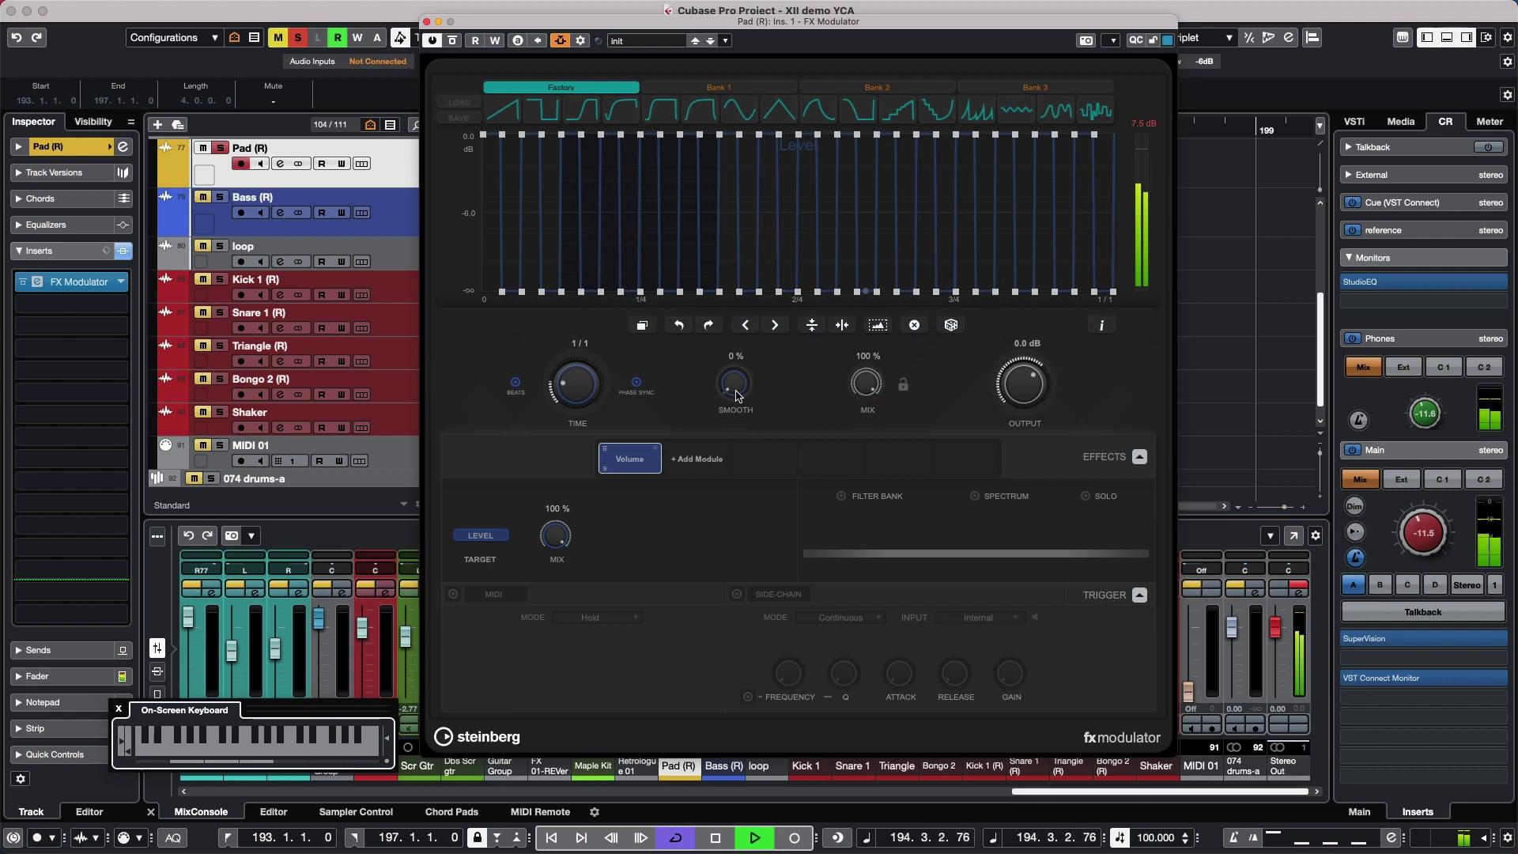
mouse_move(735, 396)
mouse_down()
mouse_move(741, 331)
mouse_move(729, 381)
mouse_up()
Try the filter bank with a band of about 125–489 Hz shifted to about 372 Hz–1.46 kHz, and disable the filter bank.
click(842, 498)
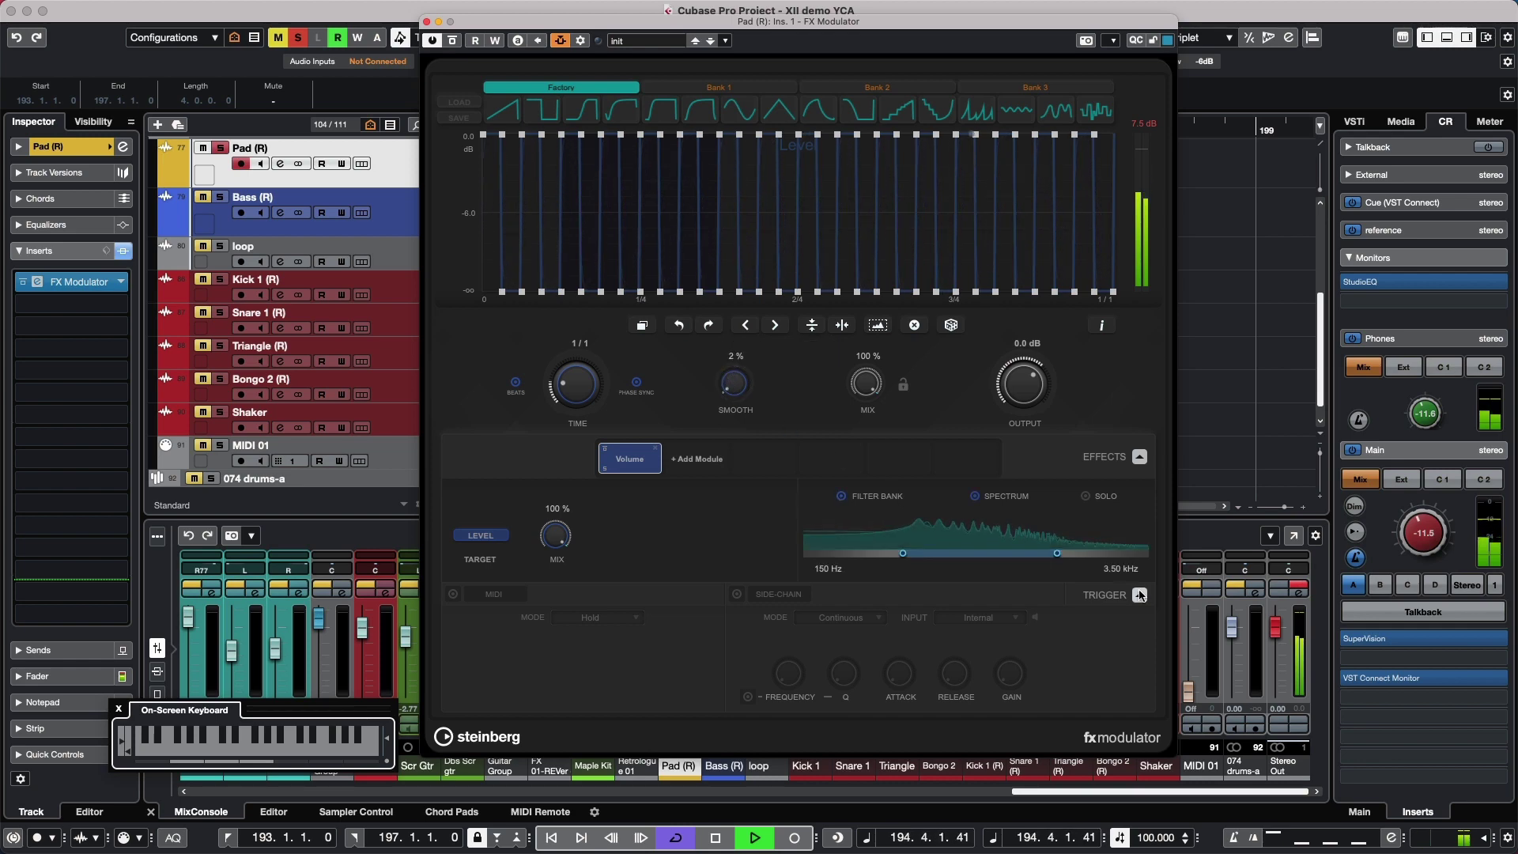
drag(1062, 558, 981, 559)
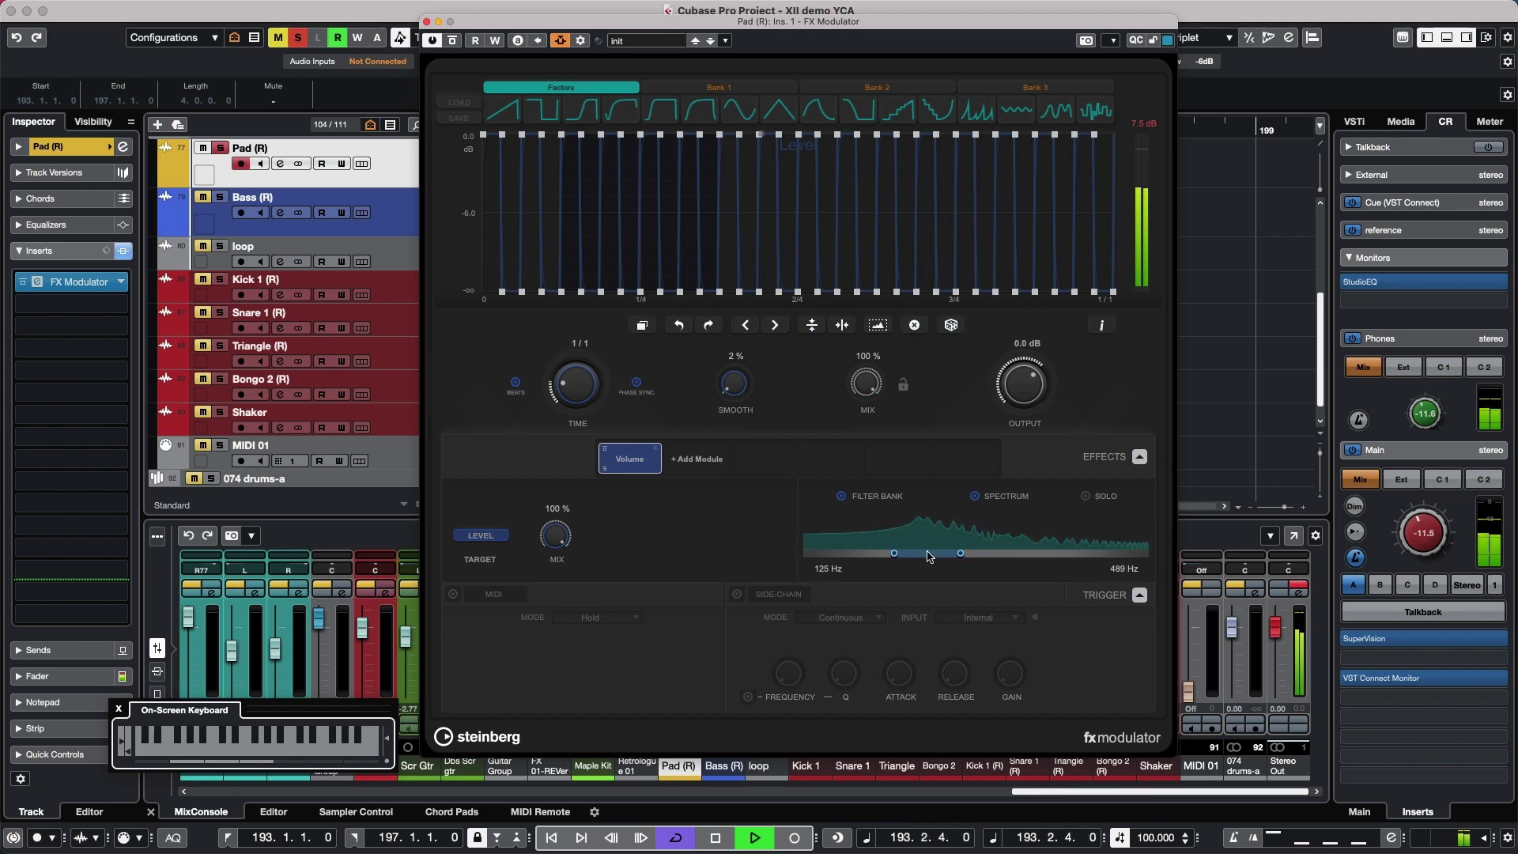
drag(929, 556, 983, 556)
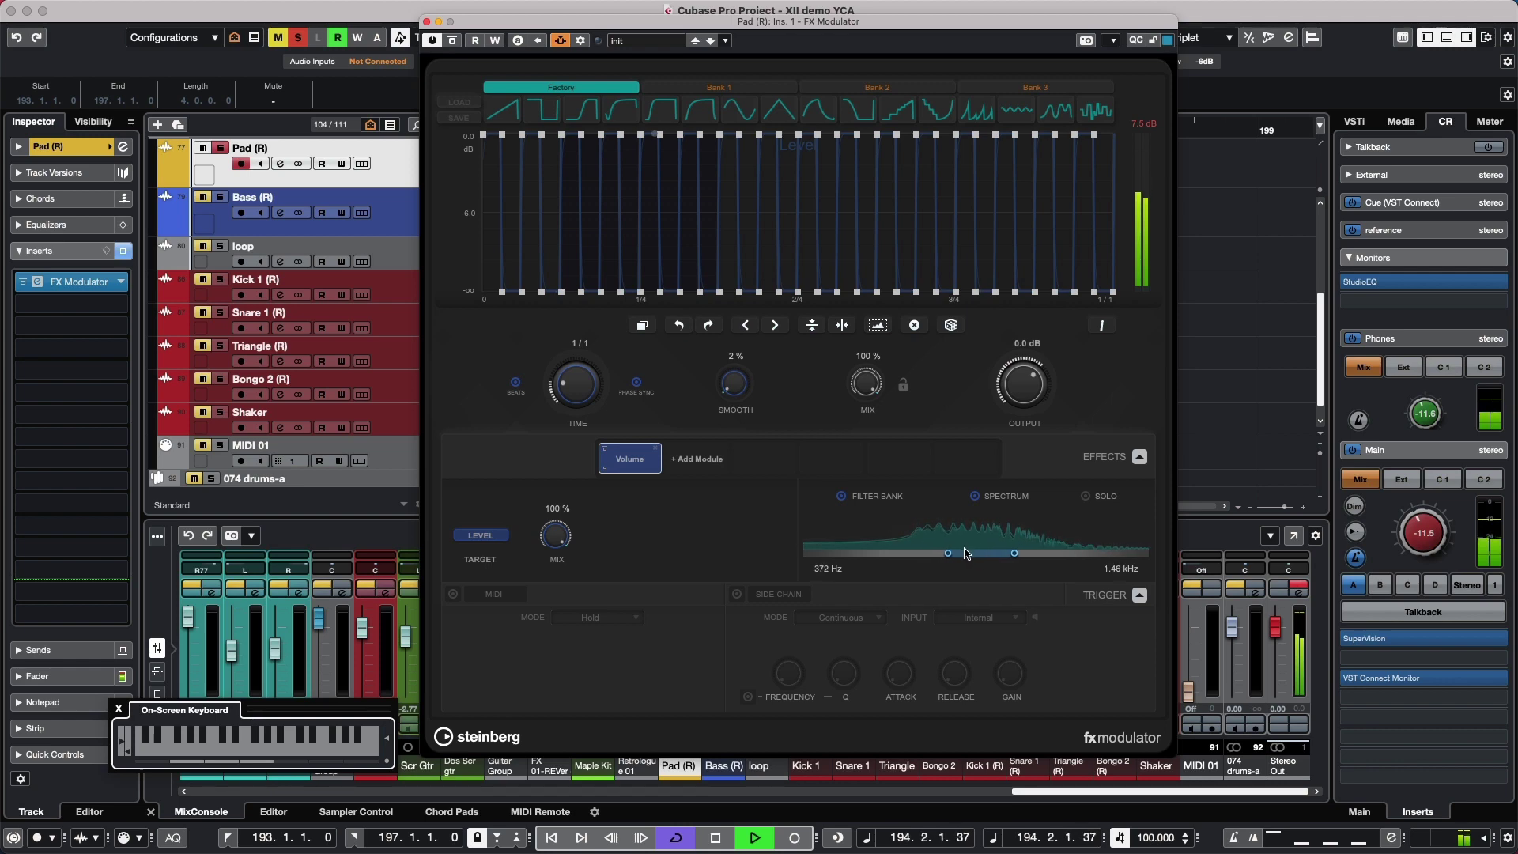
click(843, 496)
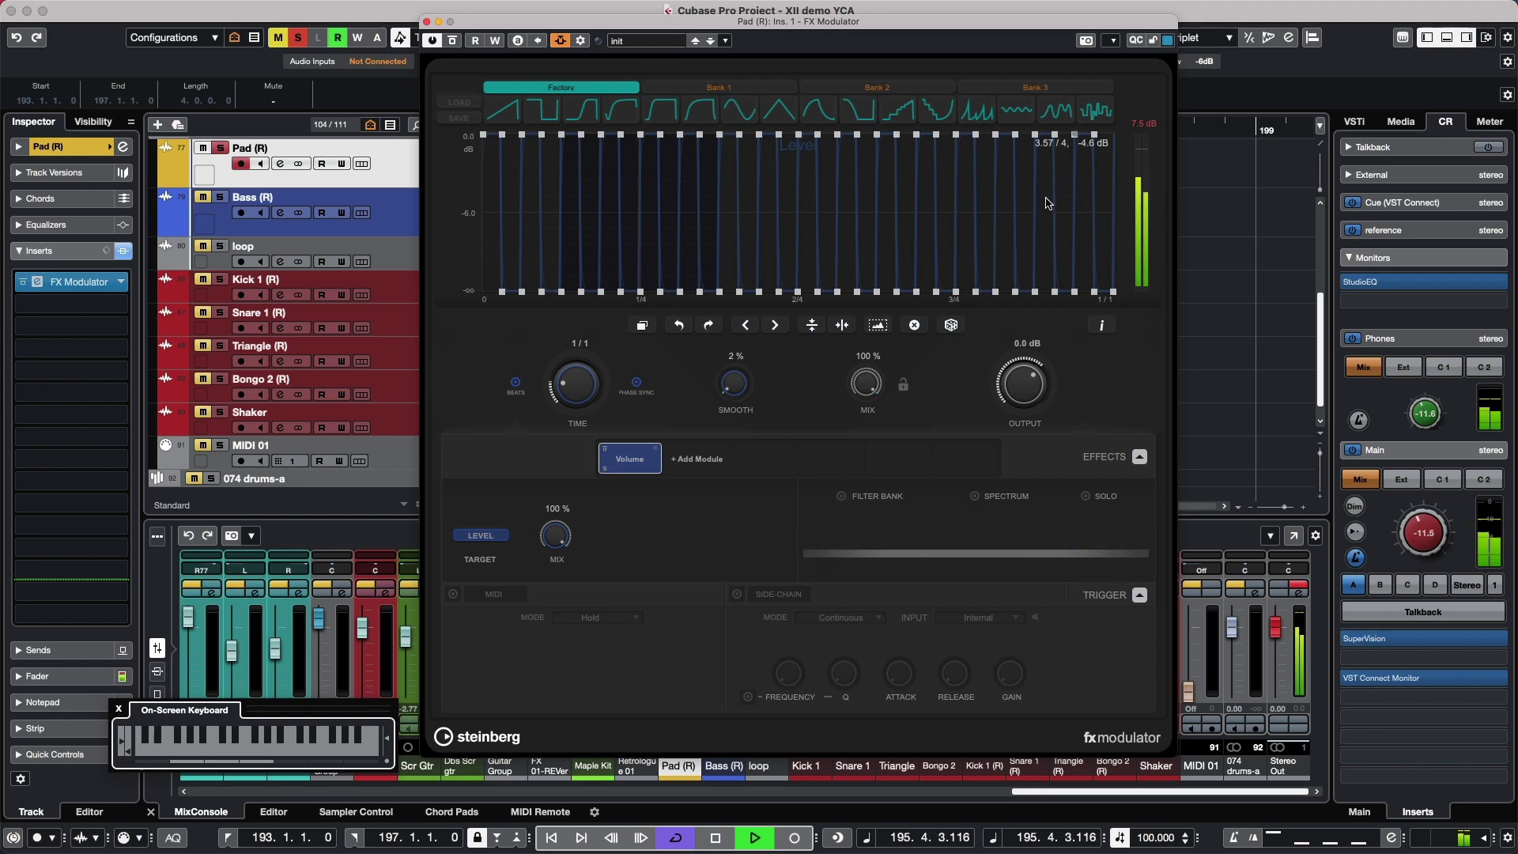
Add a Pan module after the Volume module.
click(704, 471)
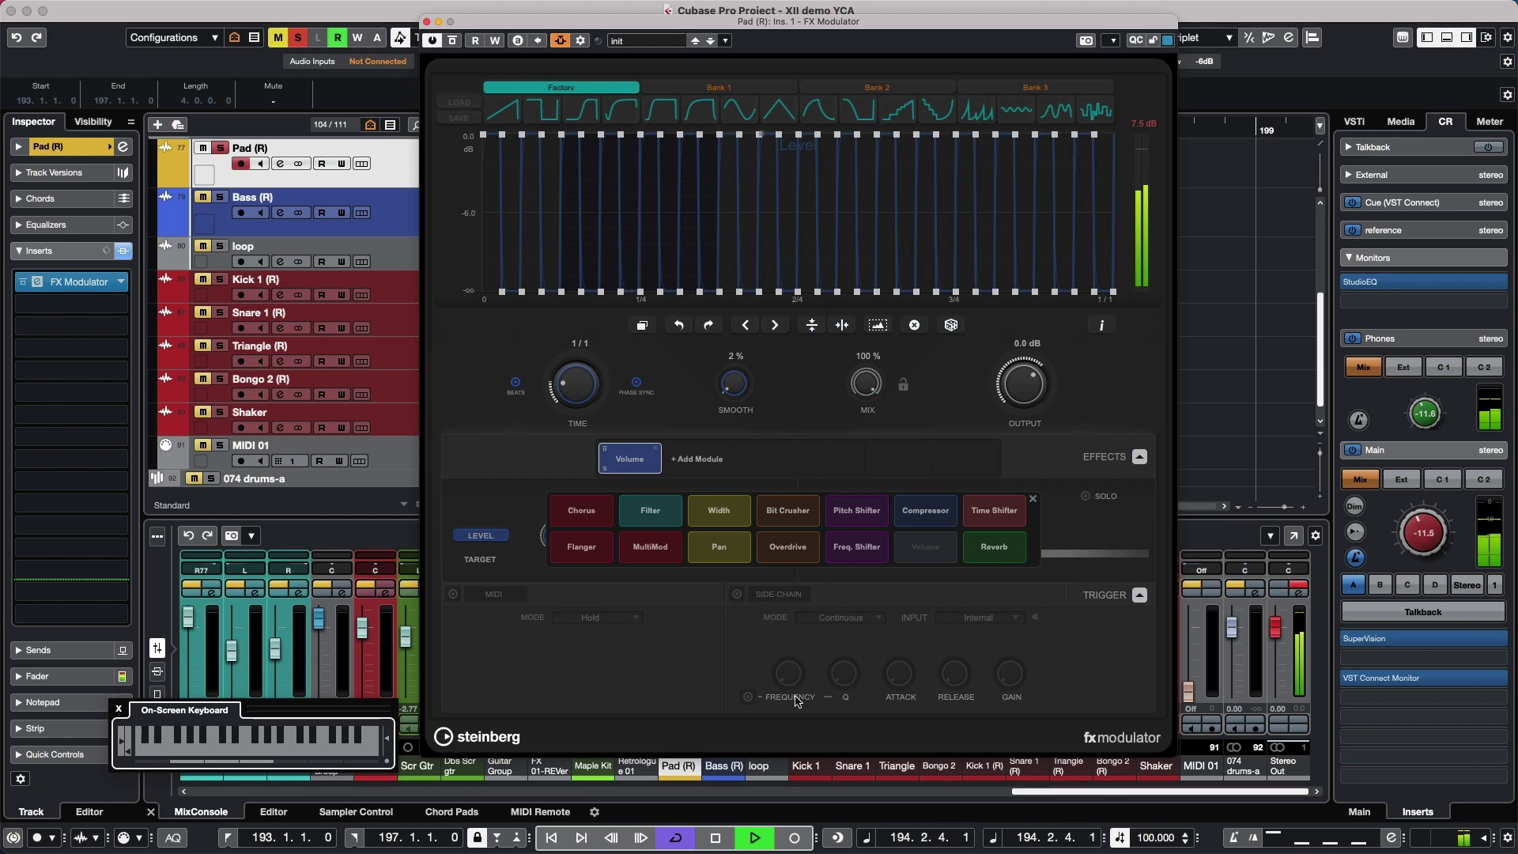
click(730, 559)
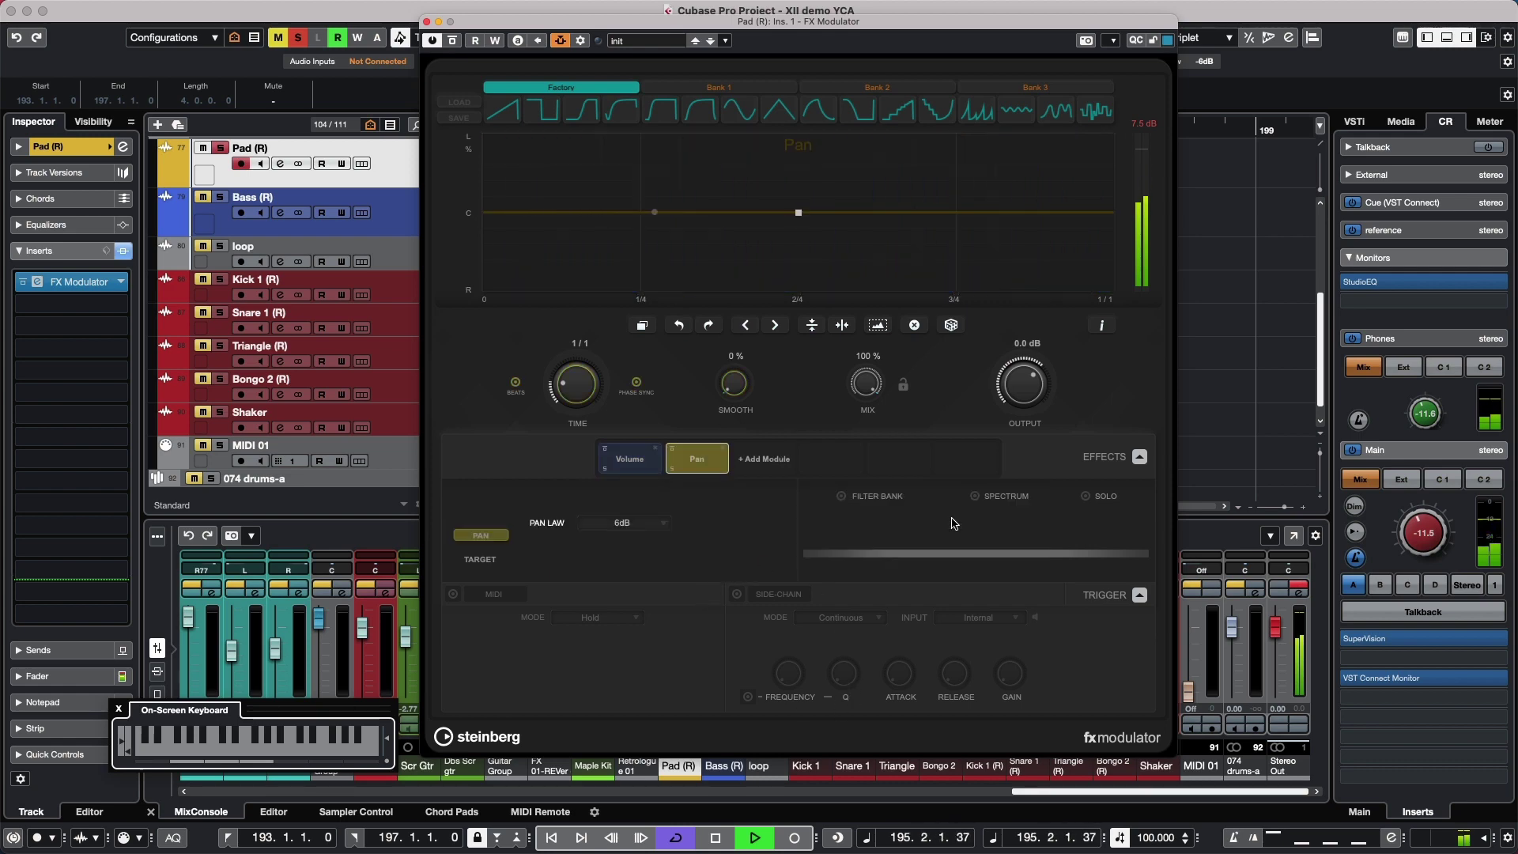
Apply the factory triangle curve to the Pan module and set its time to 2/1.
click(782, 115)
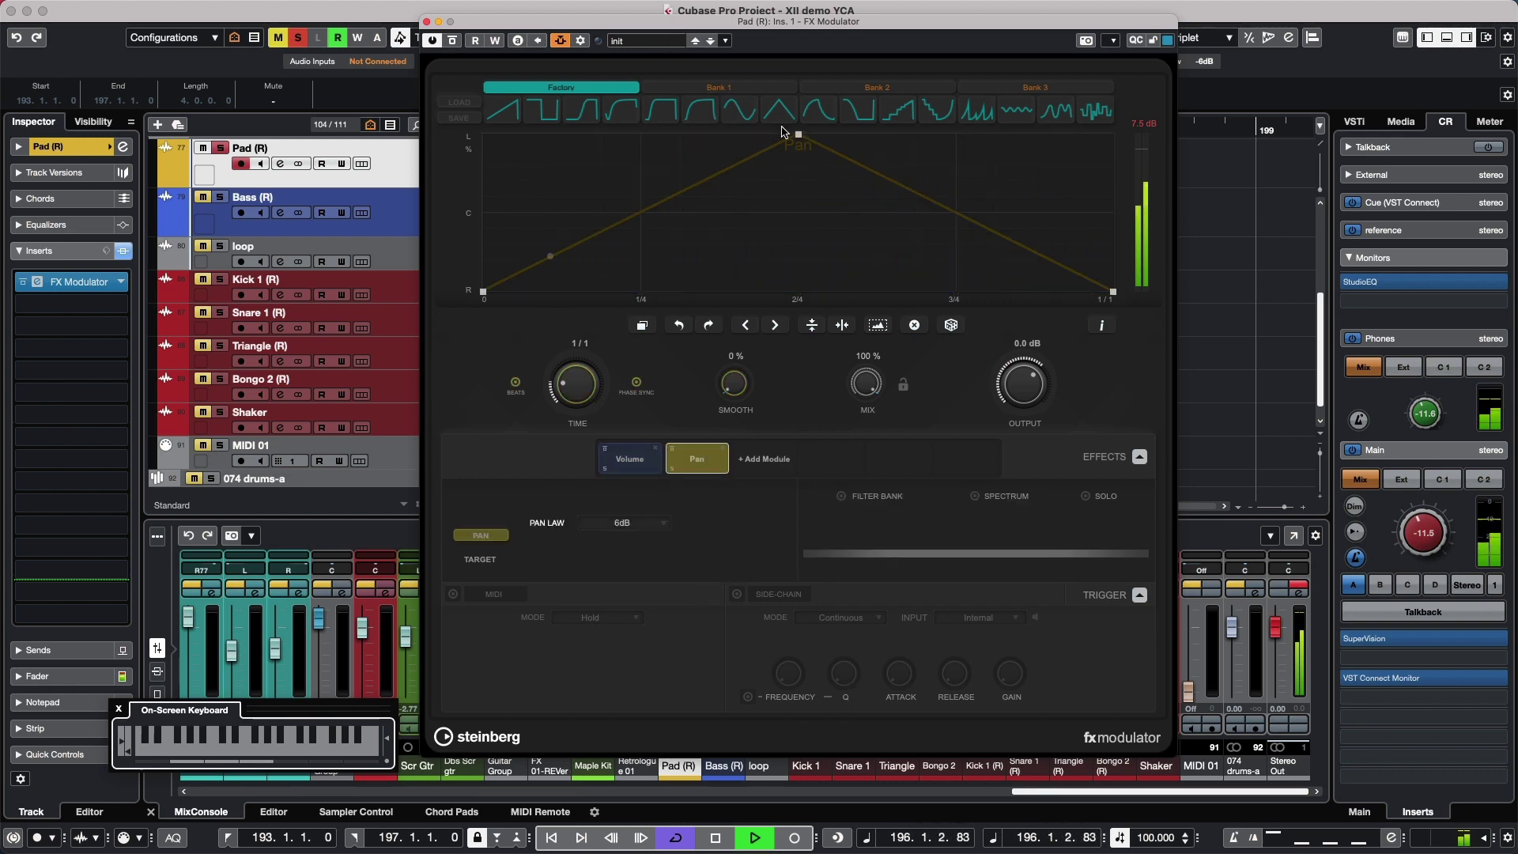
scroll(573, 389, up, 1)
Add a Width module with a time of 4/1 and apply the factory rising ramp curve to it.
click(790, 457)
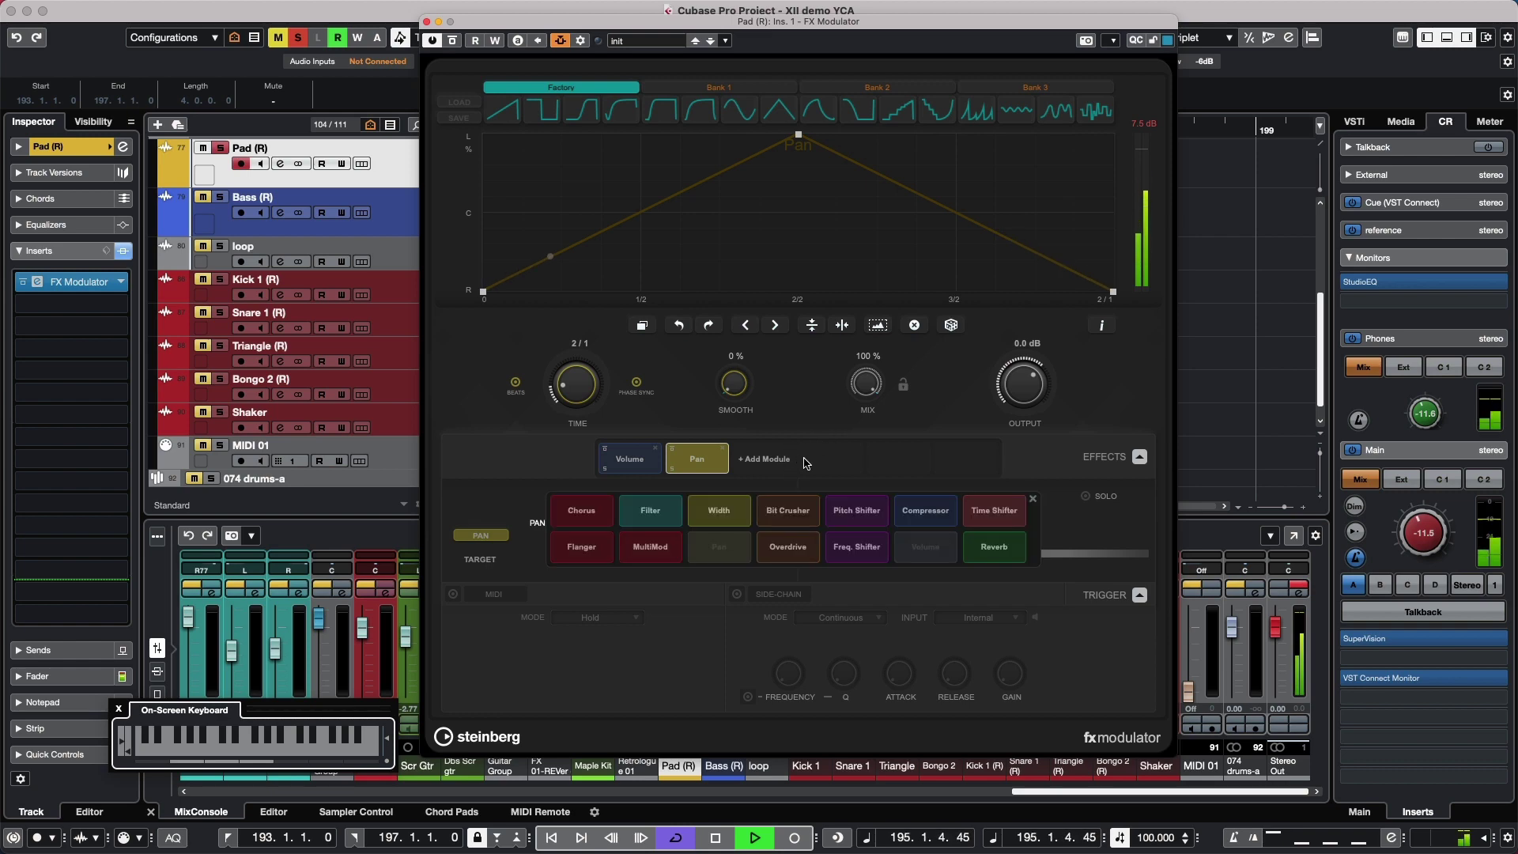
click(739, 514)
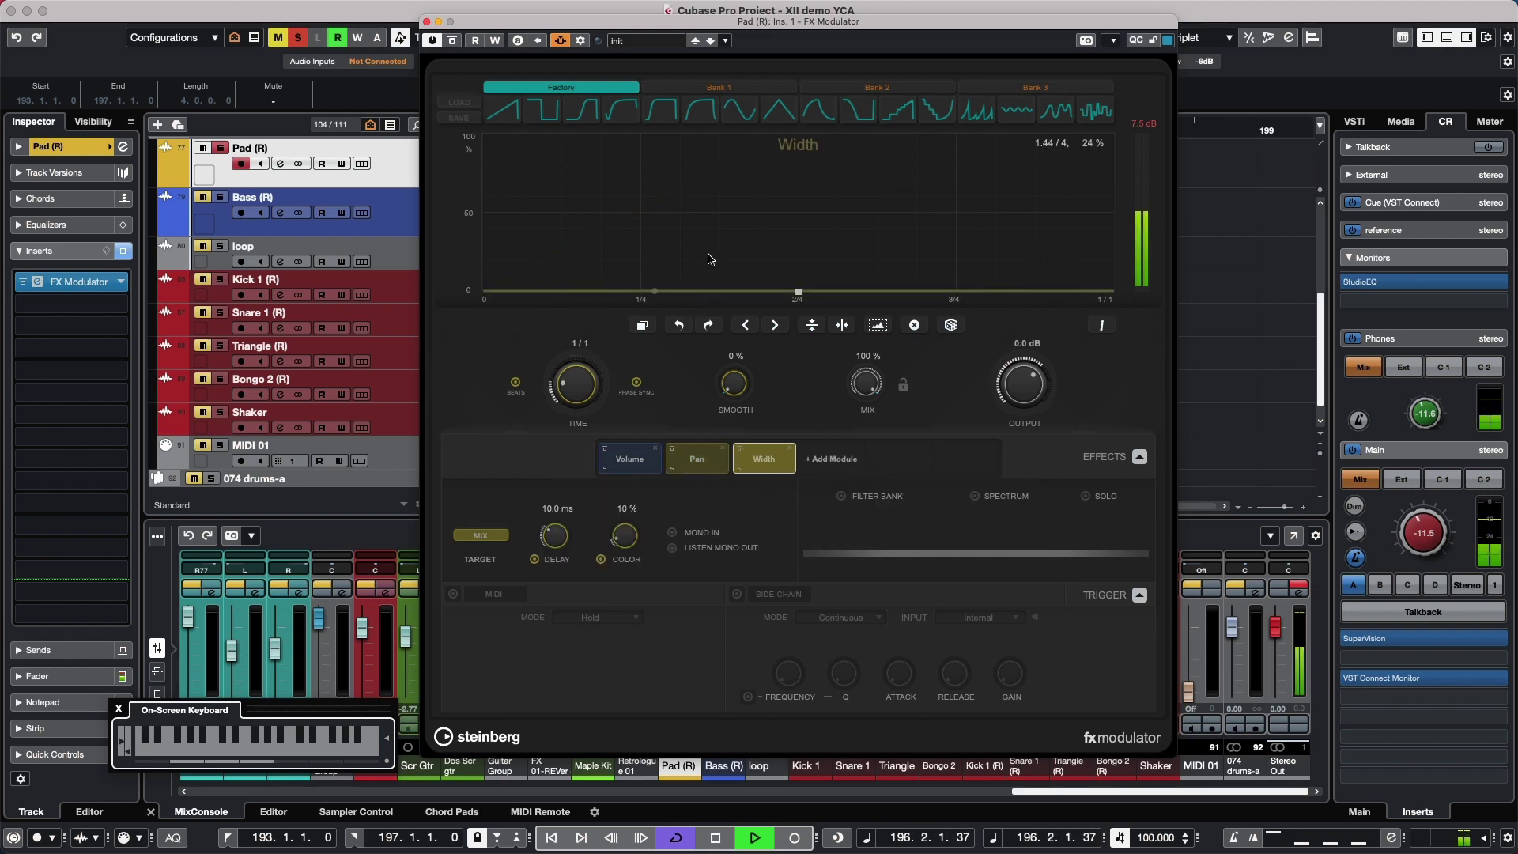
drag(570, 384, 568, 393)
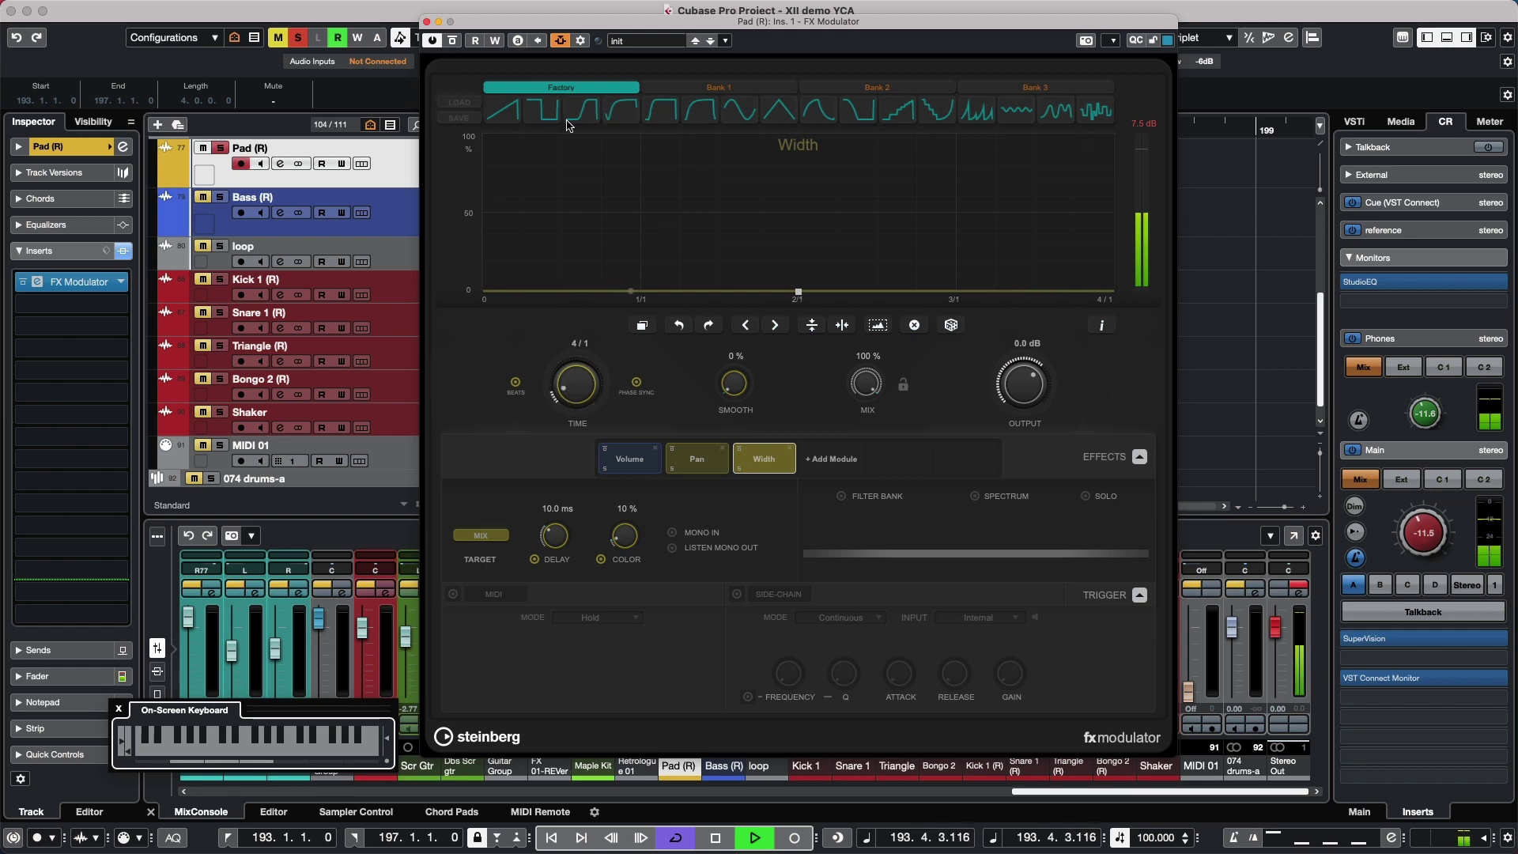
click(521, 117)
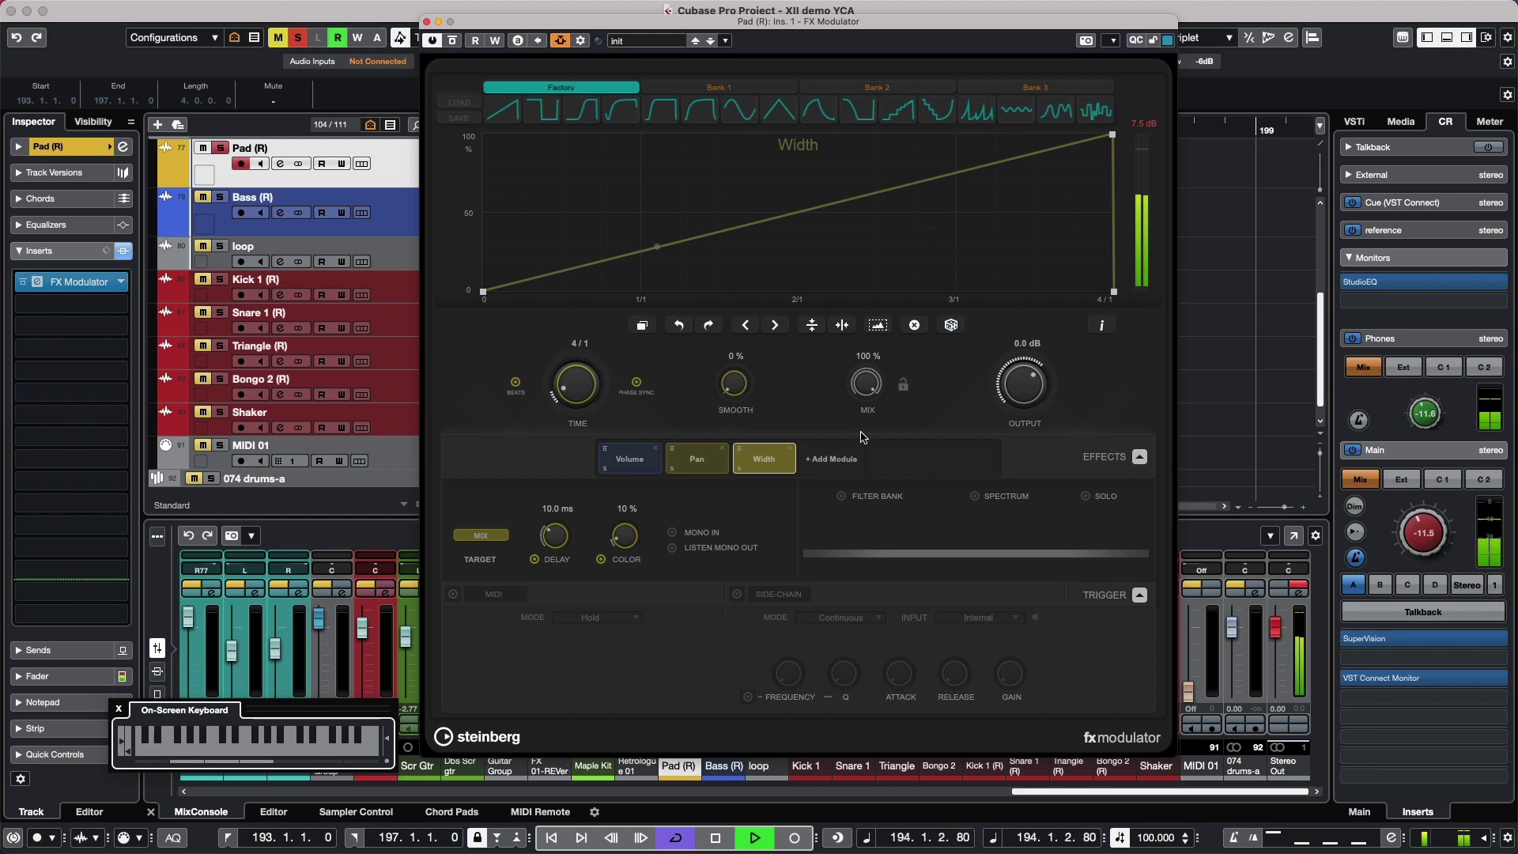
Add a Flanger module with its flat Frequency curve raised to about 75 %, and set the plug-in output to 5.8 dB.
click(828, 466)
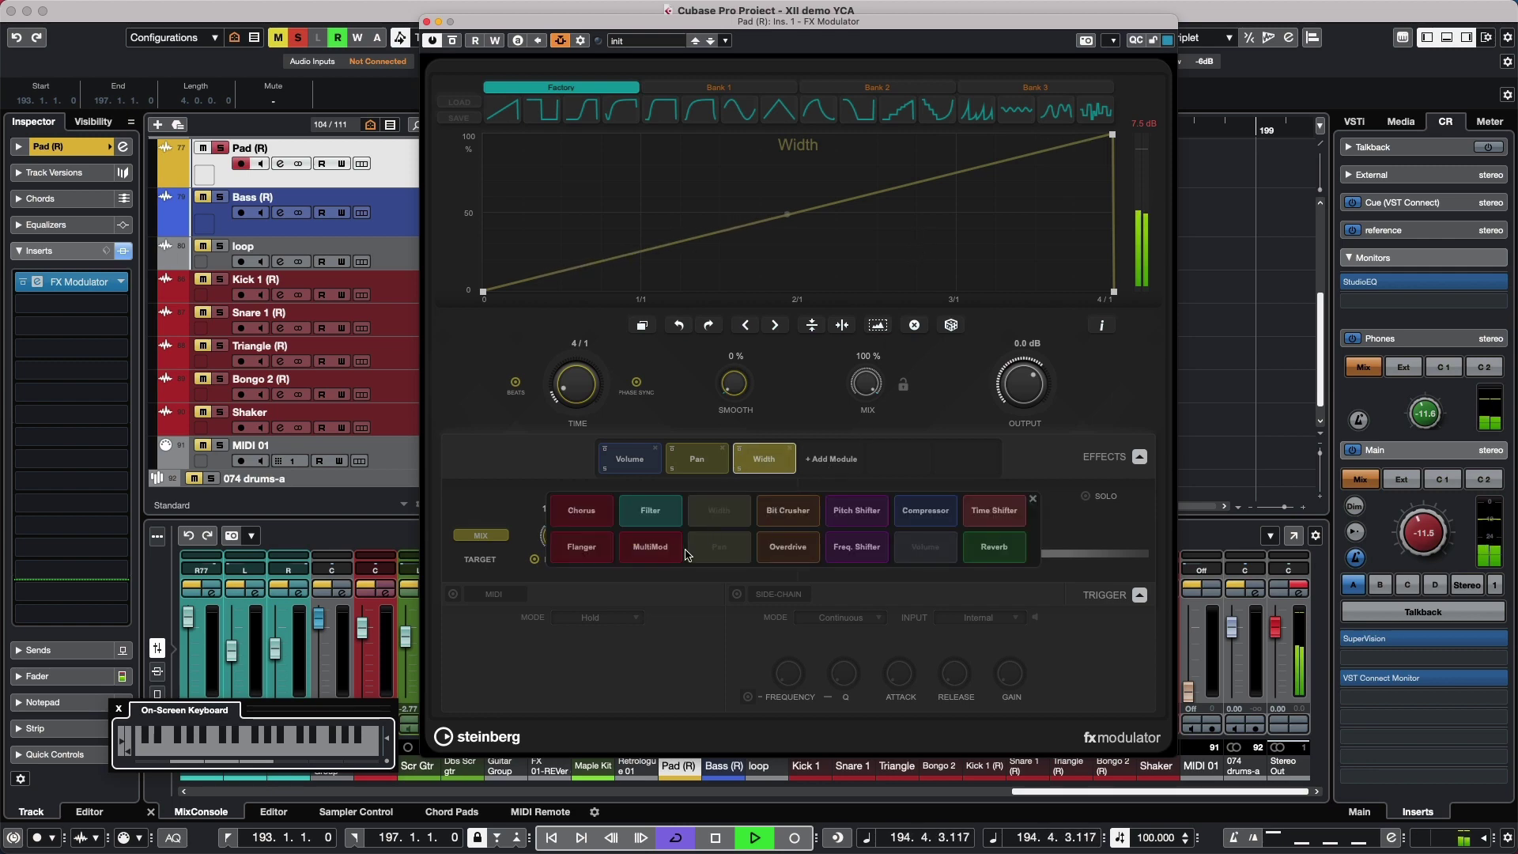
click(596, 550)
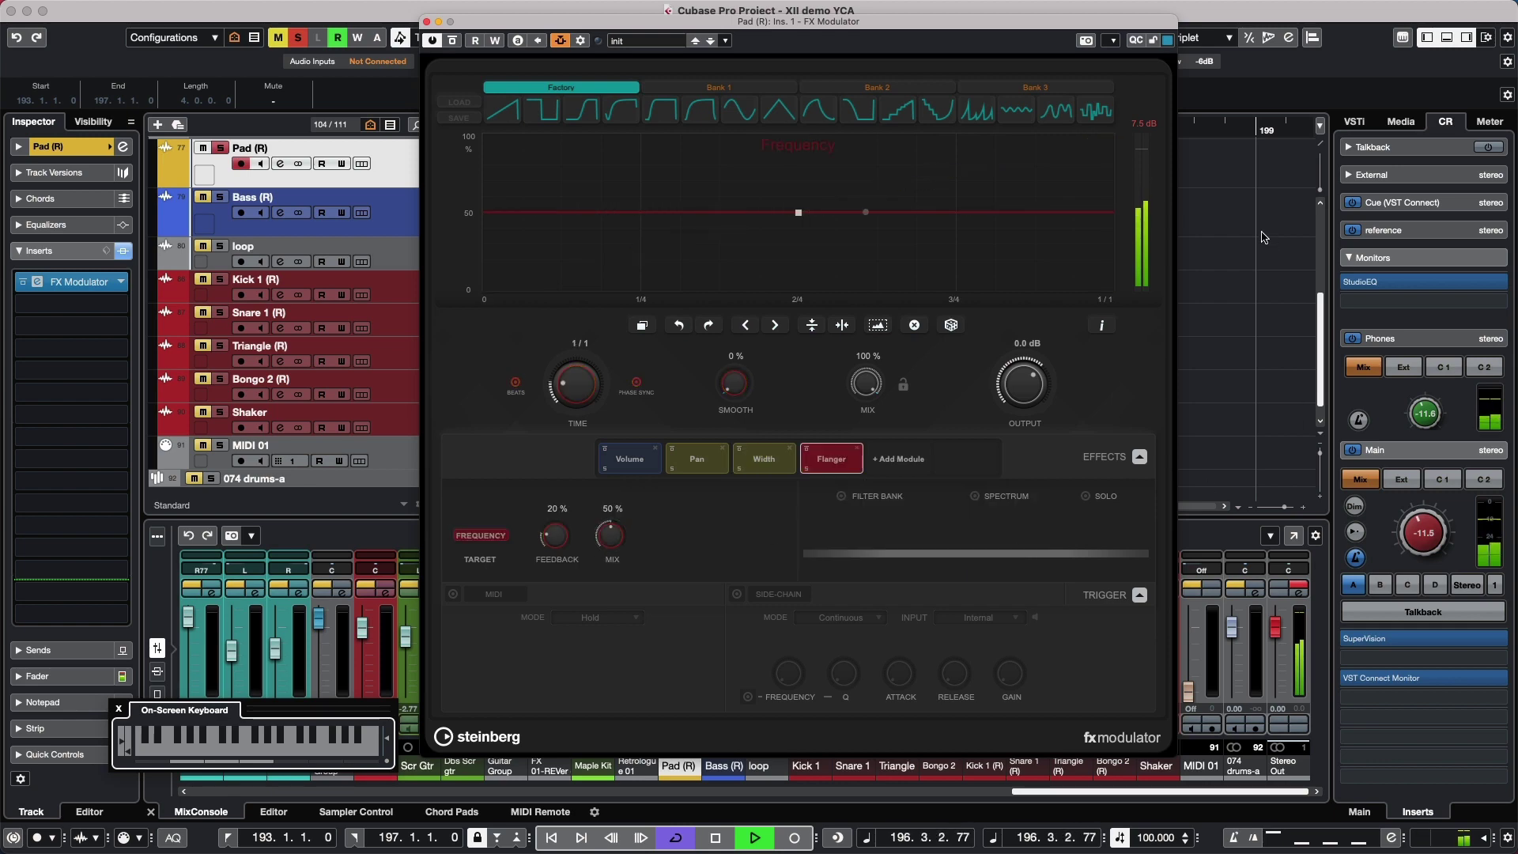
drag(799, 212, 804, 180)
drag(1020, 378, 1037, 350)
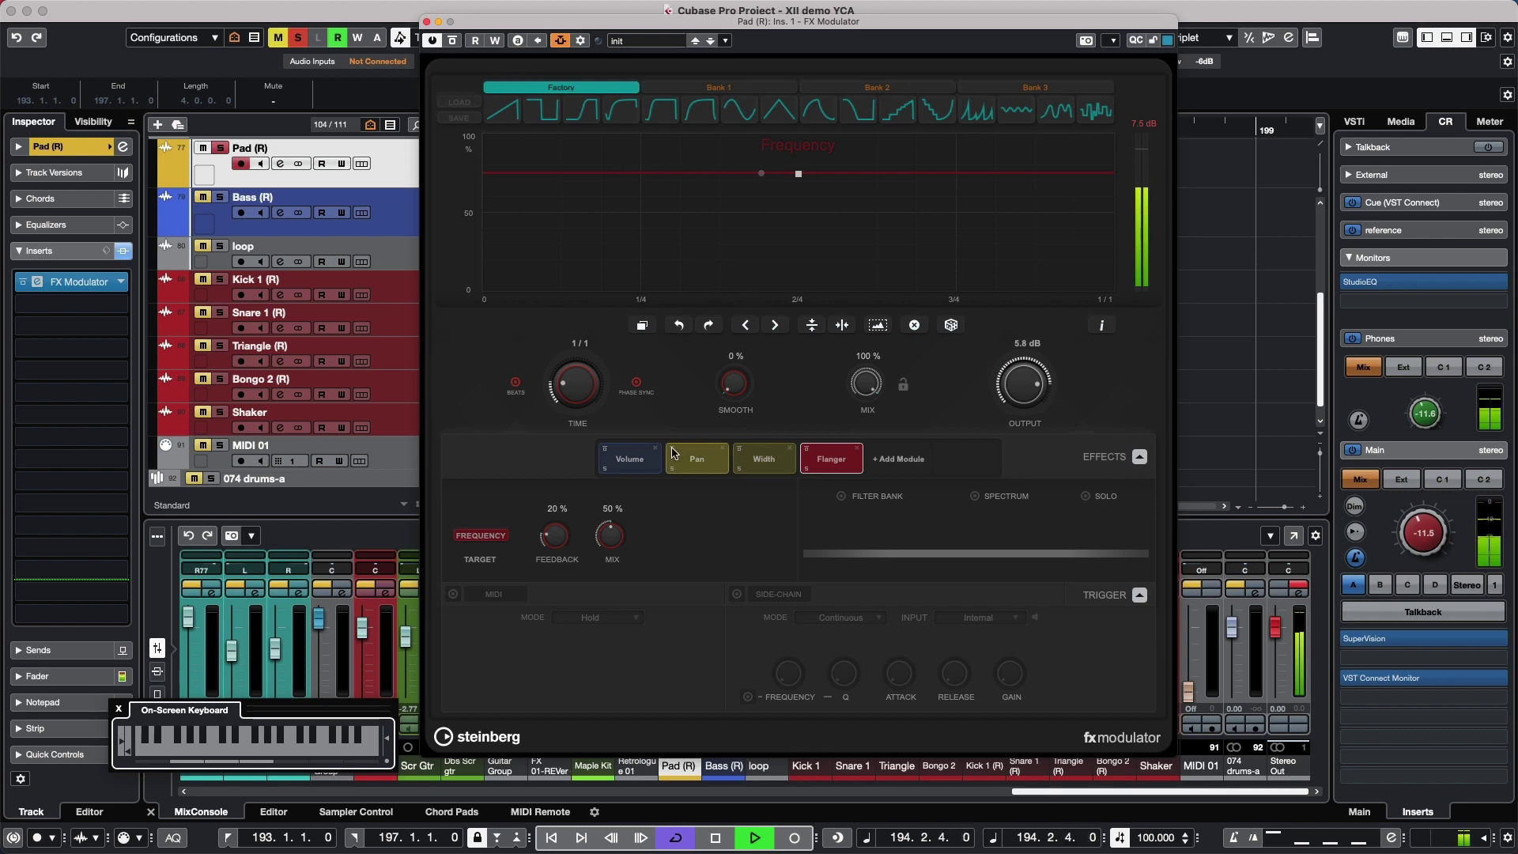
Bypass the Width module and switch it back on to compare the sound.
click(740, 449)
click(739, 449)
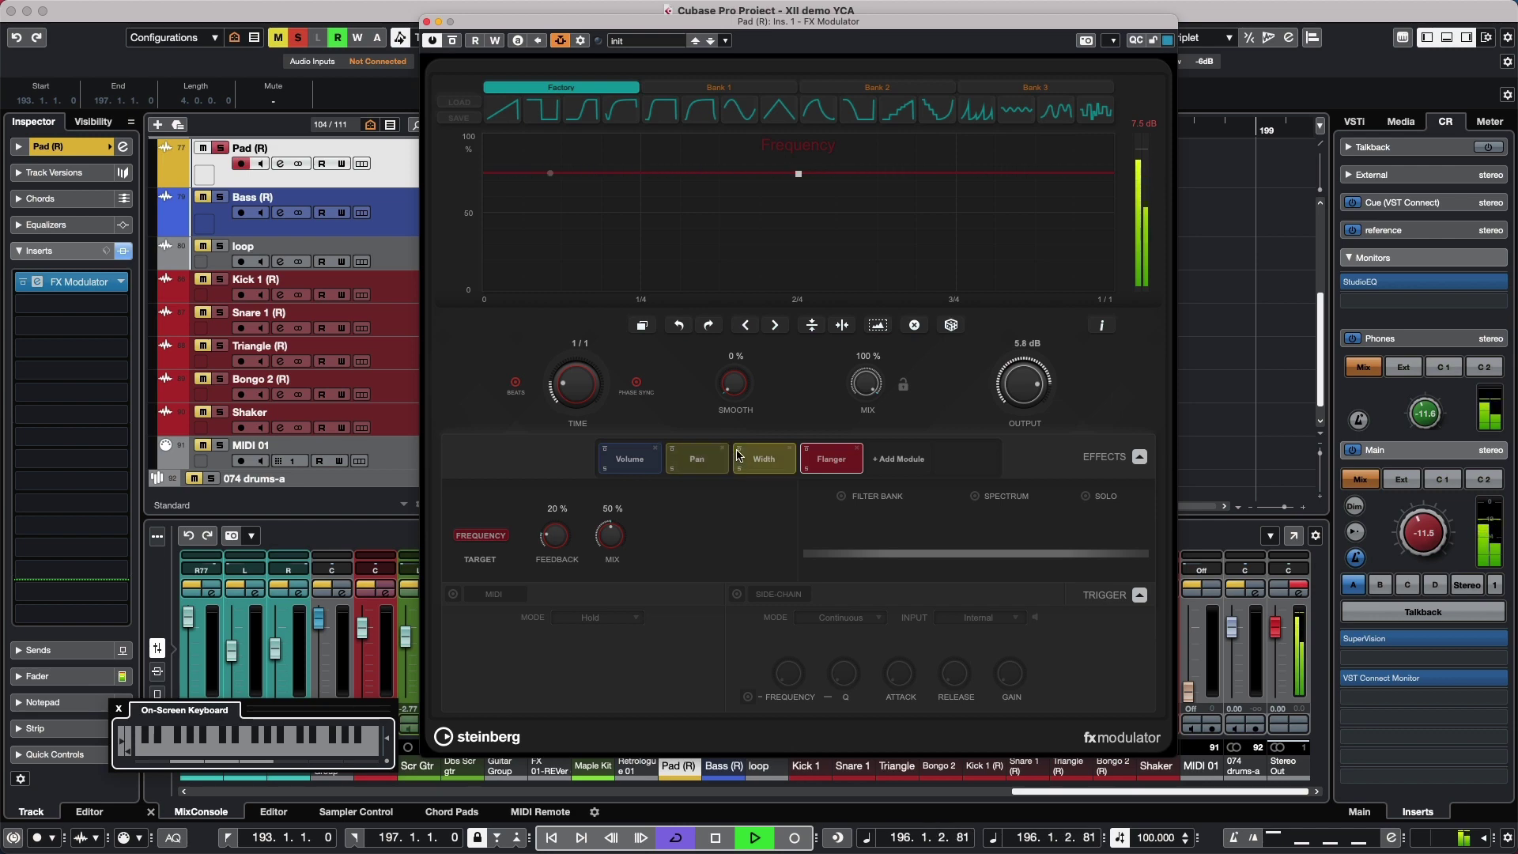
Show the Volume module, and unmute, record-enable and select the MIDI 01 track.
click(606, 470)
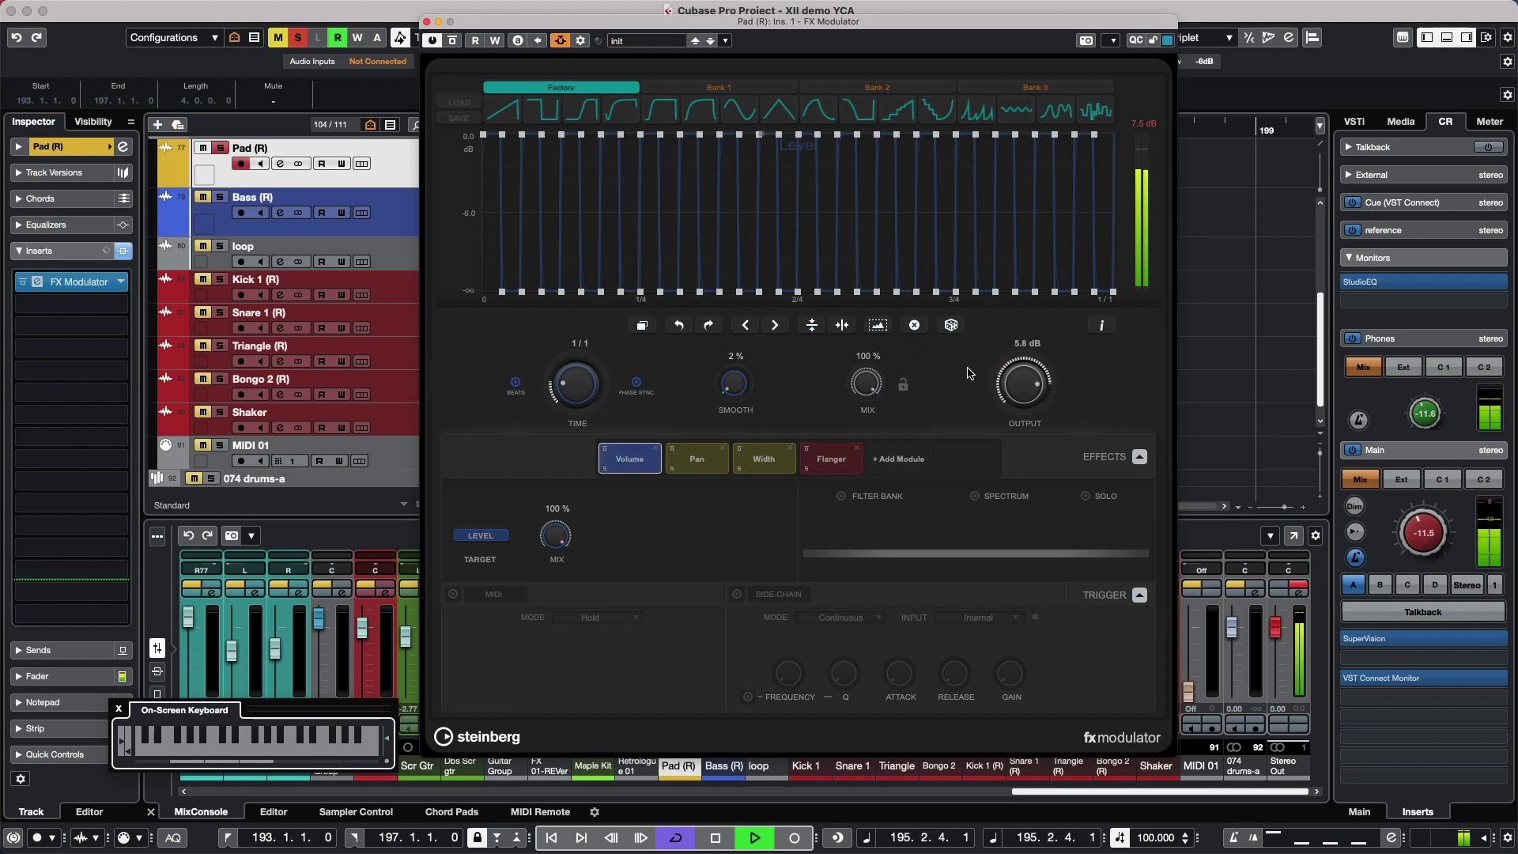
click(204, 449)
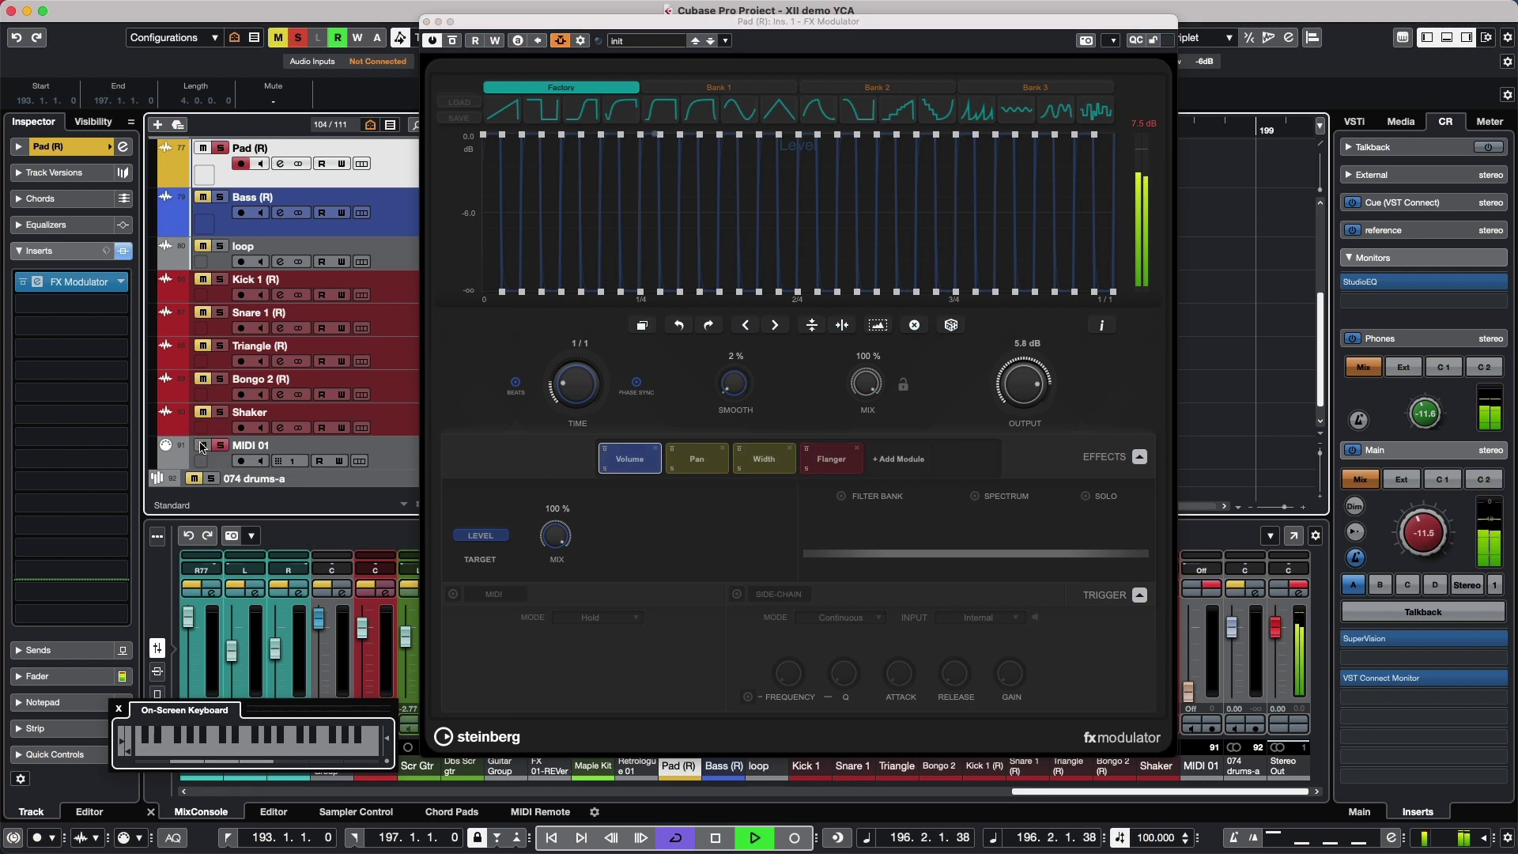
click(247, 462)
click(1139, 595)
click(1139, 594)
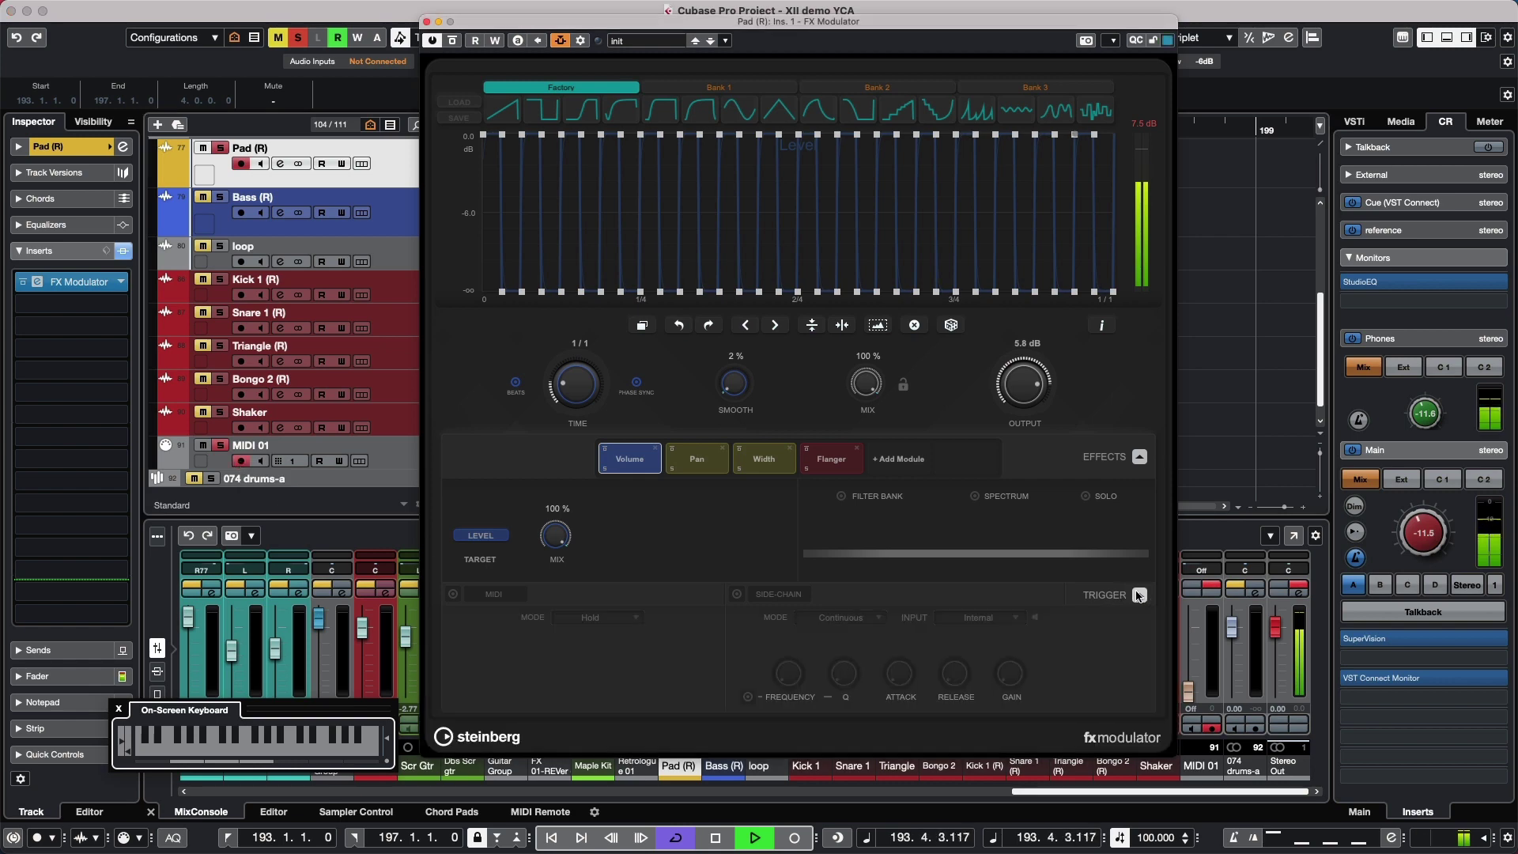
click(388, 453)
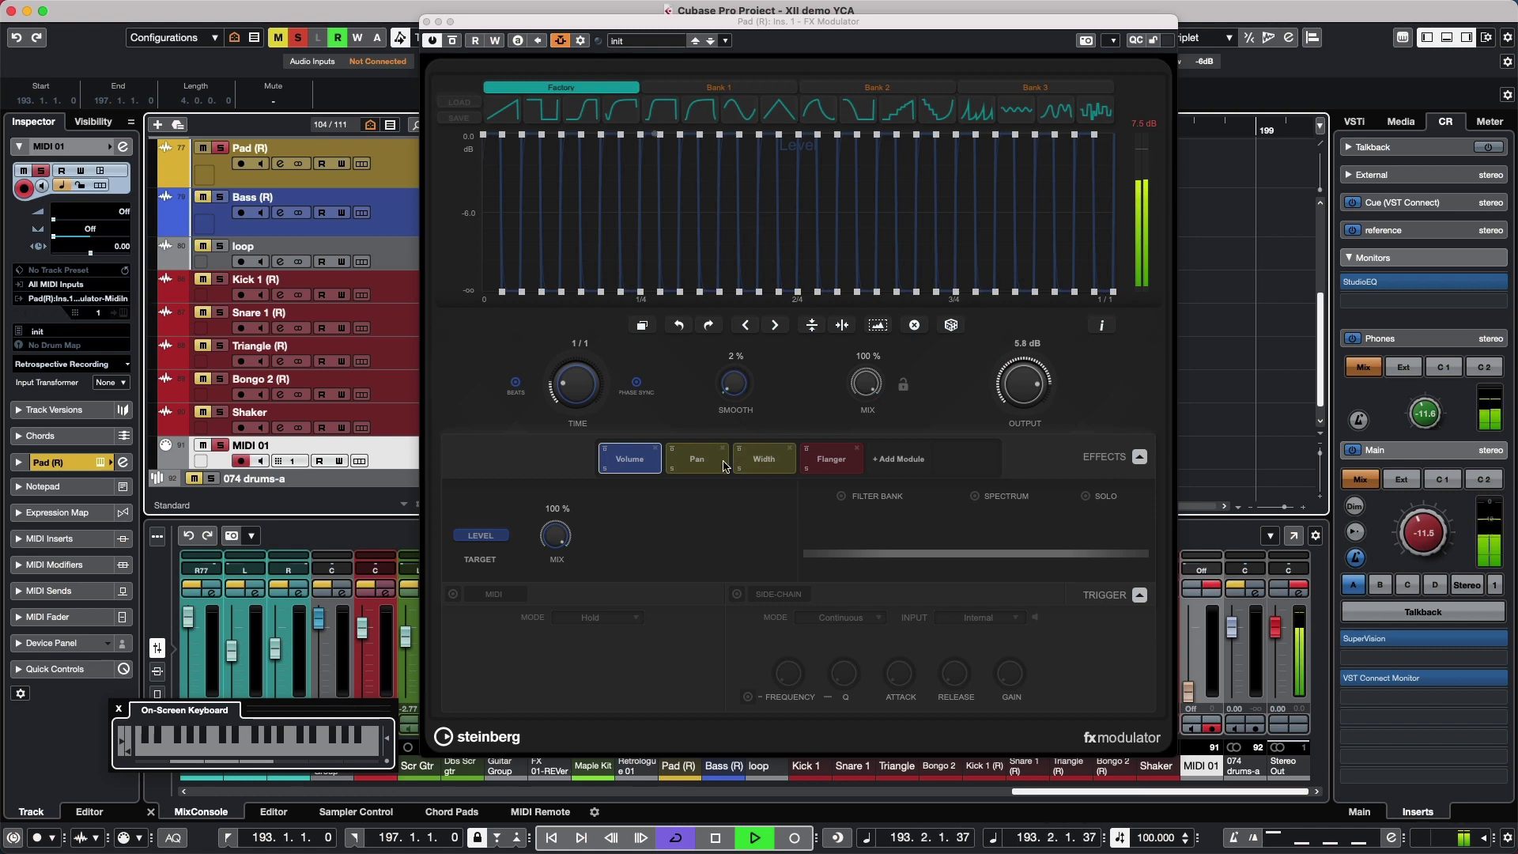
Try the Volume module's MIDI trigger in Hold mode by playing on-screen keyboard notes, and disable the trigger.
click(453, 593)
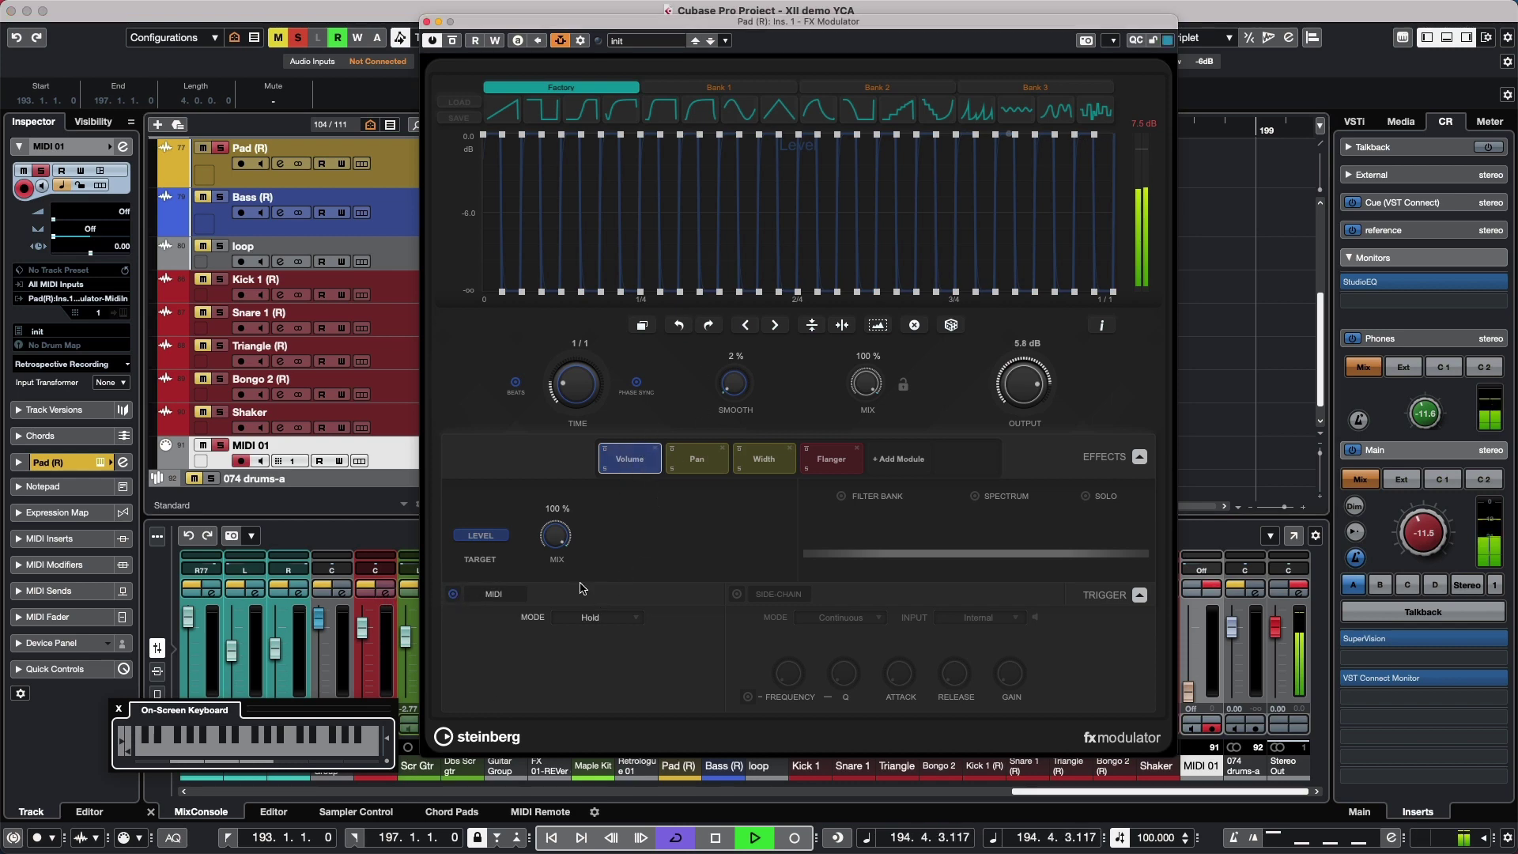
drag(257, 751, 274, 752)
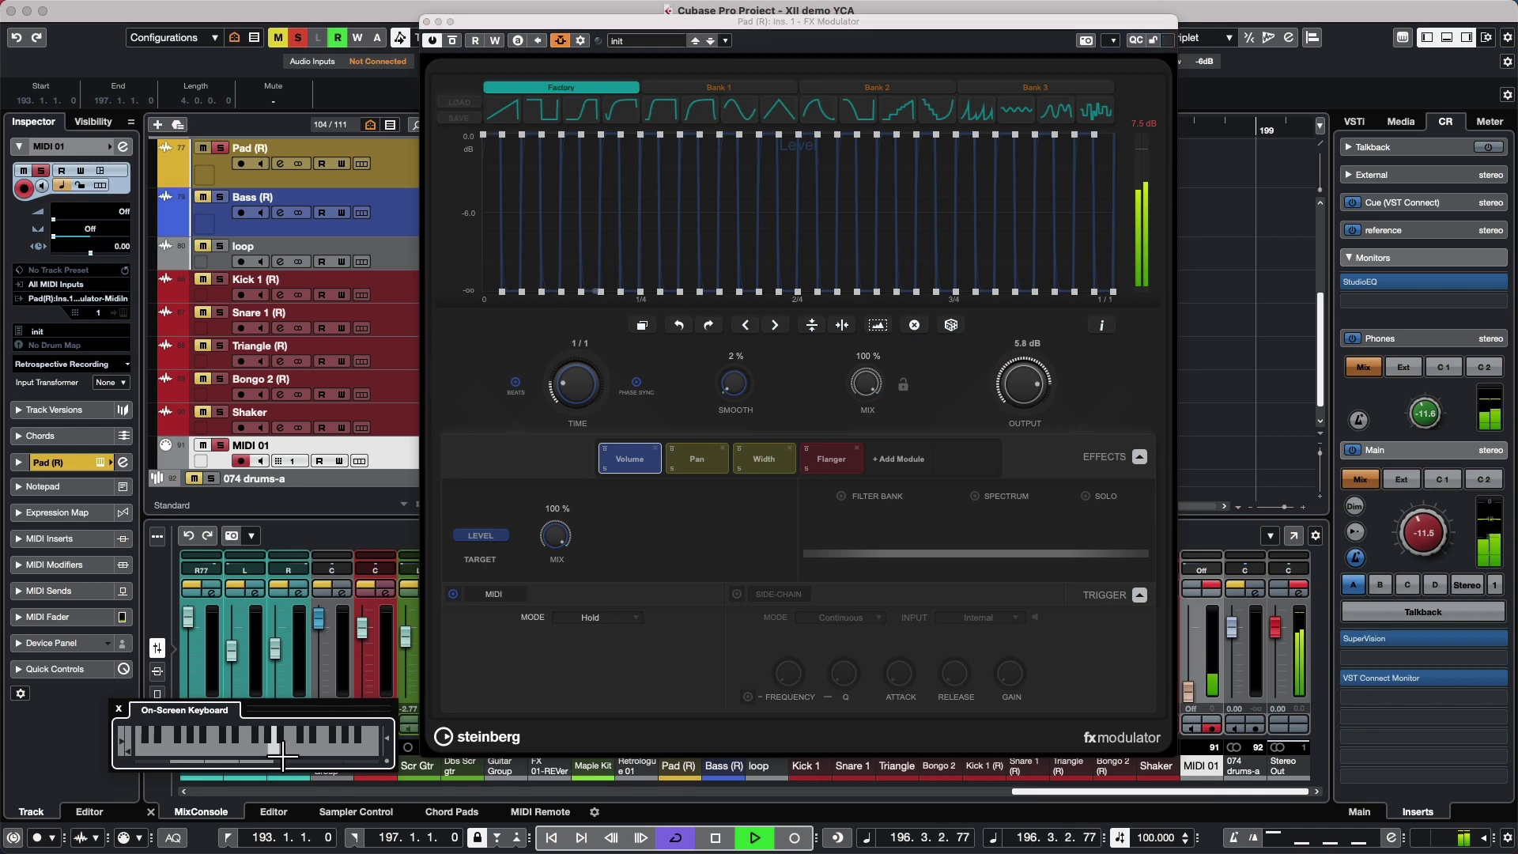
click(274, 752)
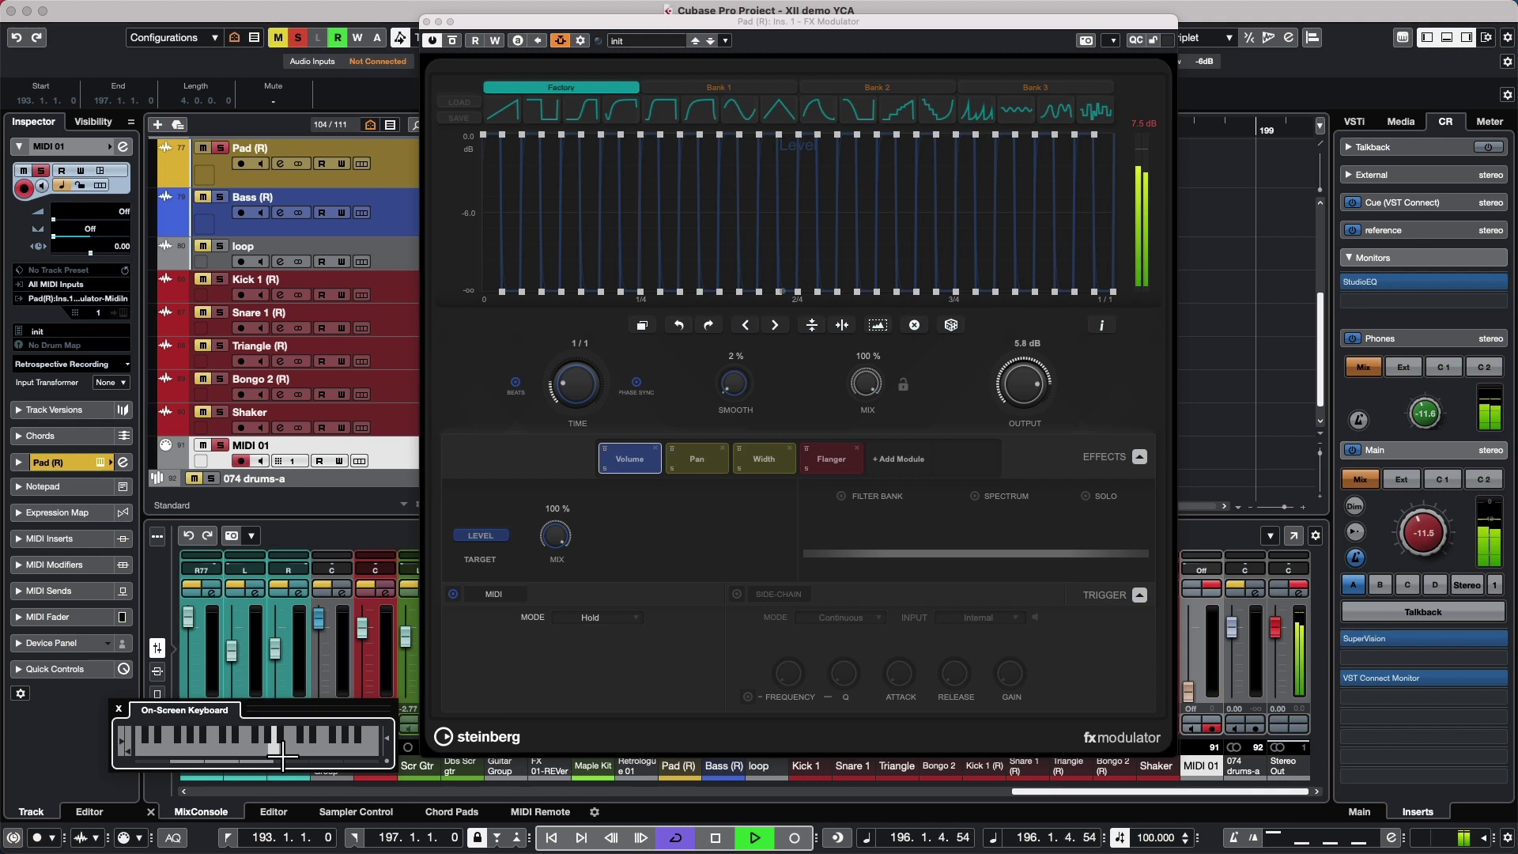
click(452, 594)
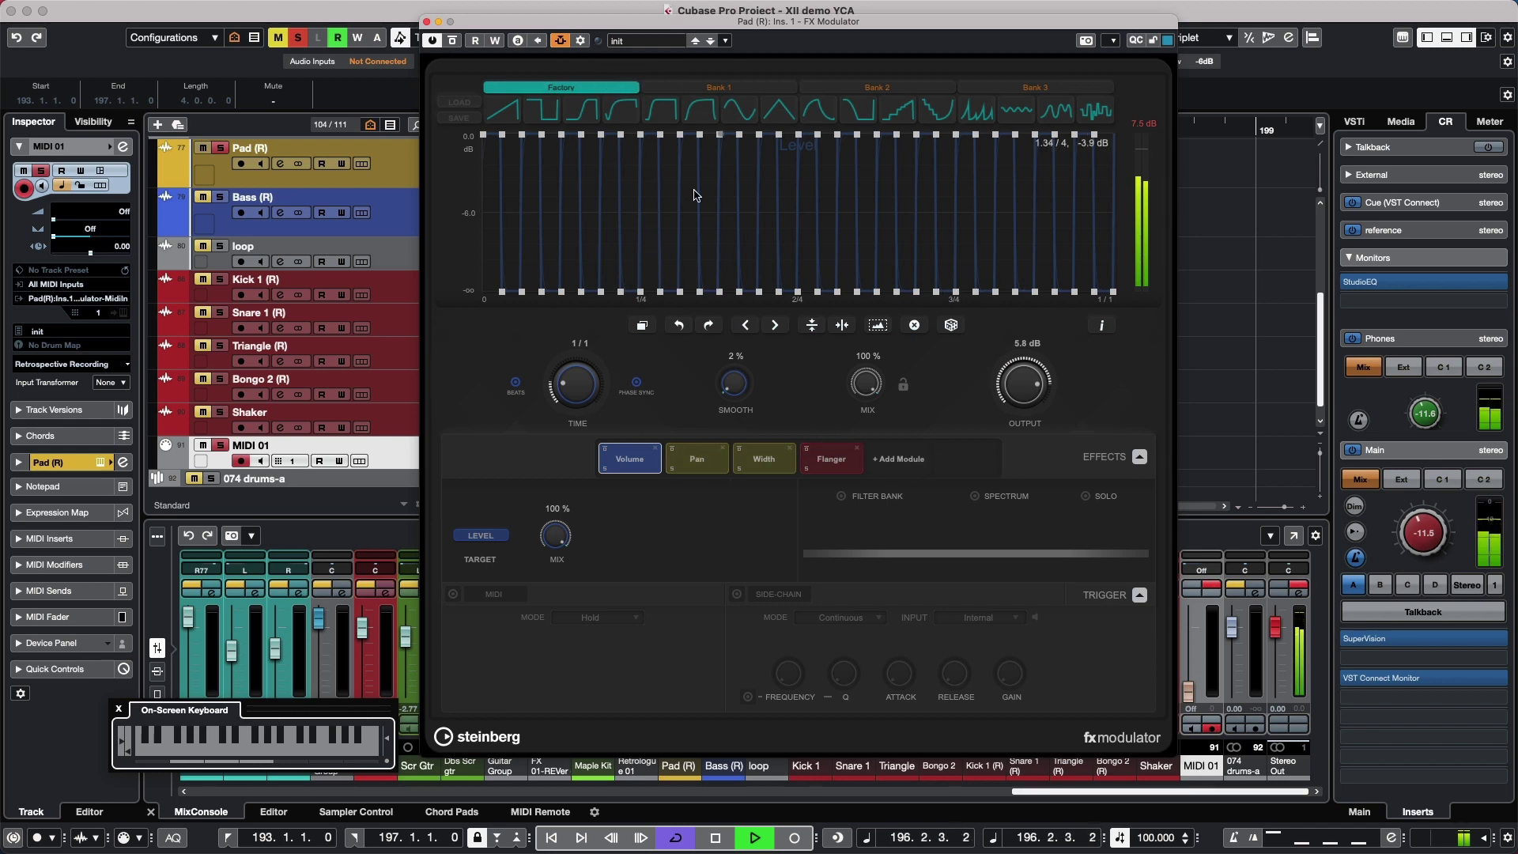
Unmute the Kick 1 (R) track and add it as a side-chain source for input 1 - SC In.
click(203, 287)
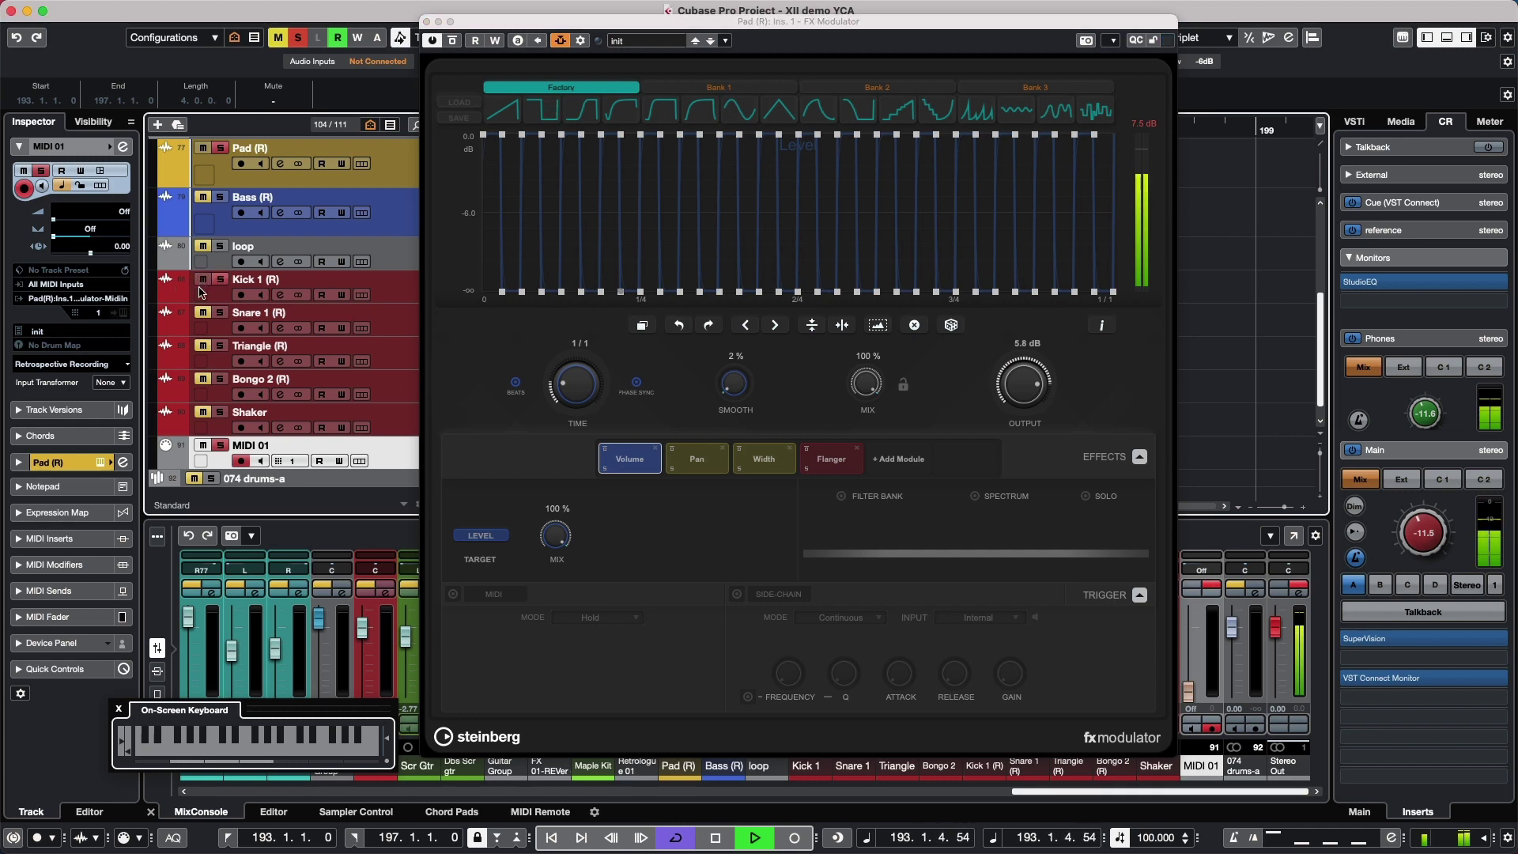
click(581, 43)
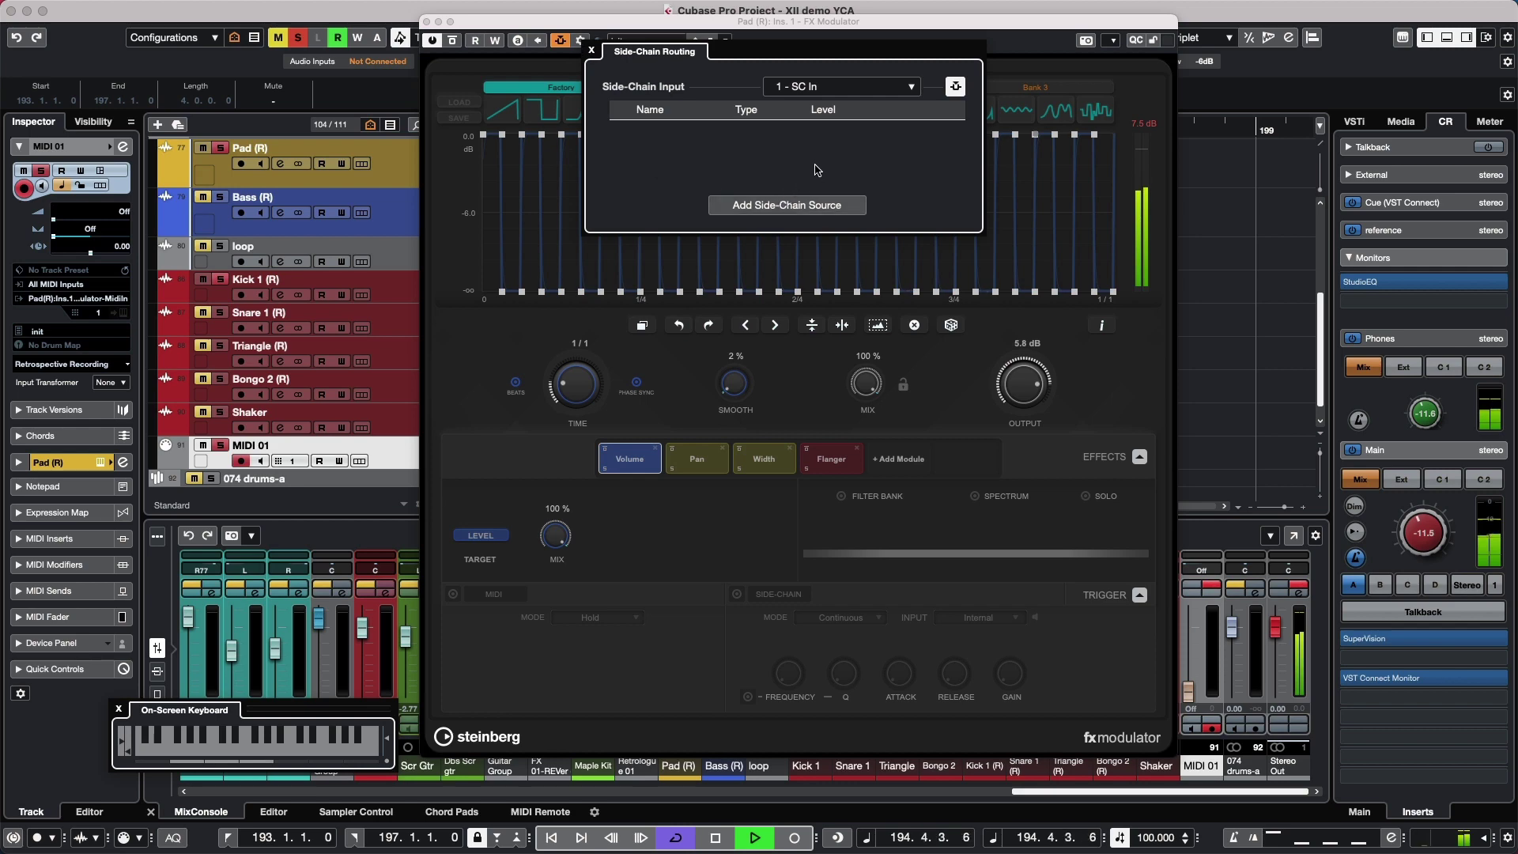
click(820, 89)
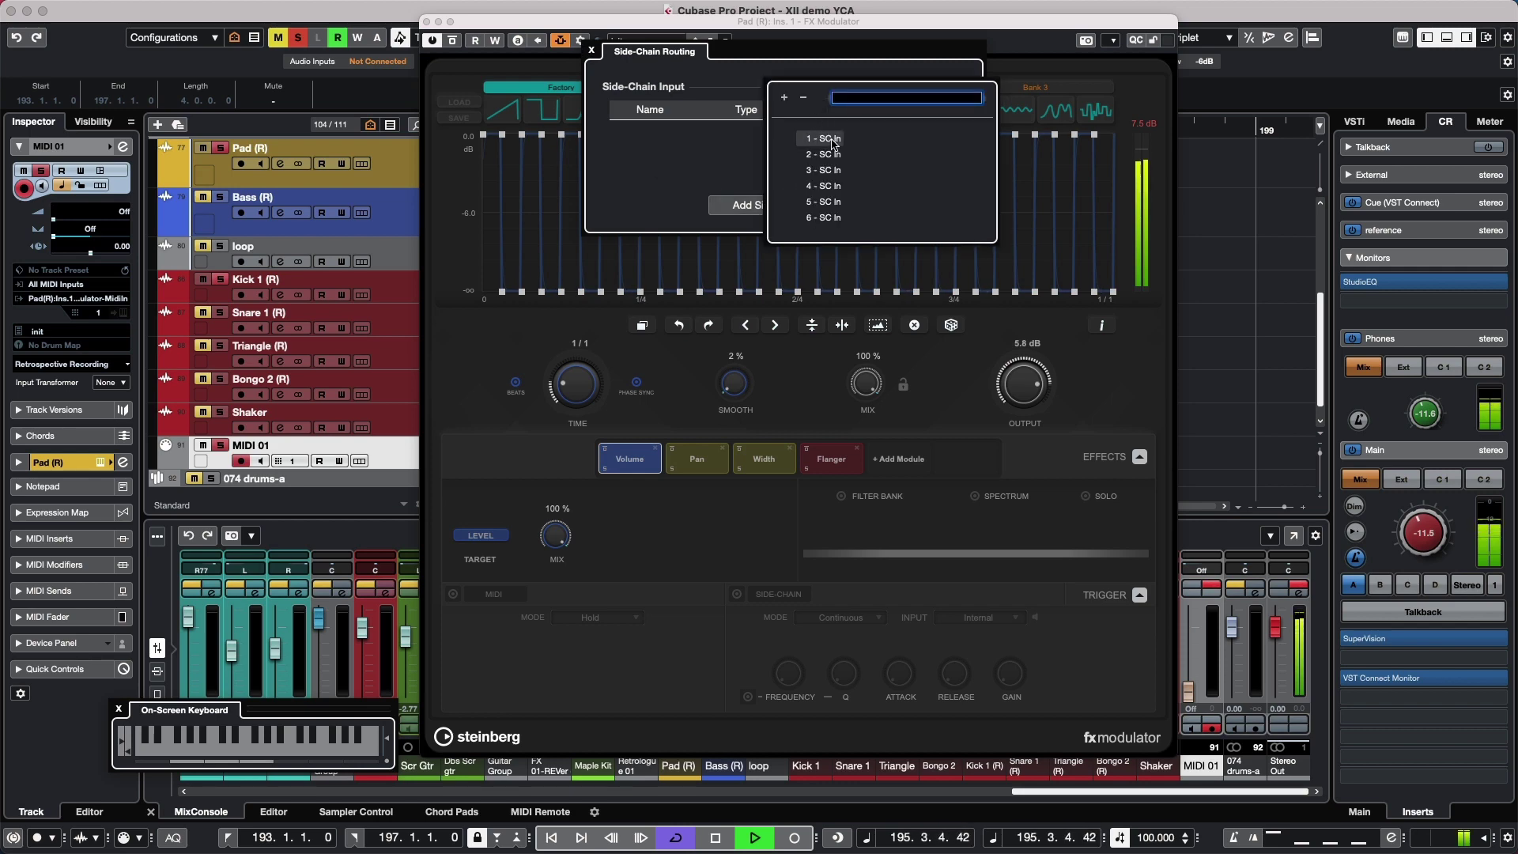
click(814, 142)
click(798, 204)
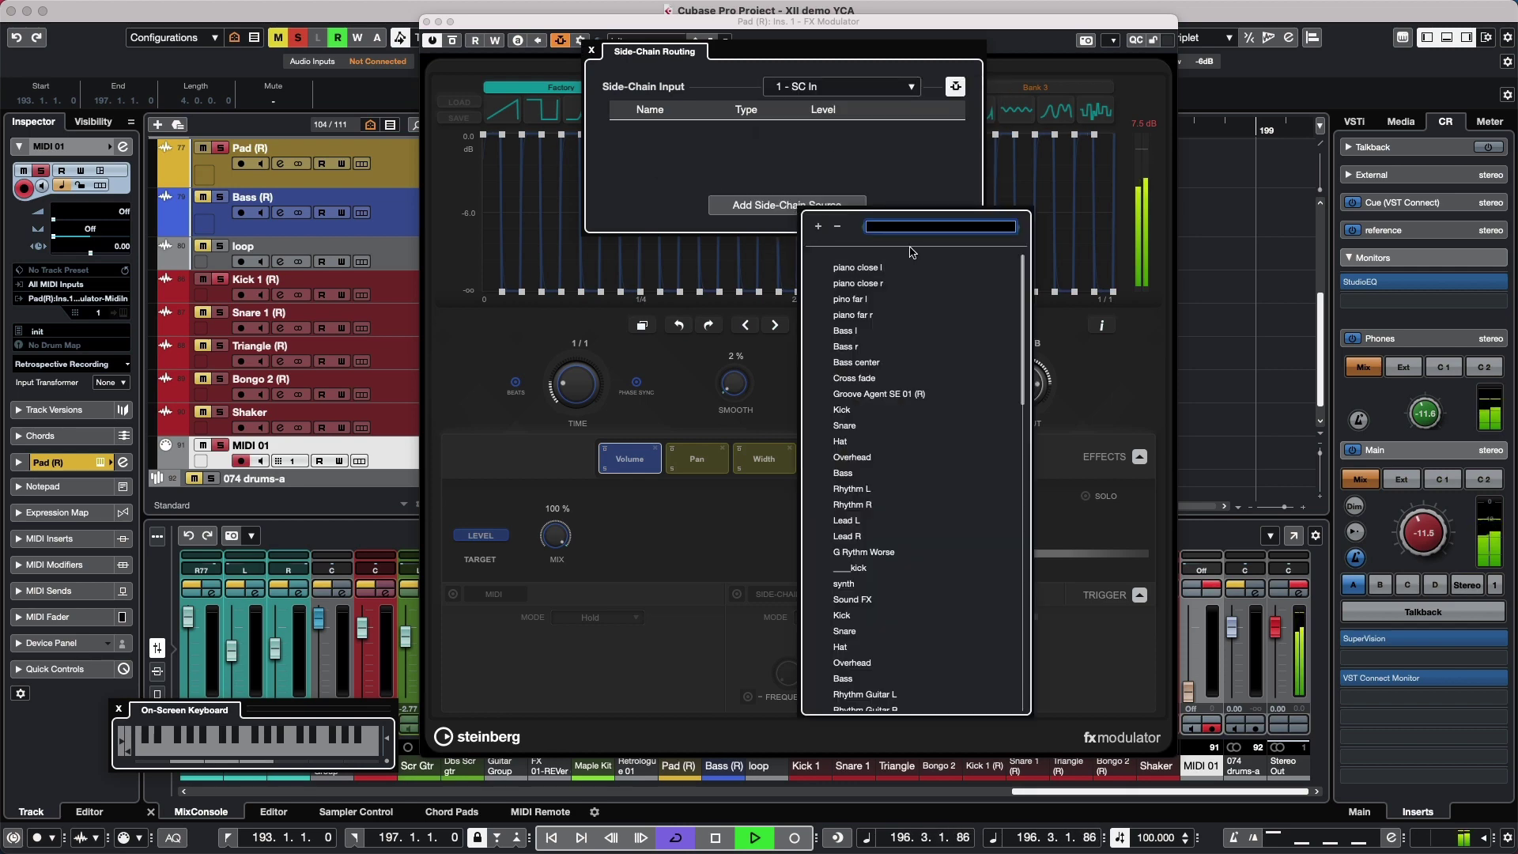
text(kick)
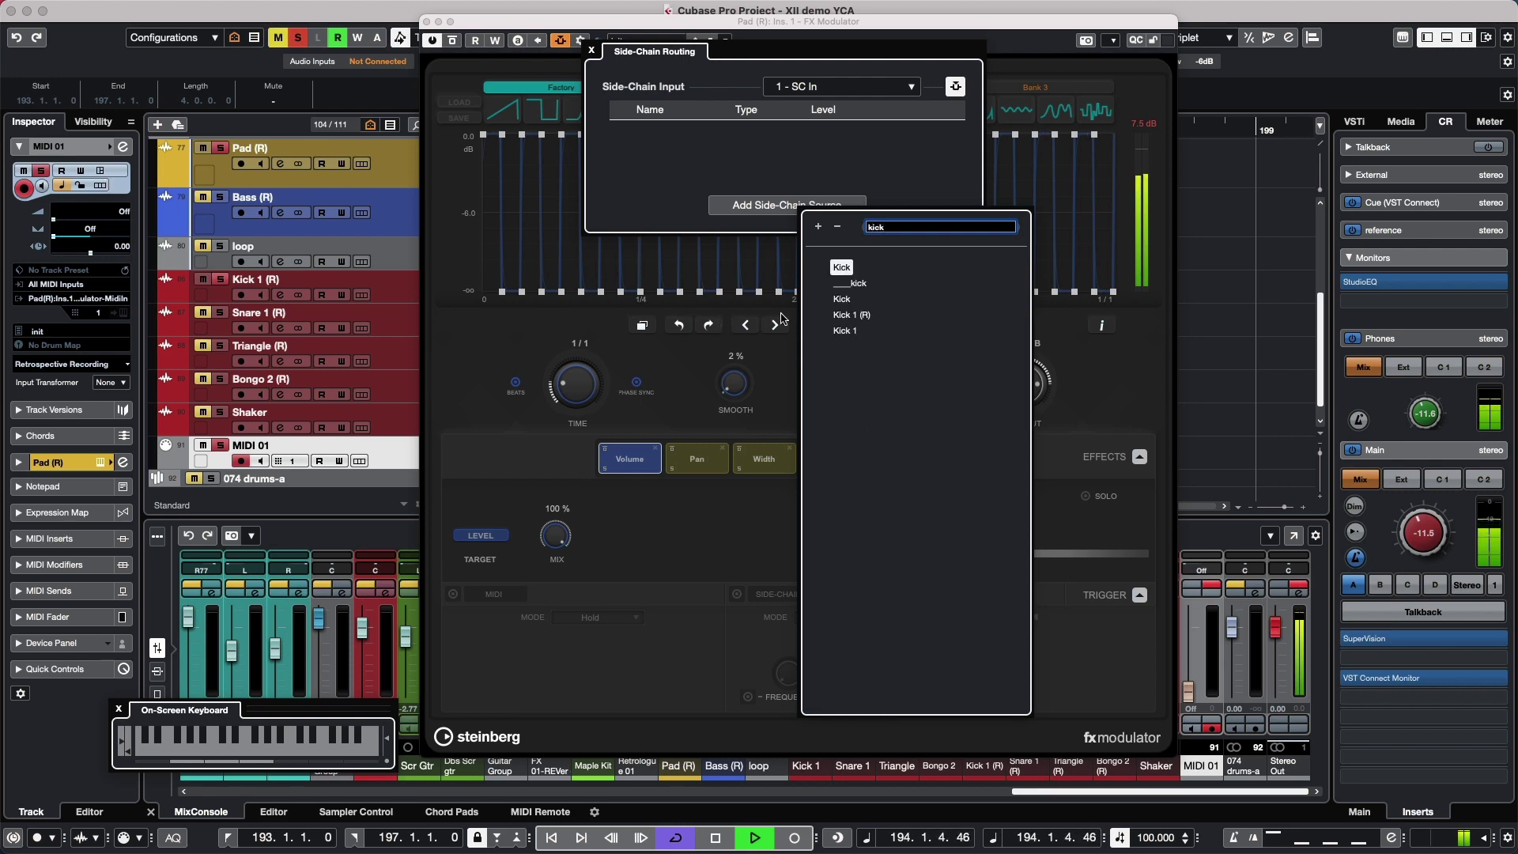
click(831, 316)
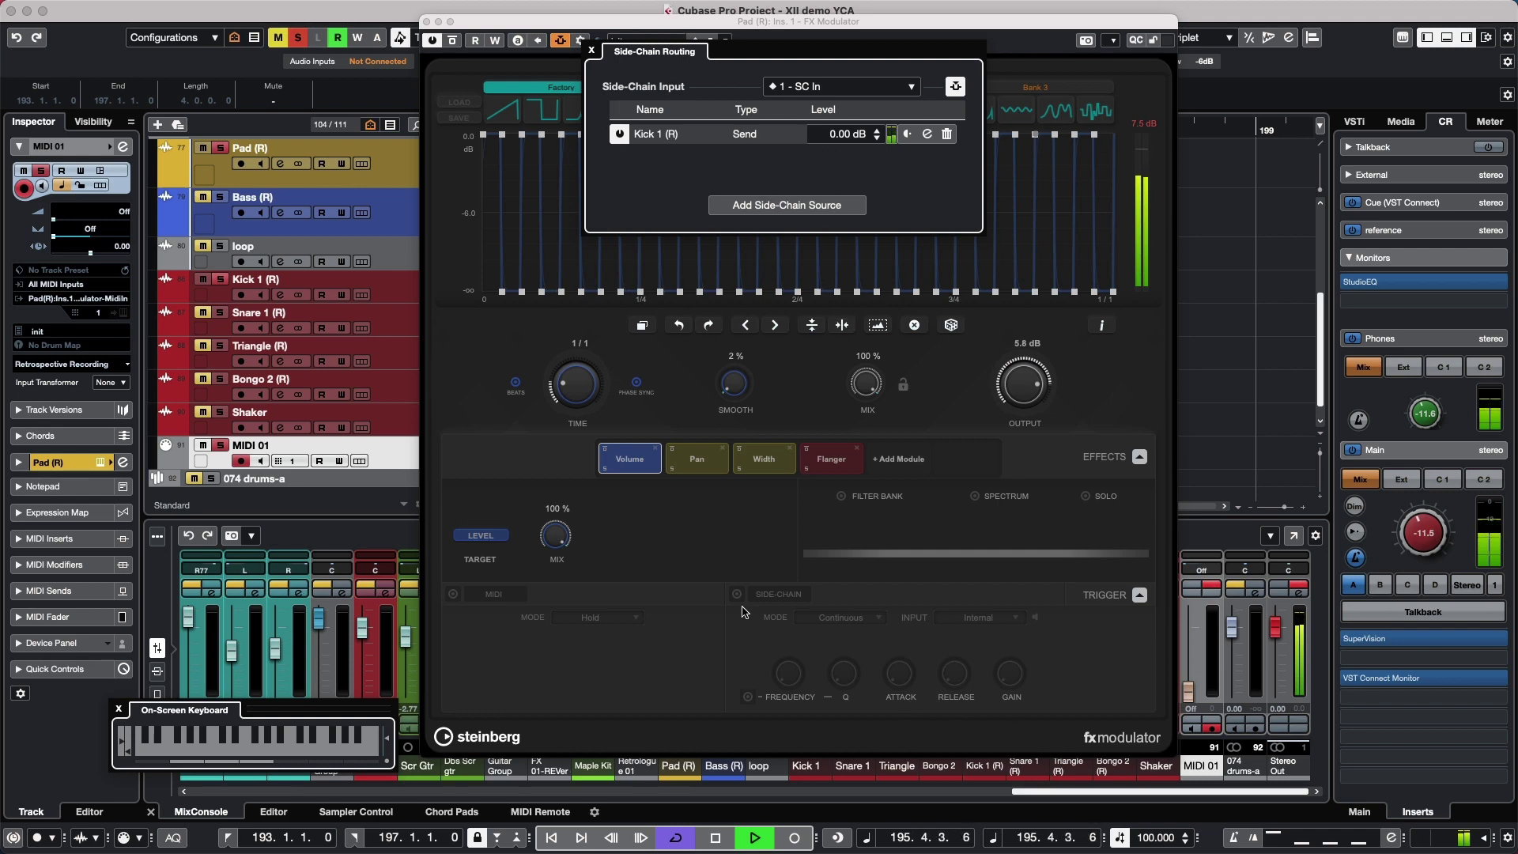
click(650, 449)
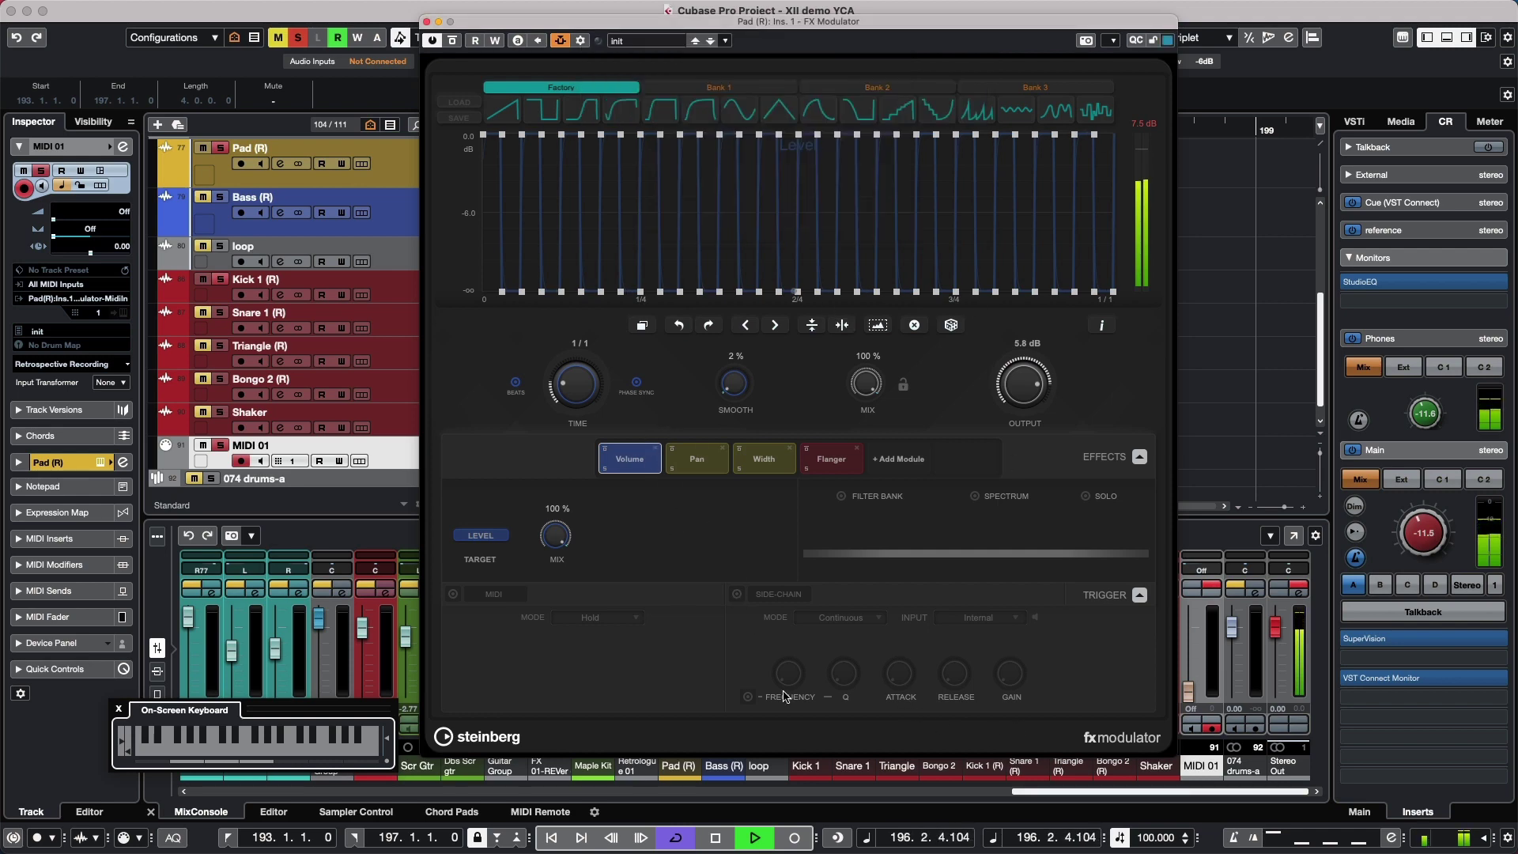
Enable the Volume module's side-chain trigger with Side-Chain 1 as its input, and set the release to 455 ms.
click(737, 594)
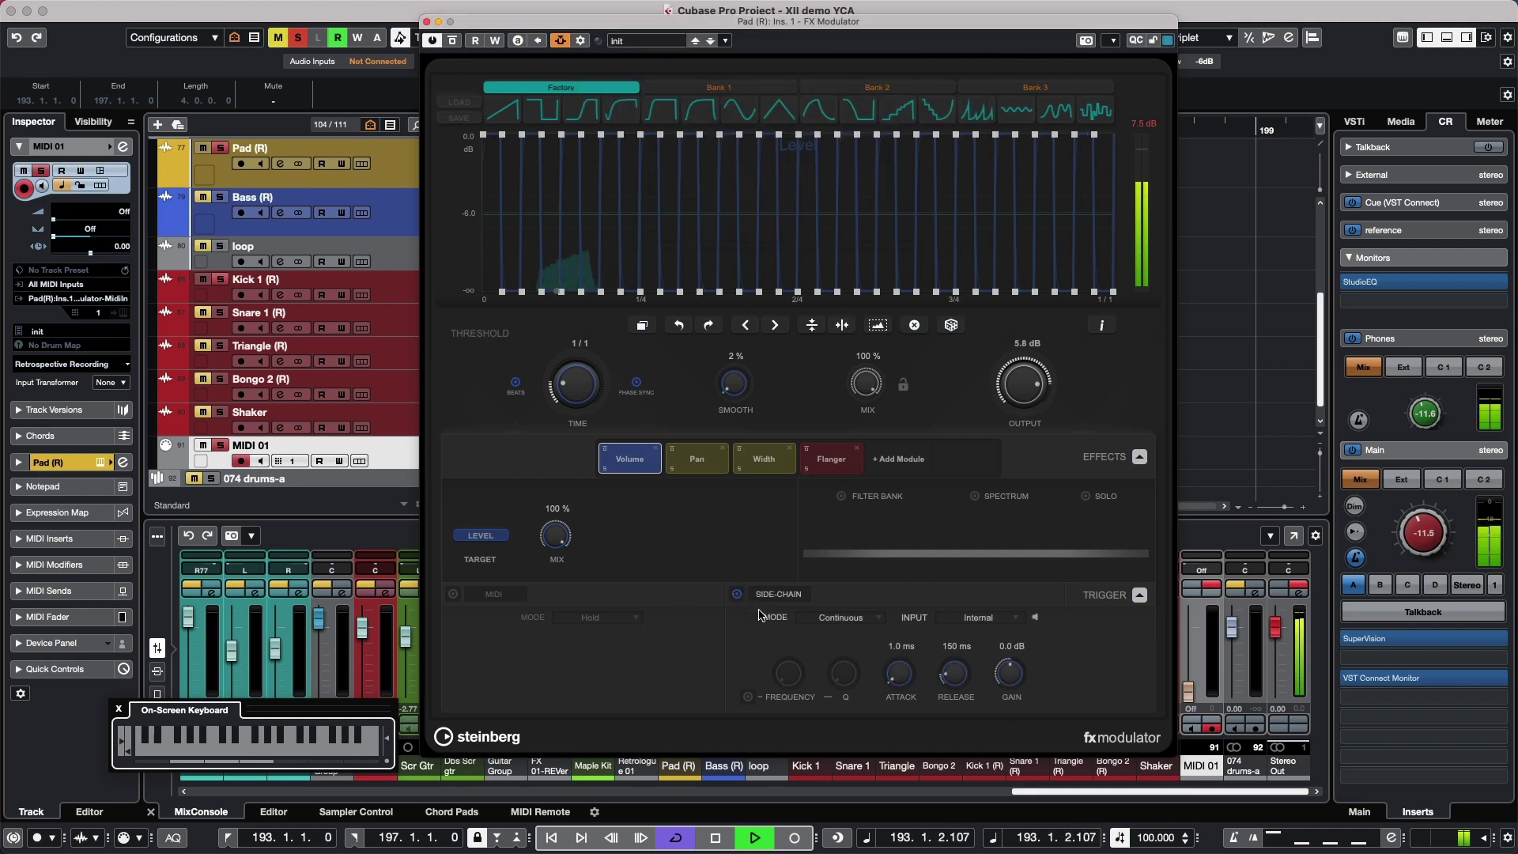
click(988, 618)
click(997, 637)
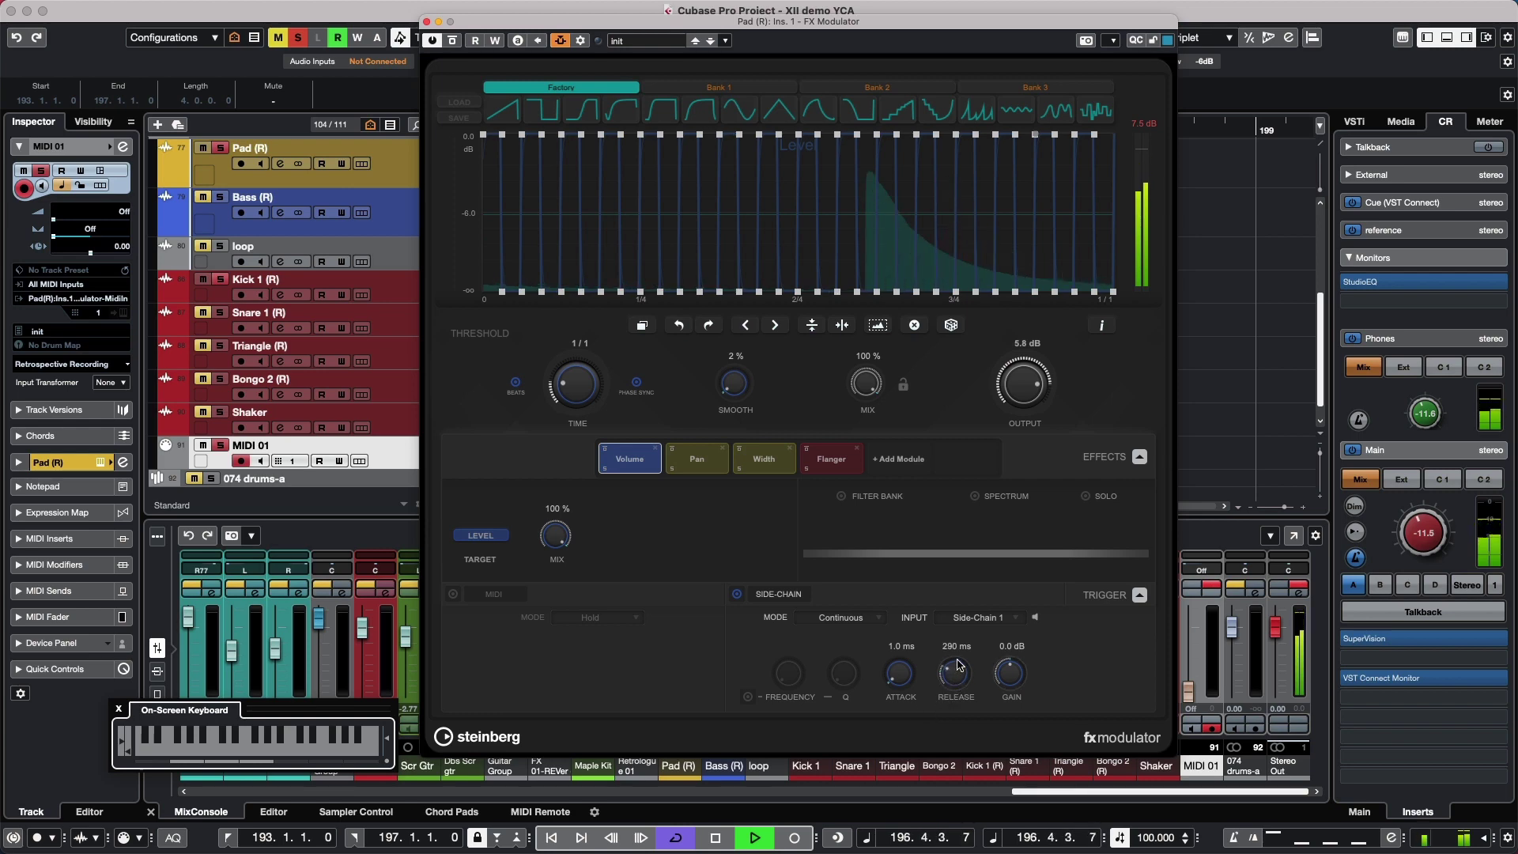
drag(959, 664, 962, 658)
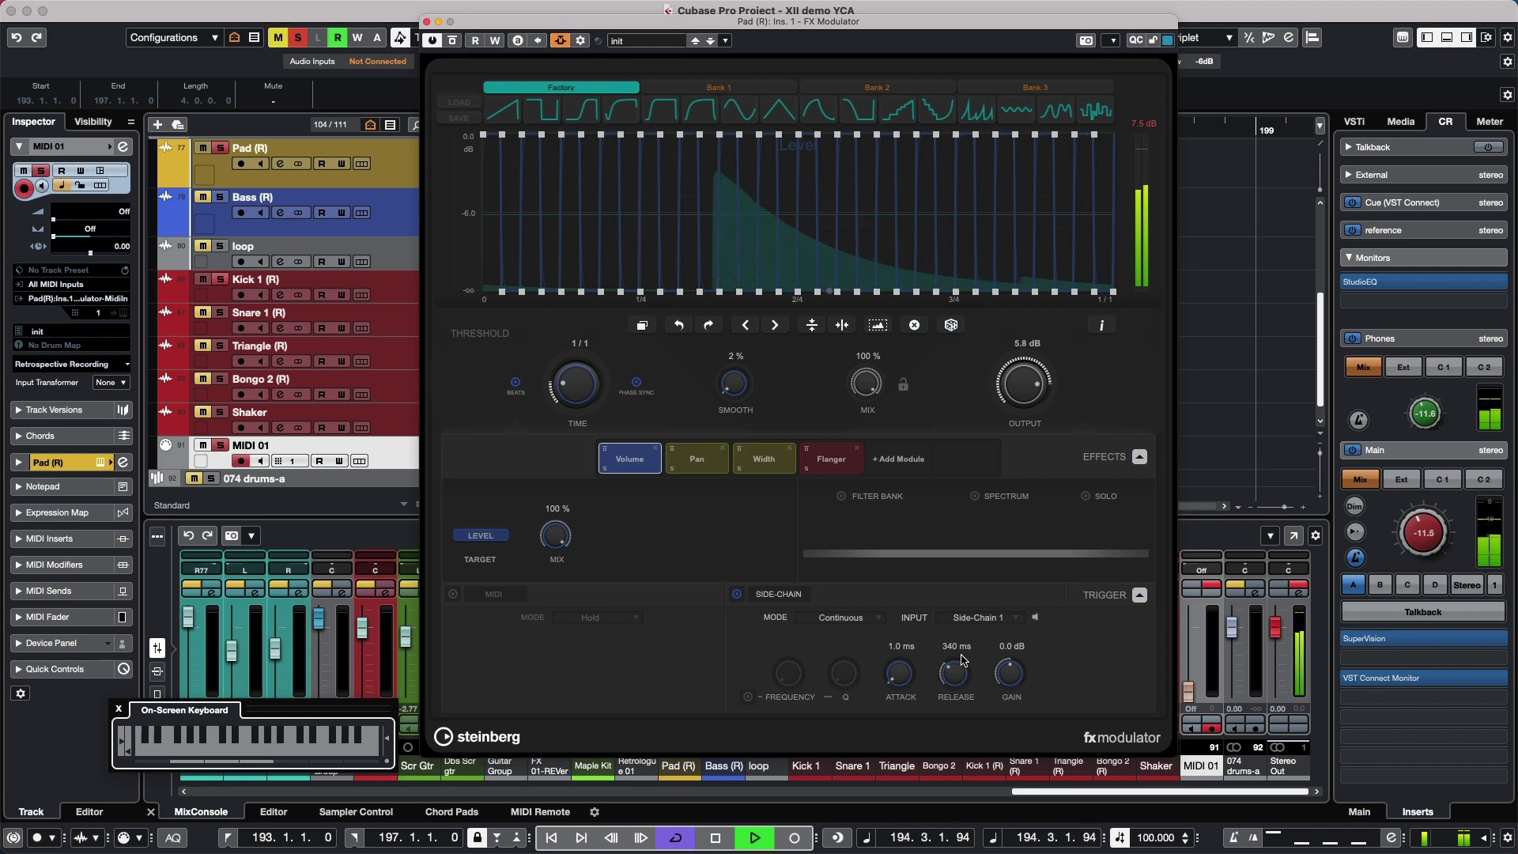
scroll(956, 672, up, 3)
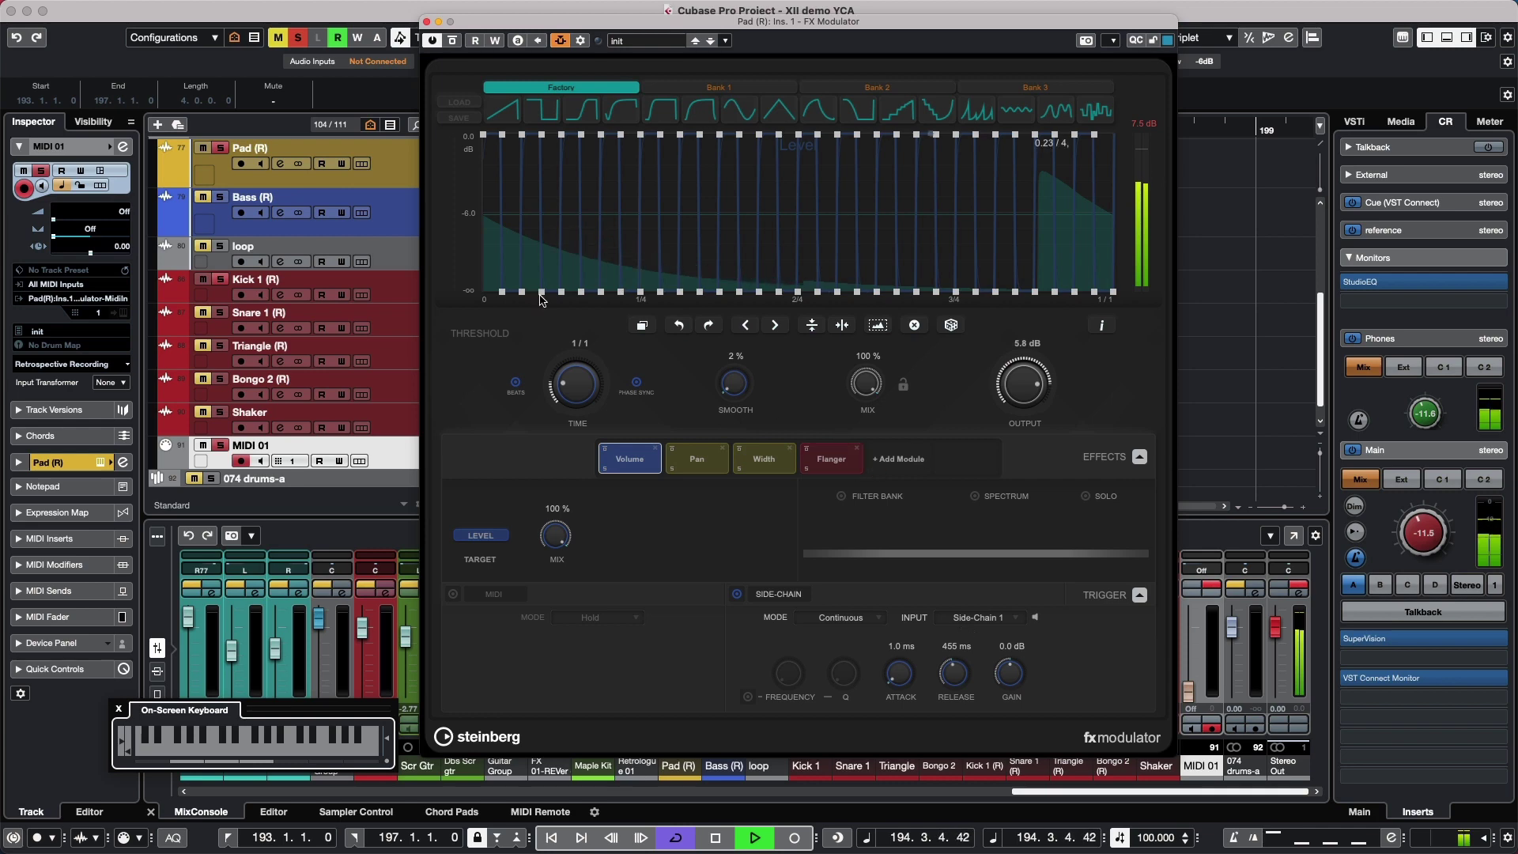
Solo the Bongo 2 (R) track, show the Flanger module, and add Bongo 2 (R) as a side-chain source for input 4 - SC In.
click(222, 382)
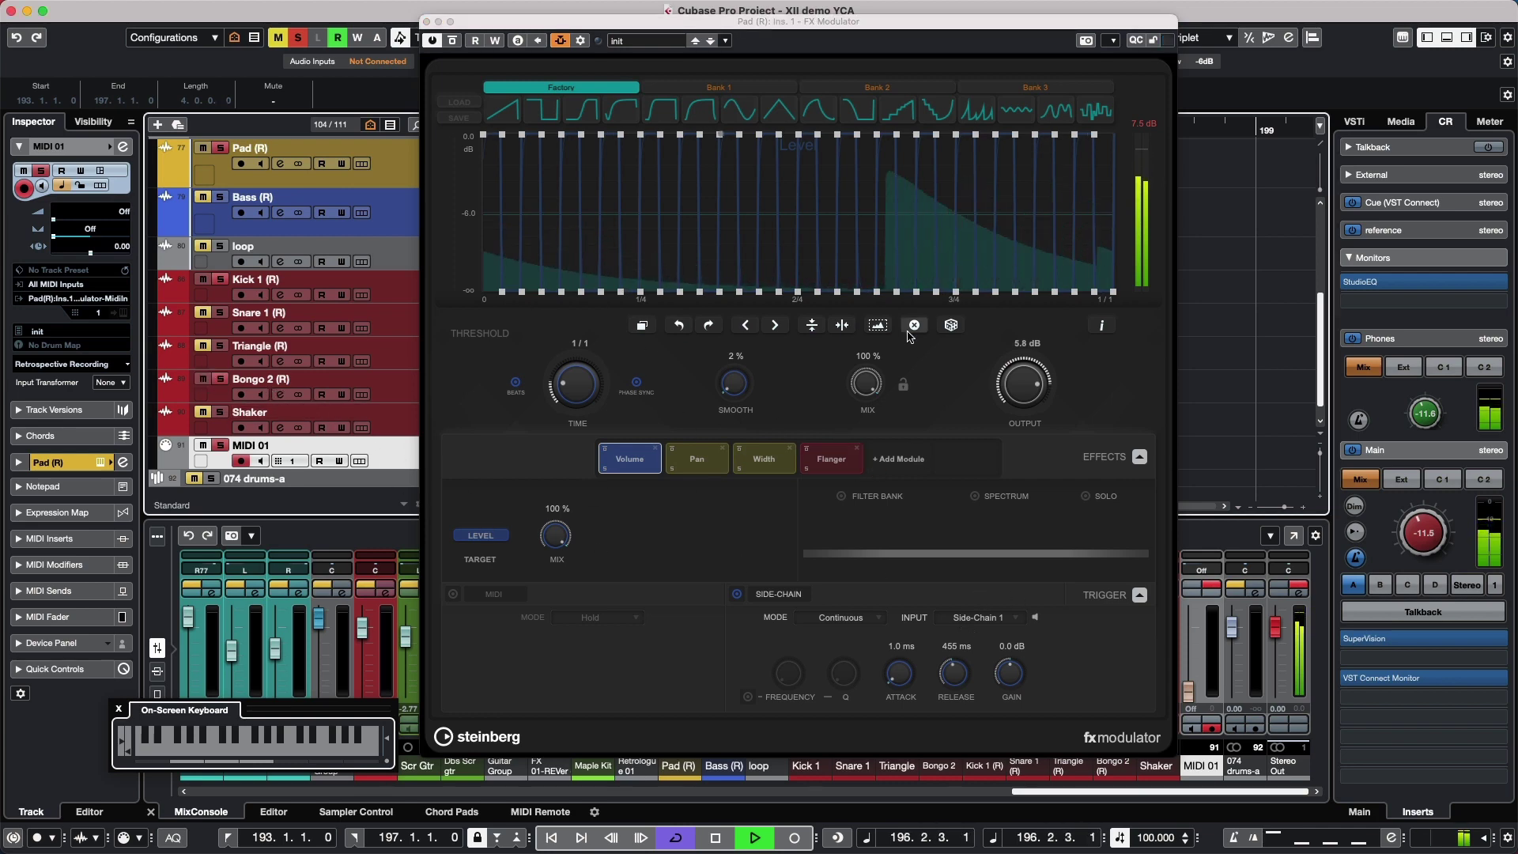
click(834, 465)
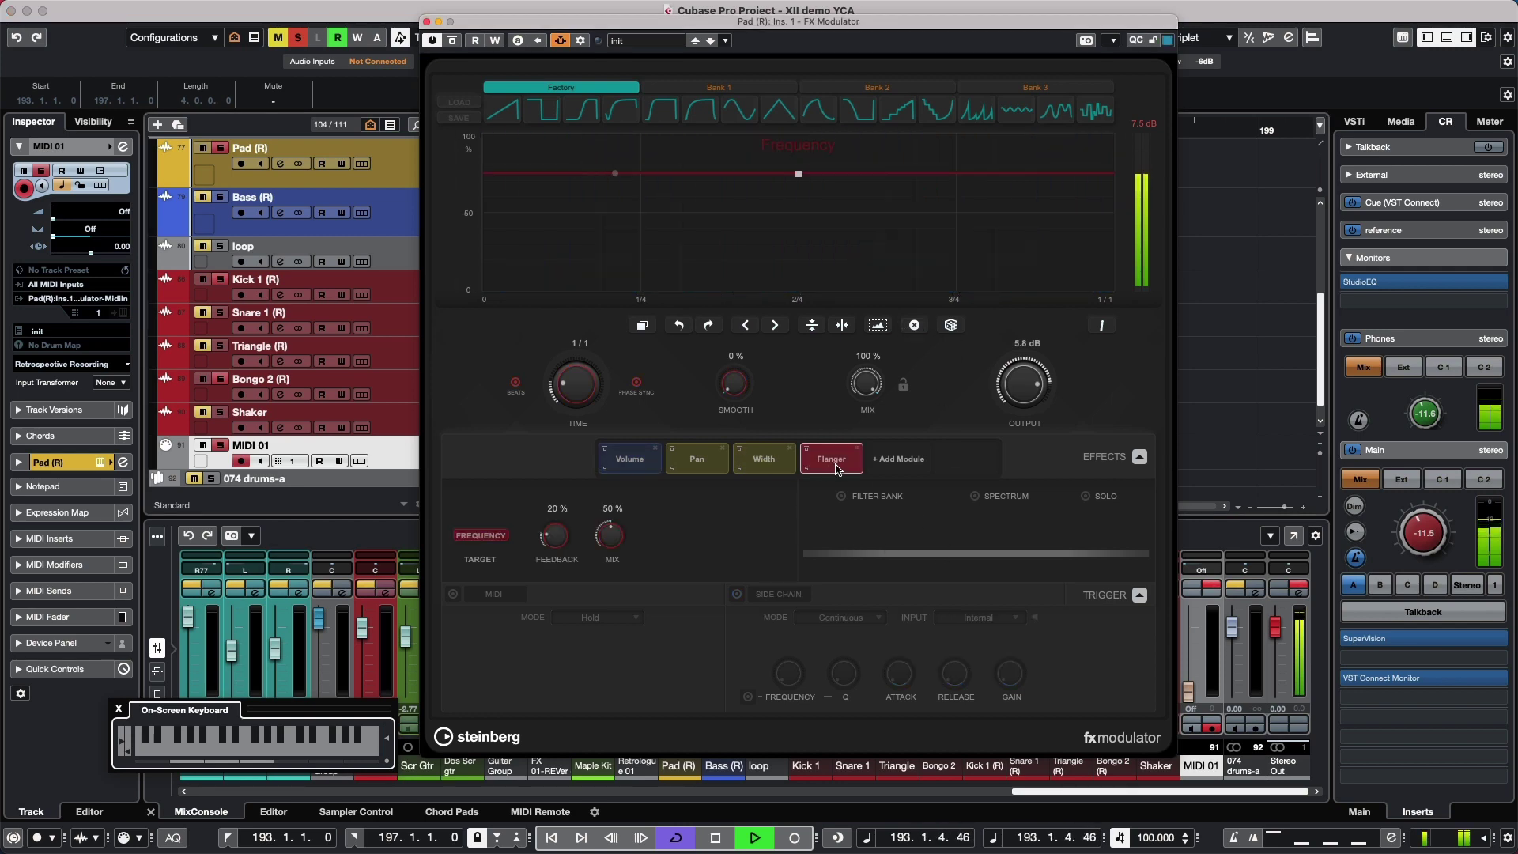
click(656, 43)
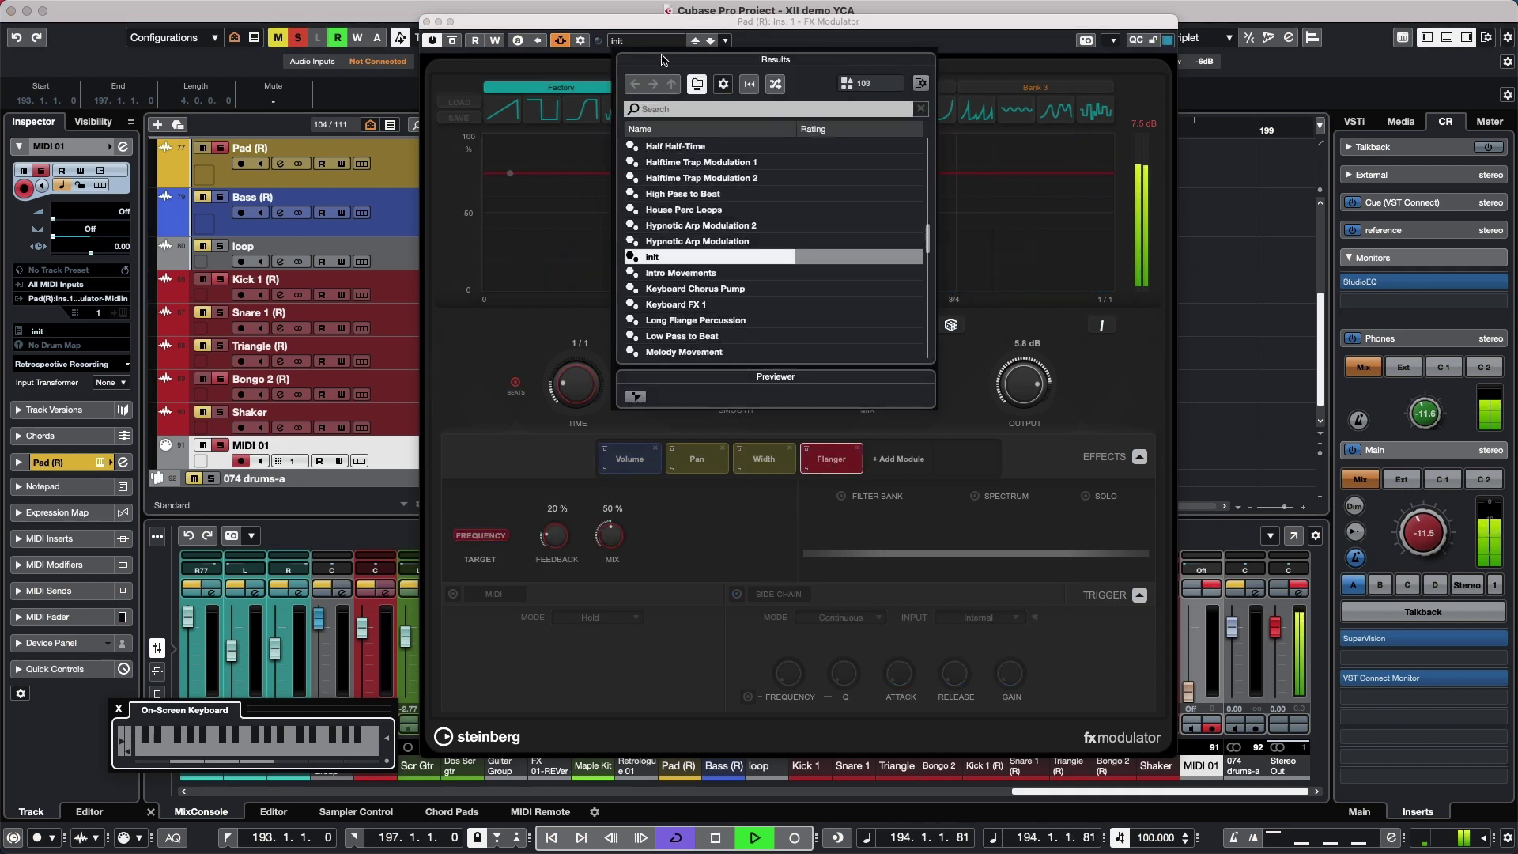
click(579, 41)
click(582, 41)
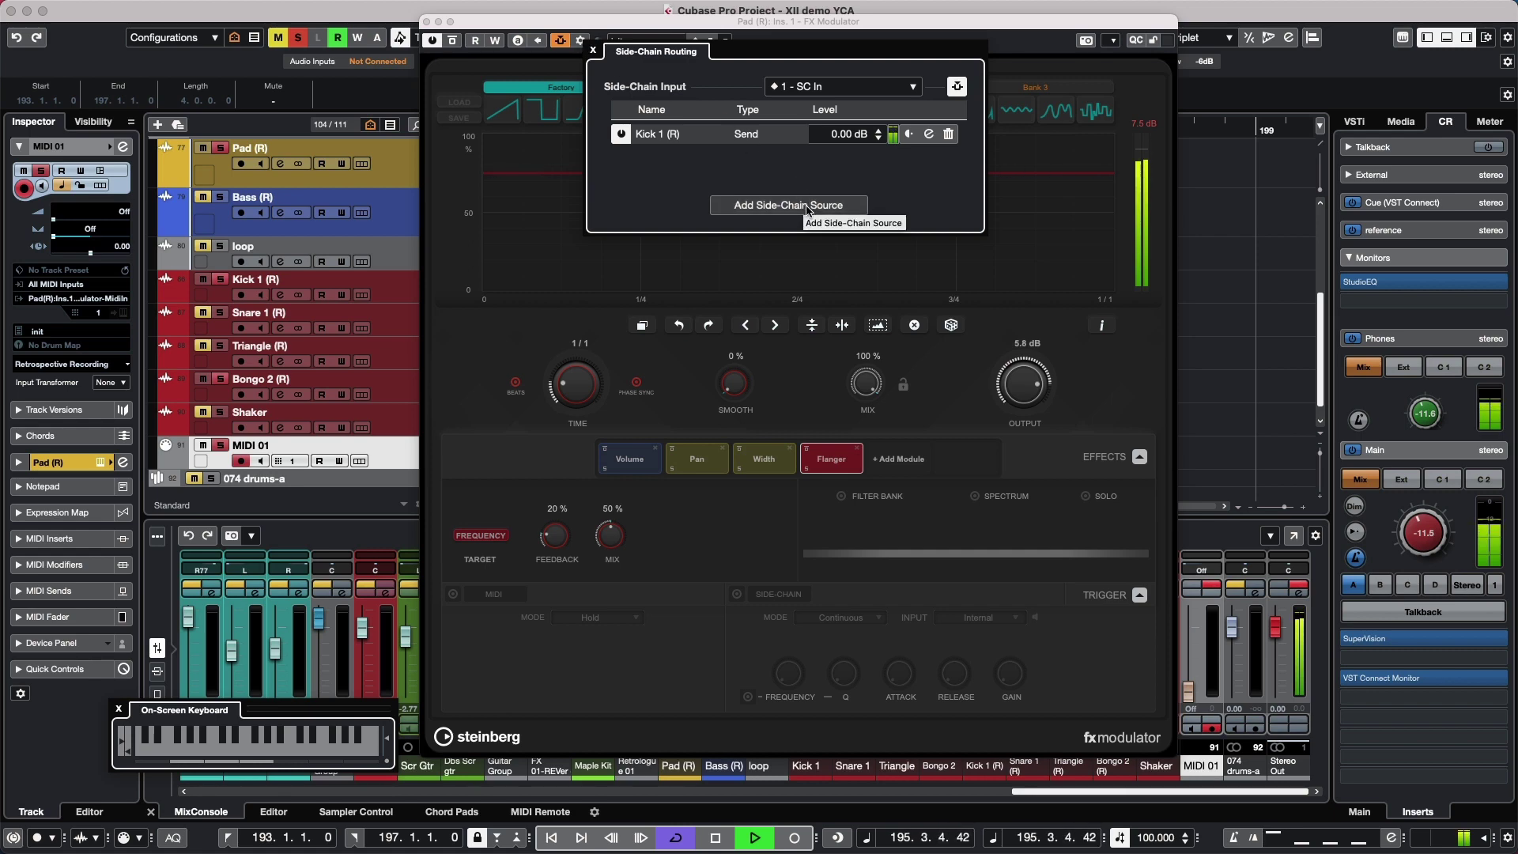
click(845, 89)
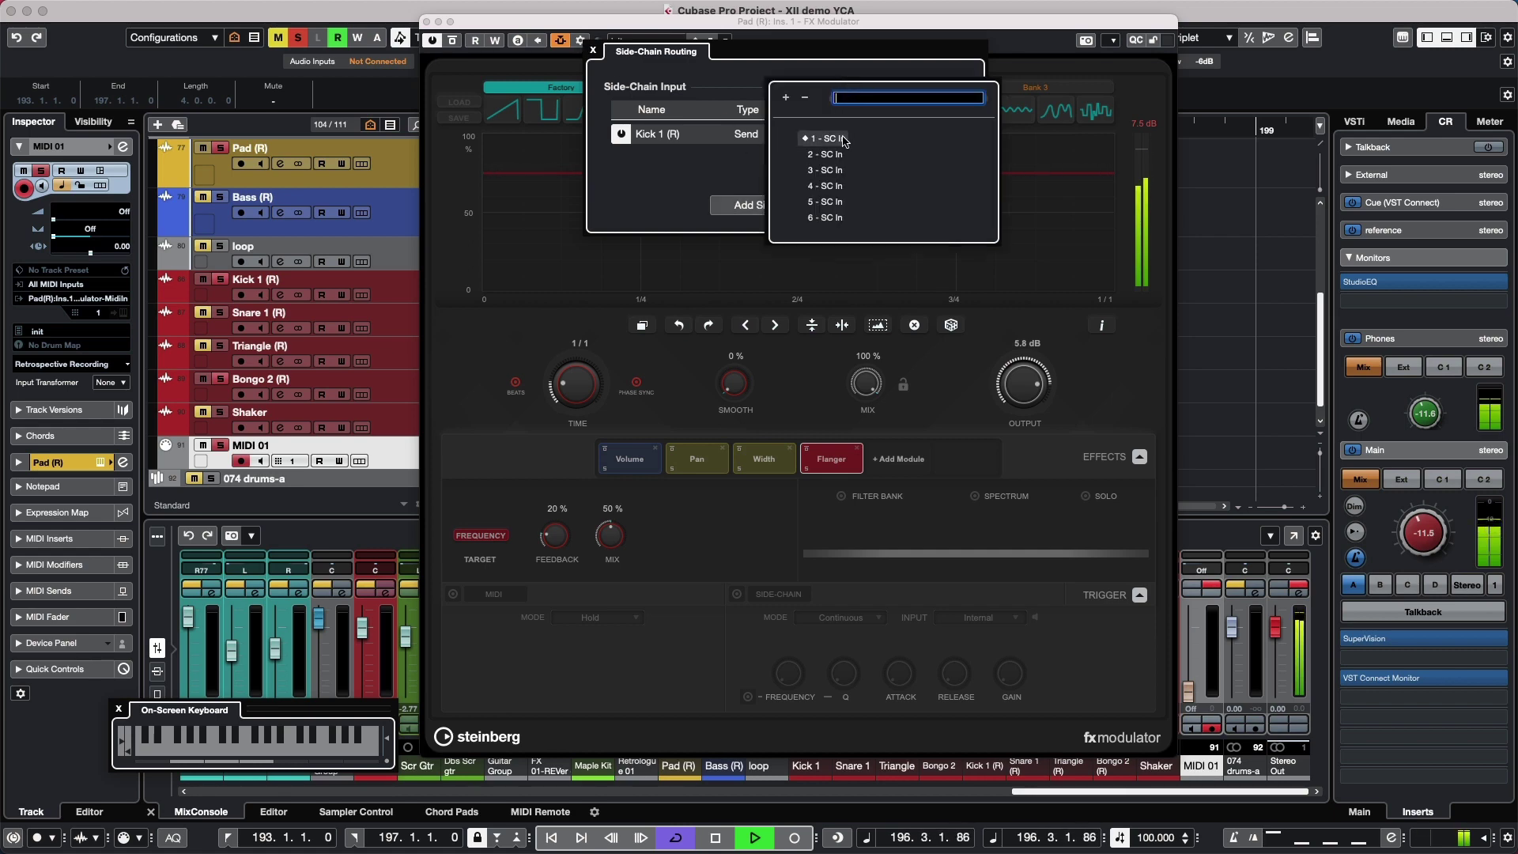
click(837, 189)
click(820, 205)
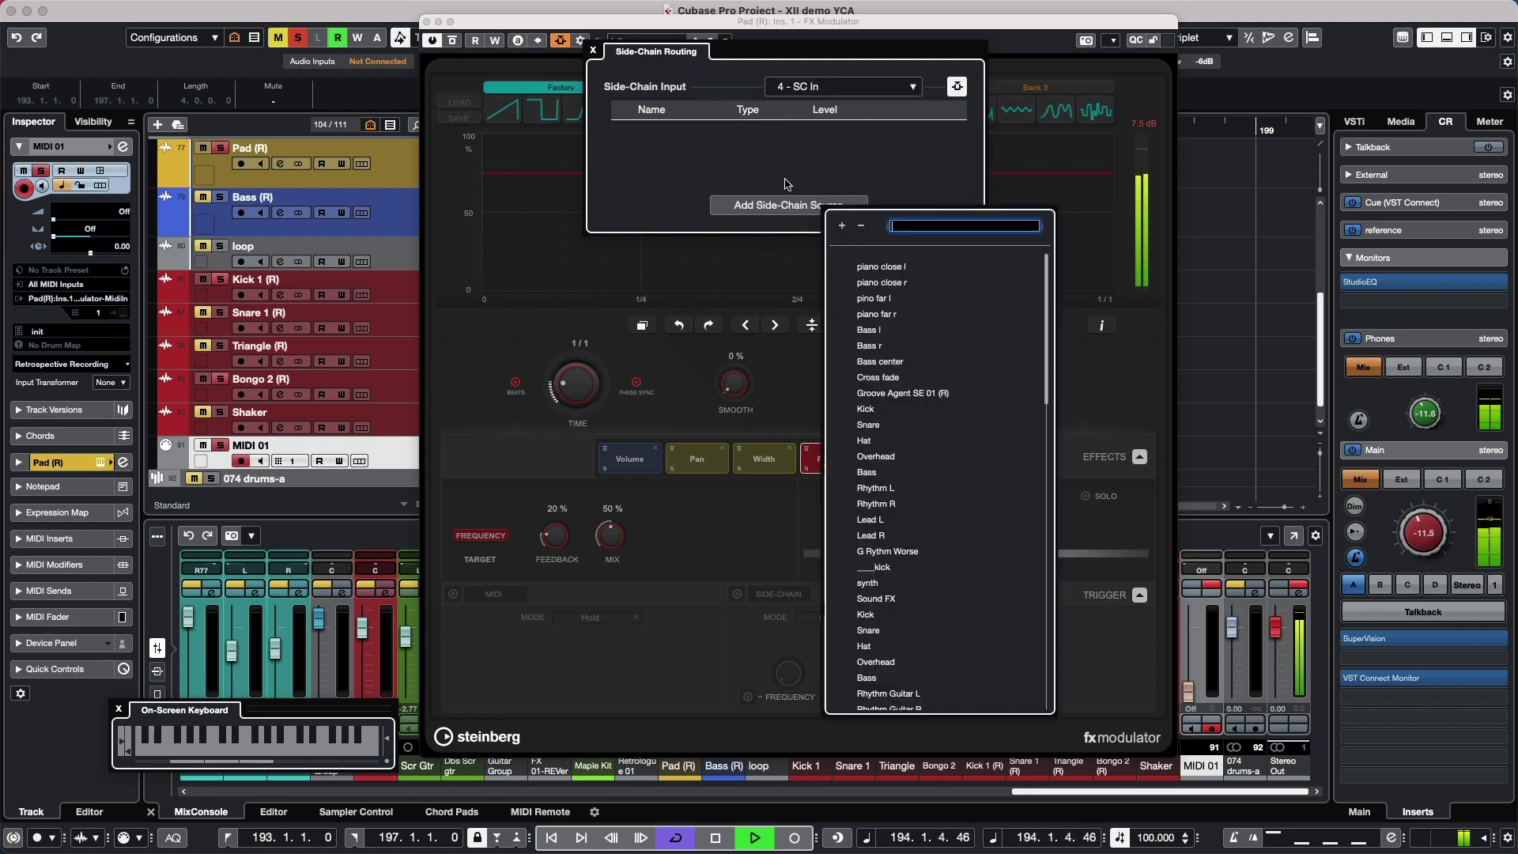
text(bon)
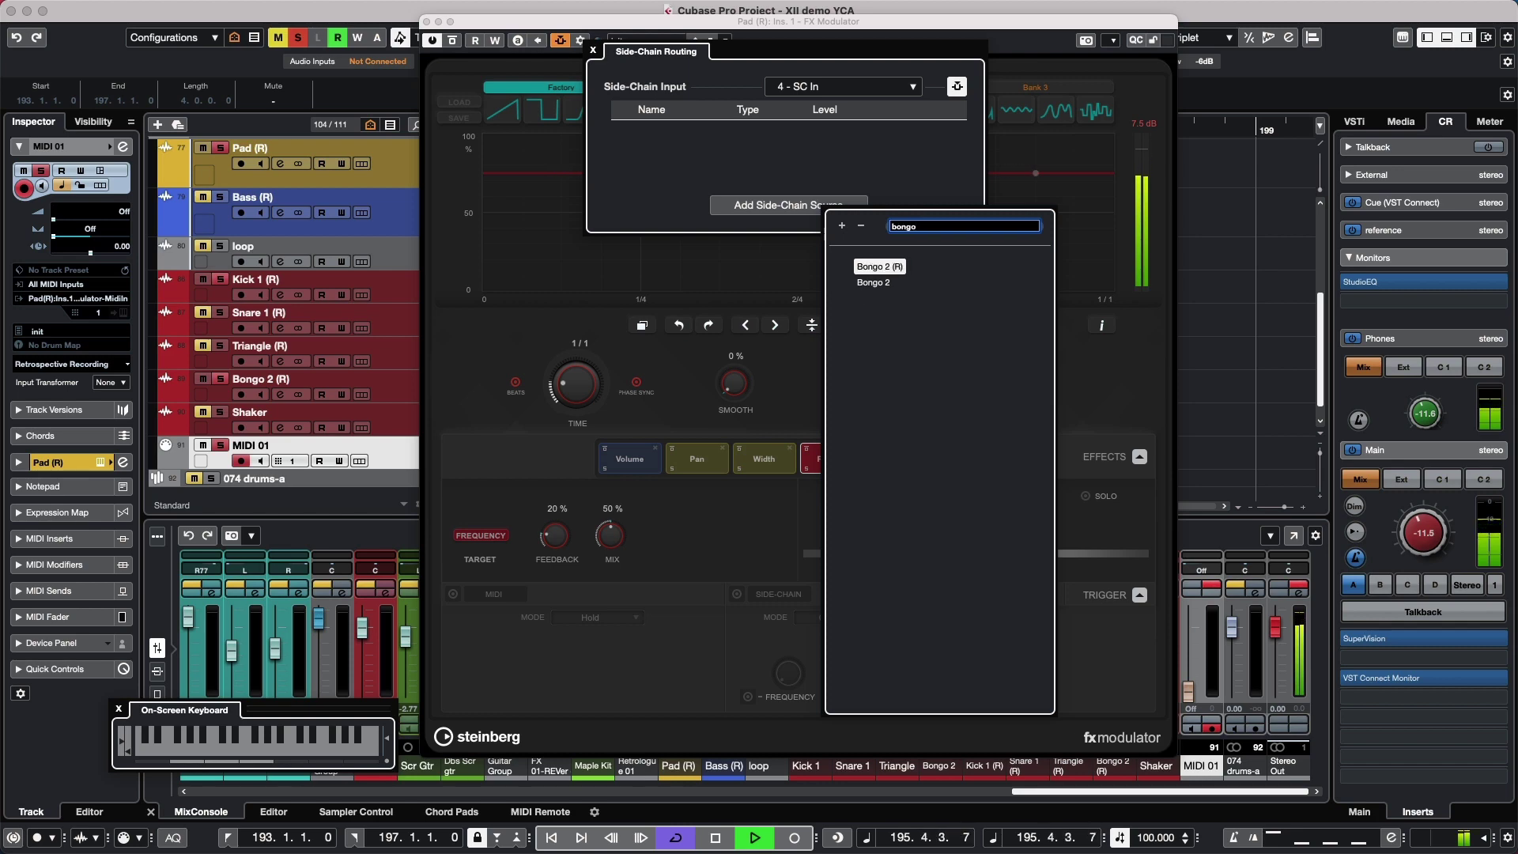
text(go)
click(885, 267)
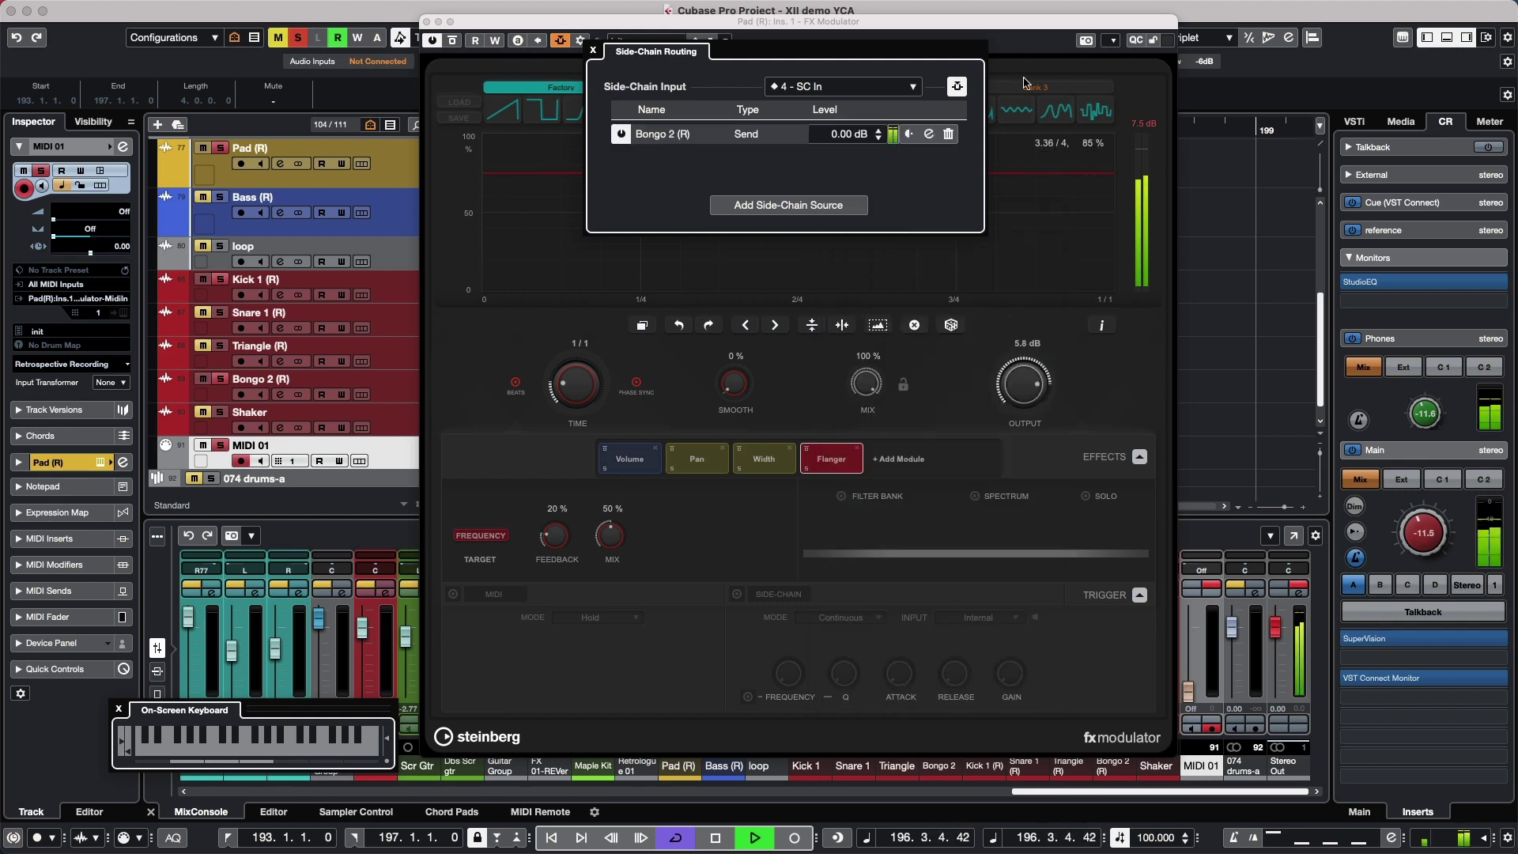
Enable the Flanger module's side-chain trigger with Side-Chain 4 as its input.
click(824, 472)
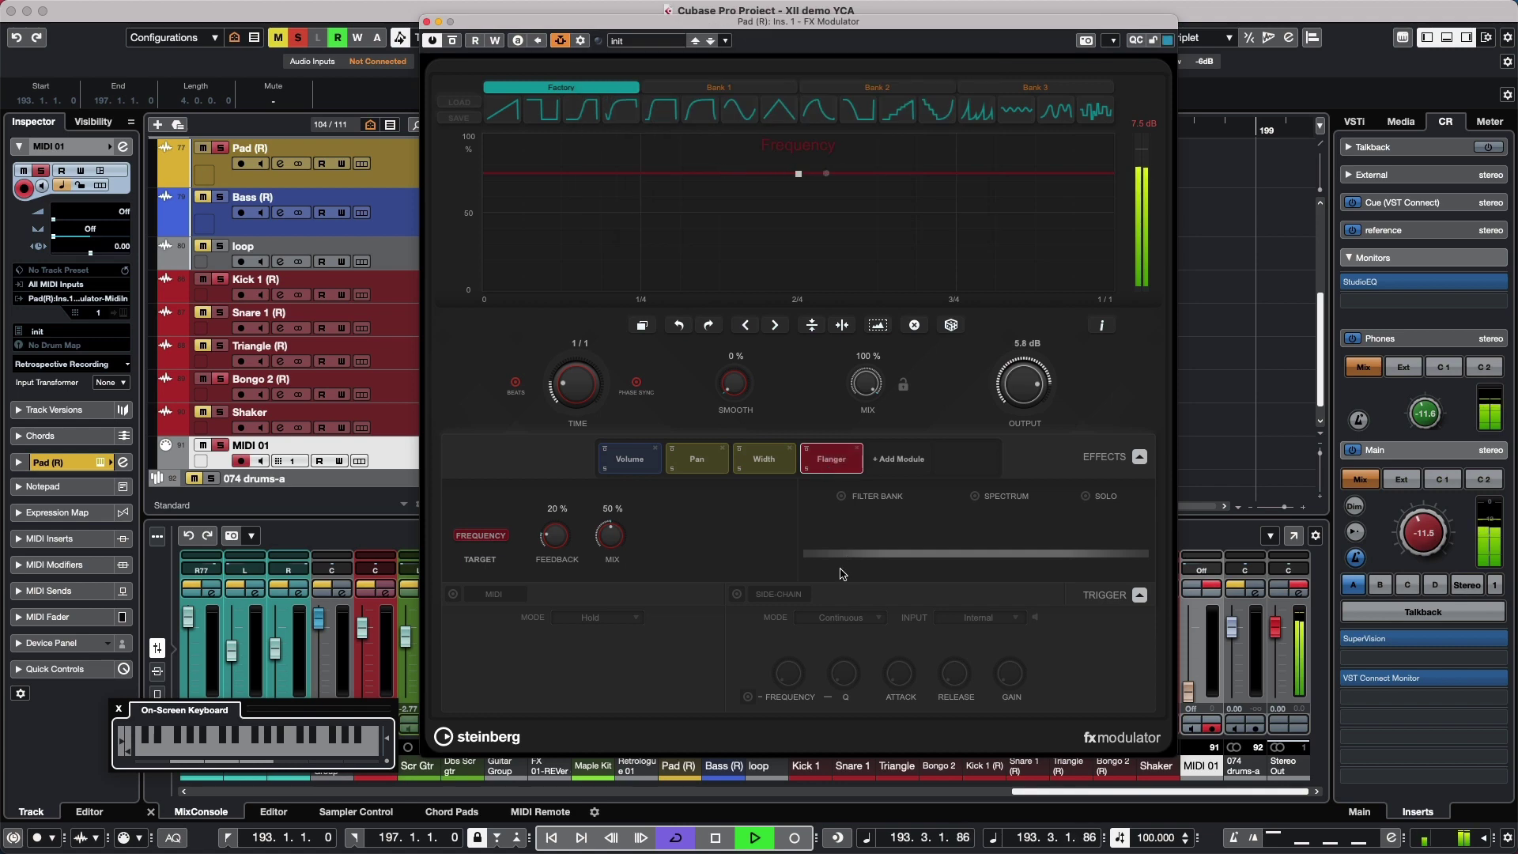
click(739, 596)
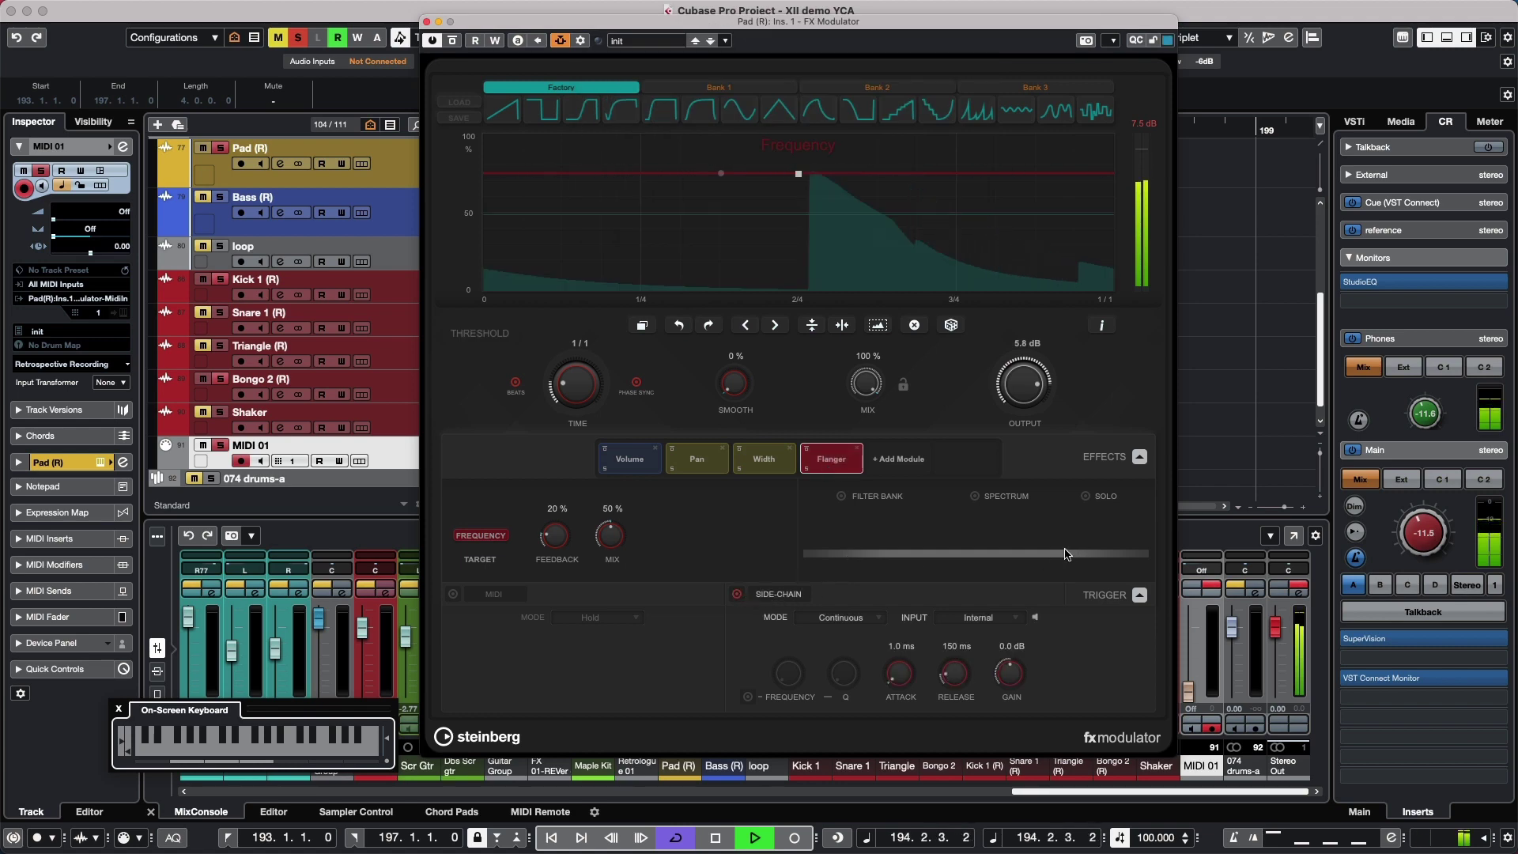
click(979, 617)
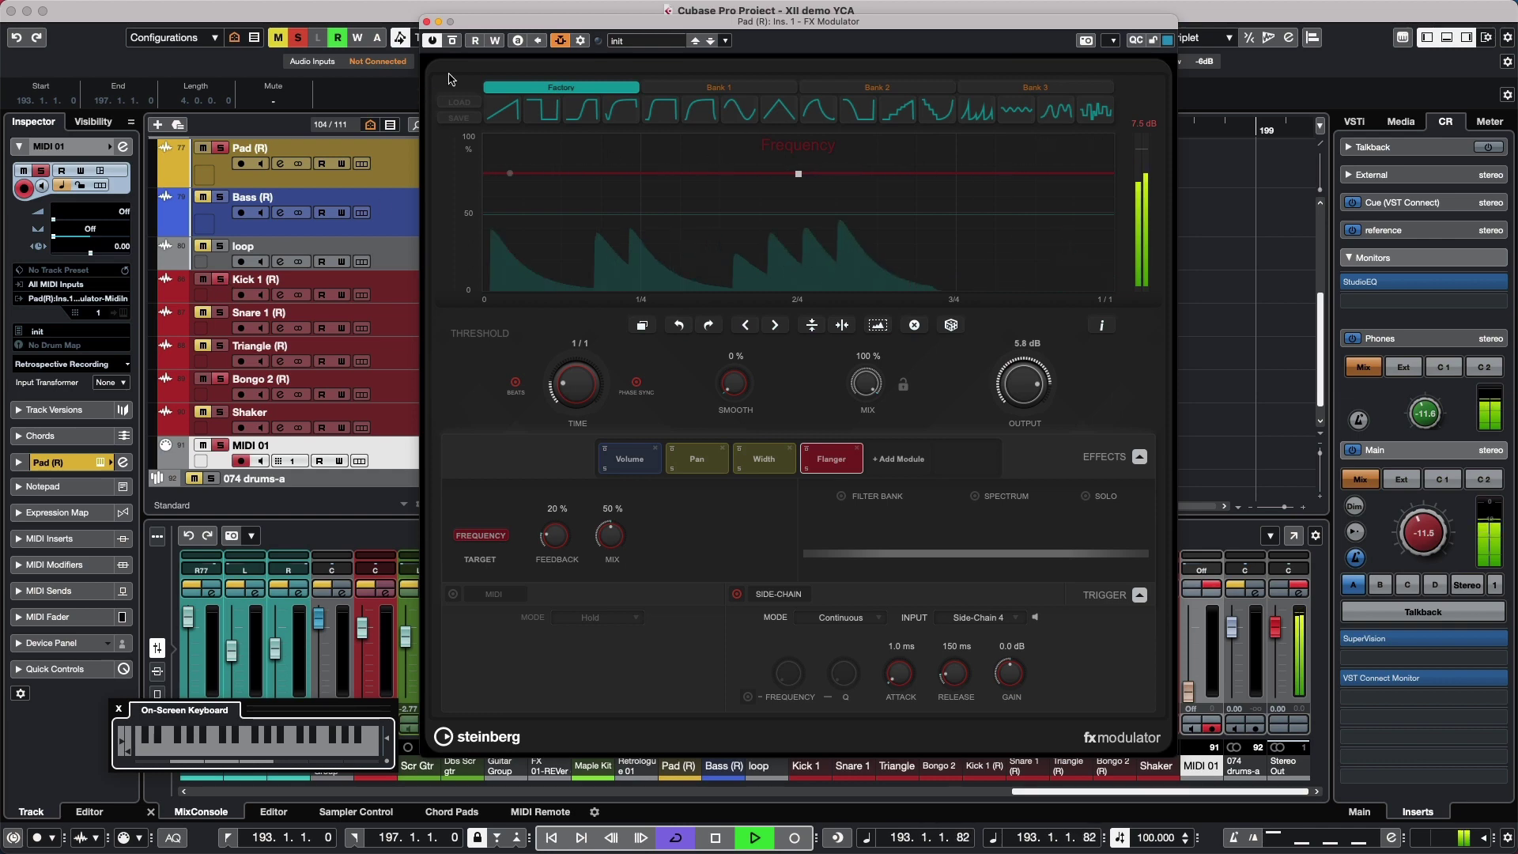
Clear the track solos to hear the full mix, and set the pad FX Modulator's overall mix to 87 %.
click(227, 155)
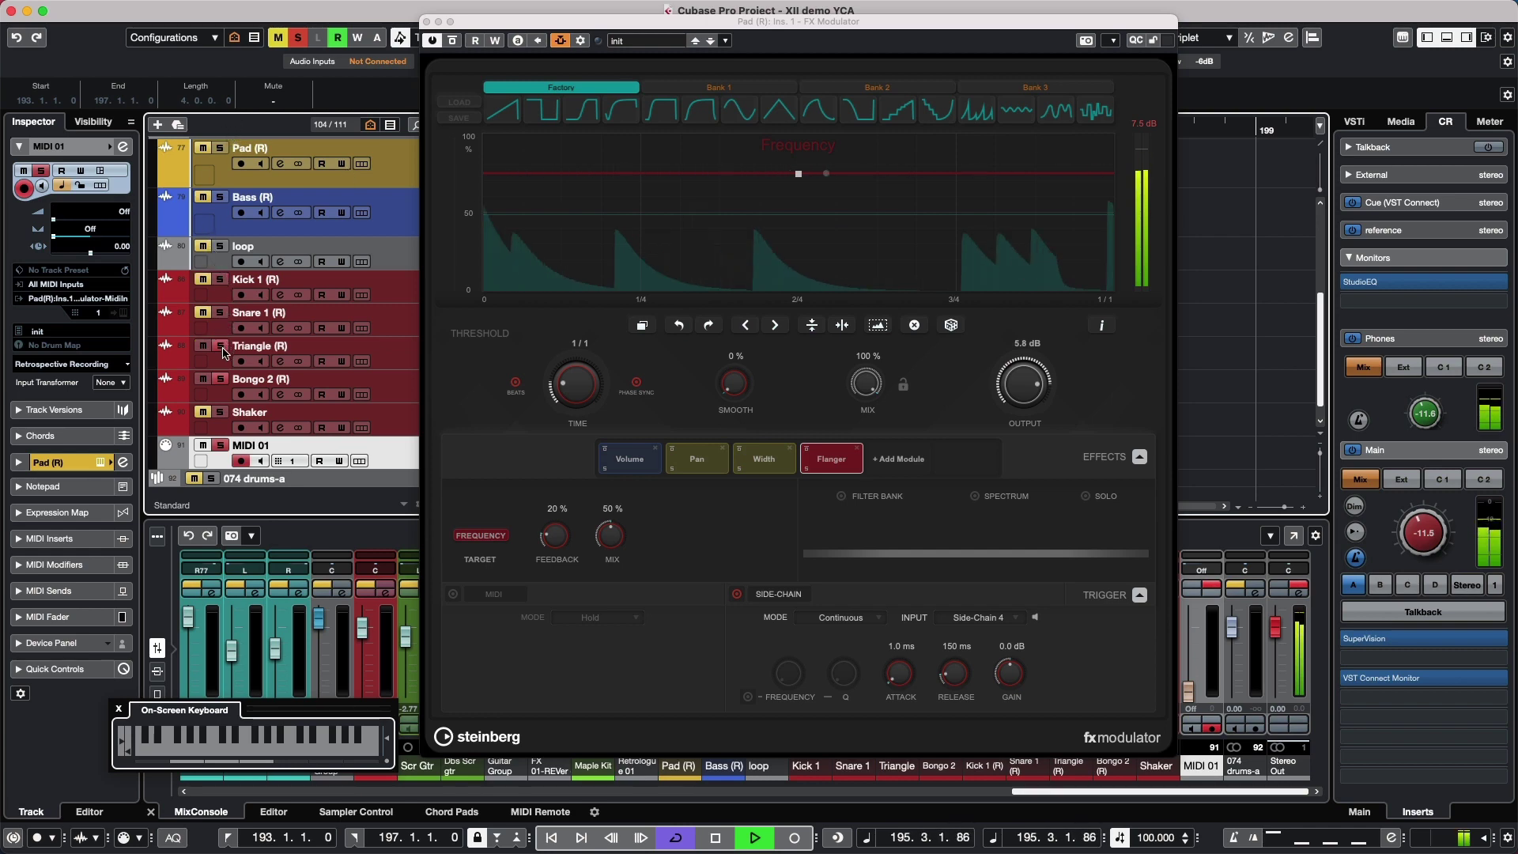
click(222, 446)
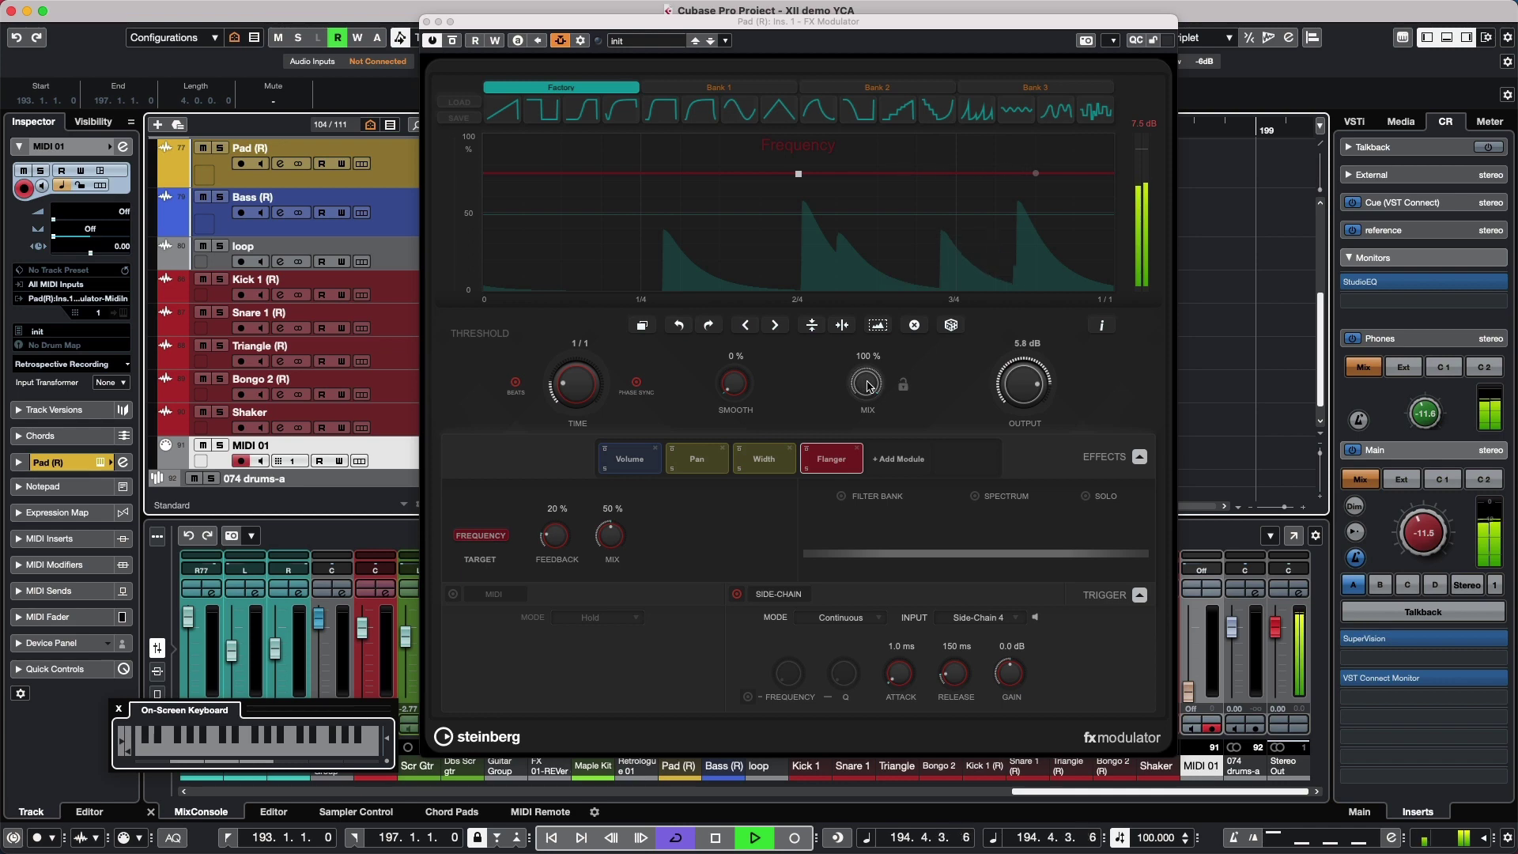
click(452, 41)
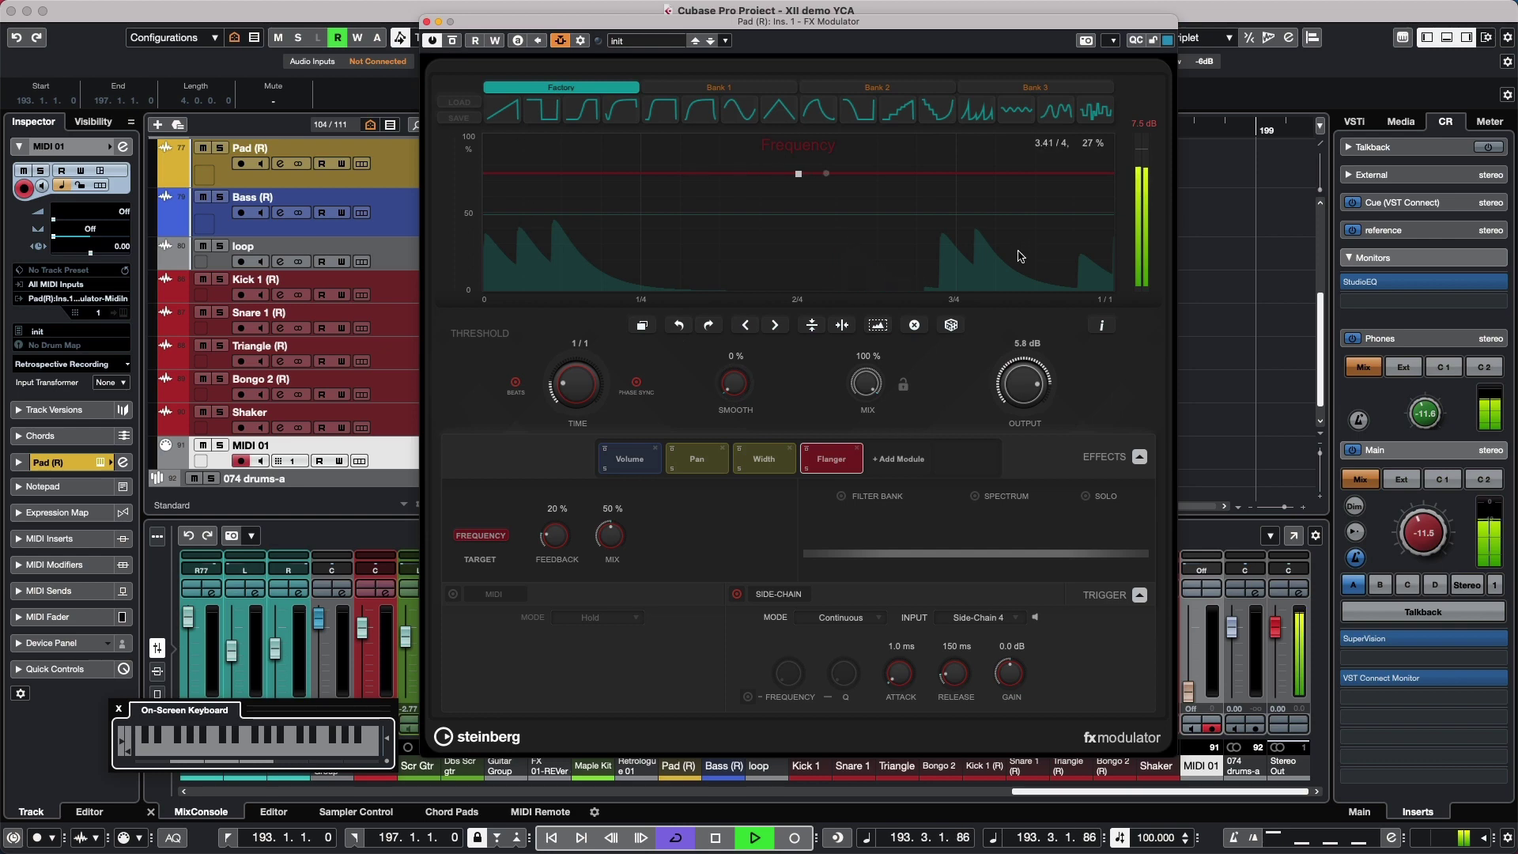
mouse_move(868, 384)
mouse_down()
mouse_move(870, 445)
mouse_move(876, 420)
mouse_move(823, 607)
mouse_move(864, 399)
mouse_up()
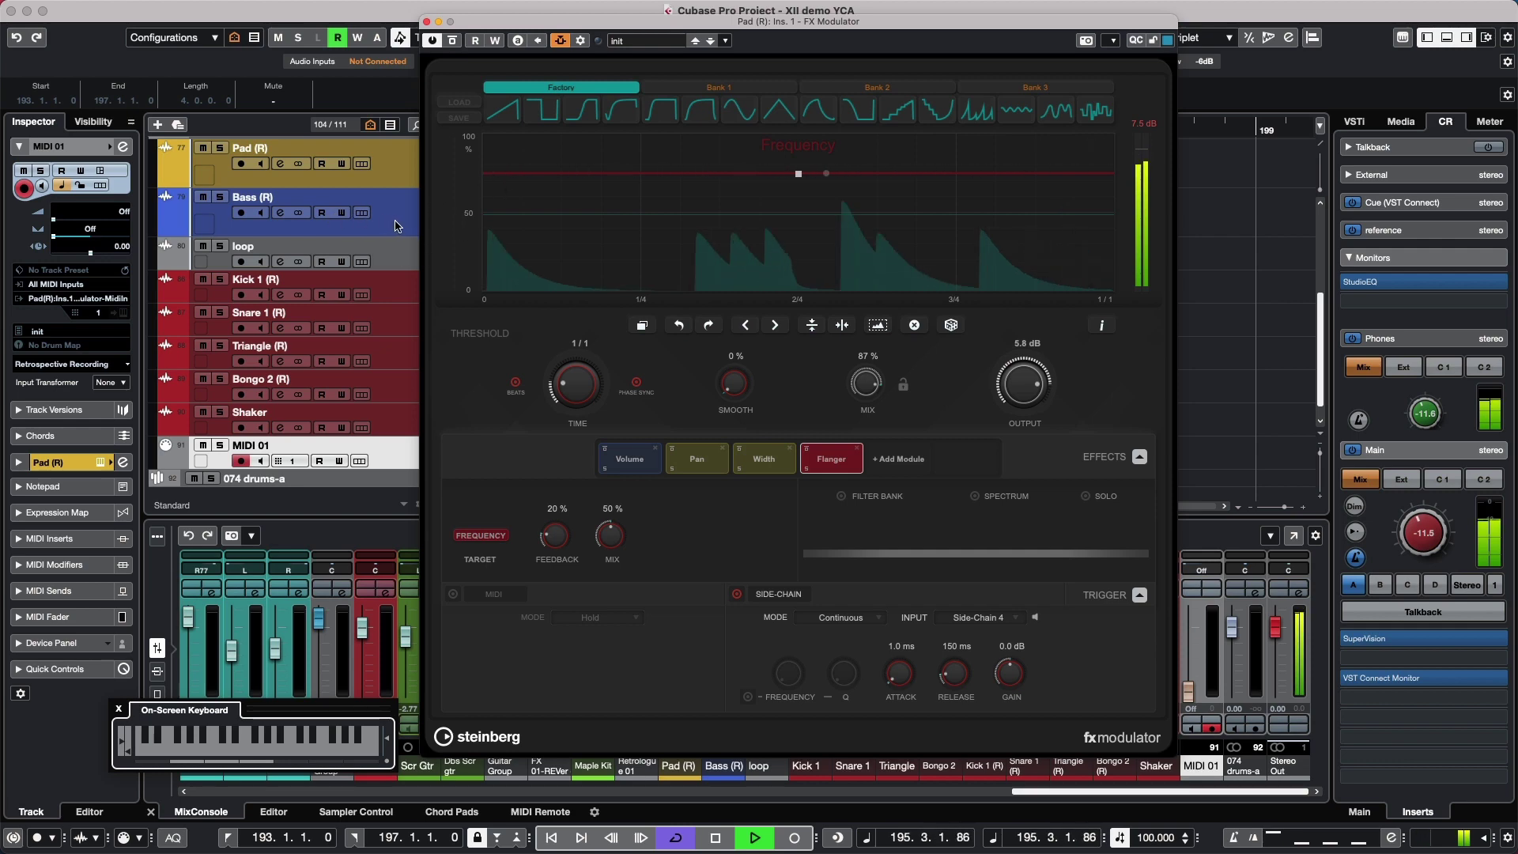
Solo and select the Bass (R) track, and open its FX Modulator insert.
click(221, 199)
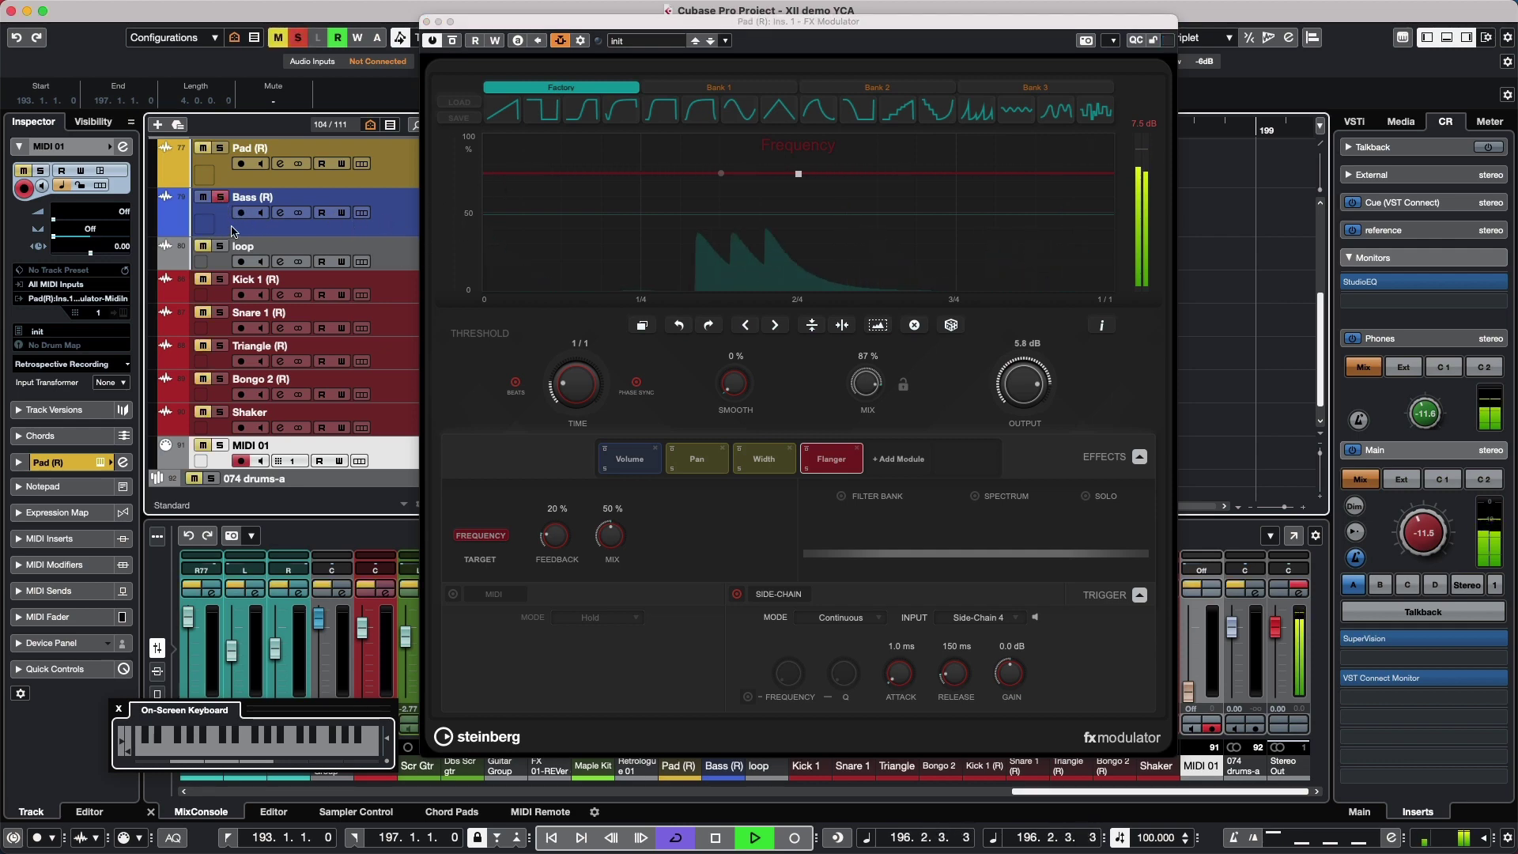
click(407, 214)
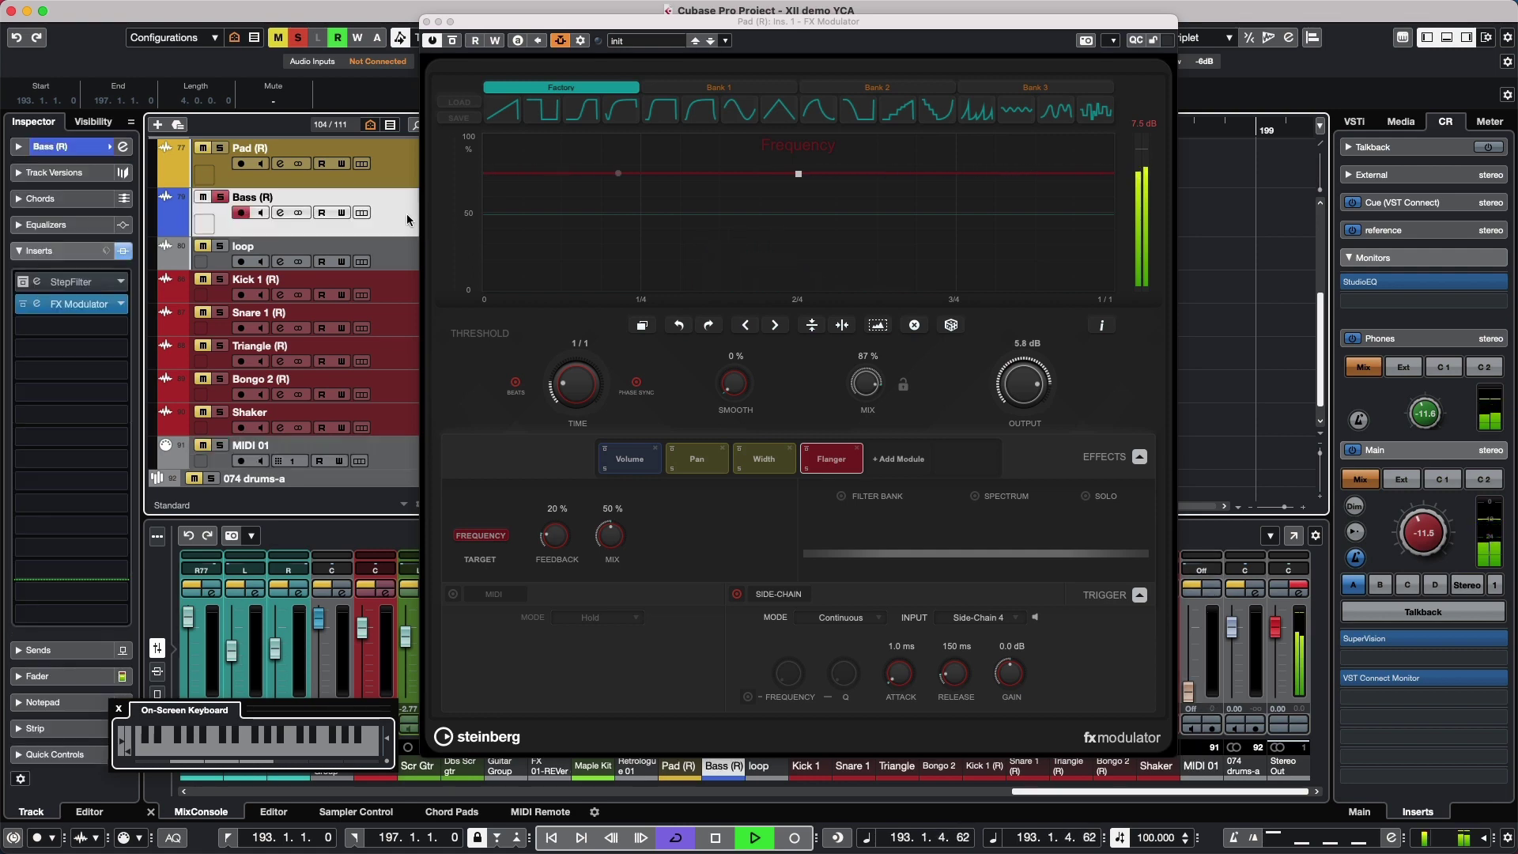
click(79, 304)
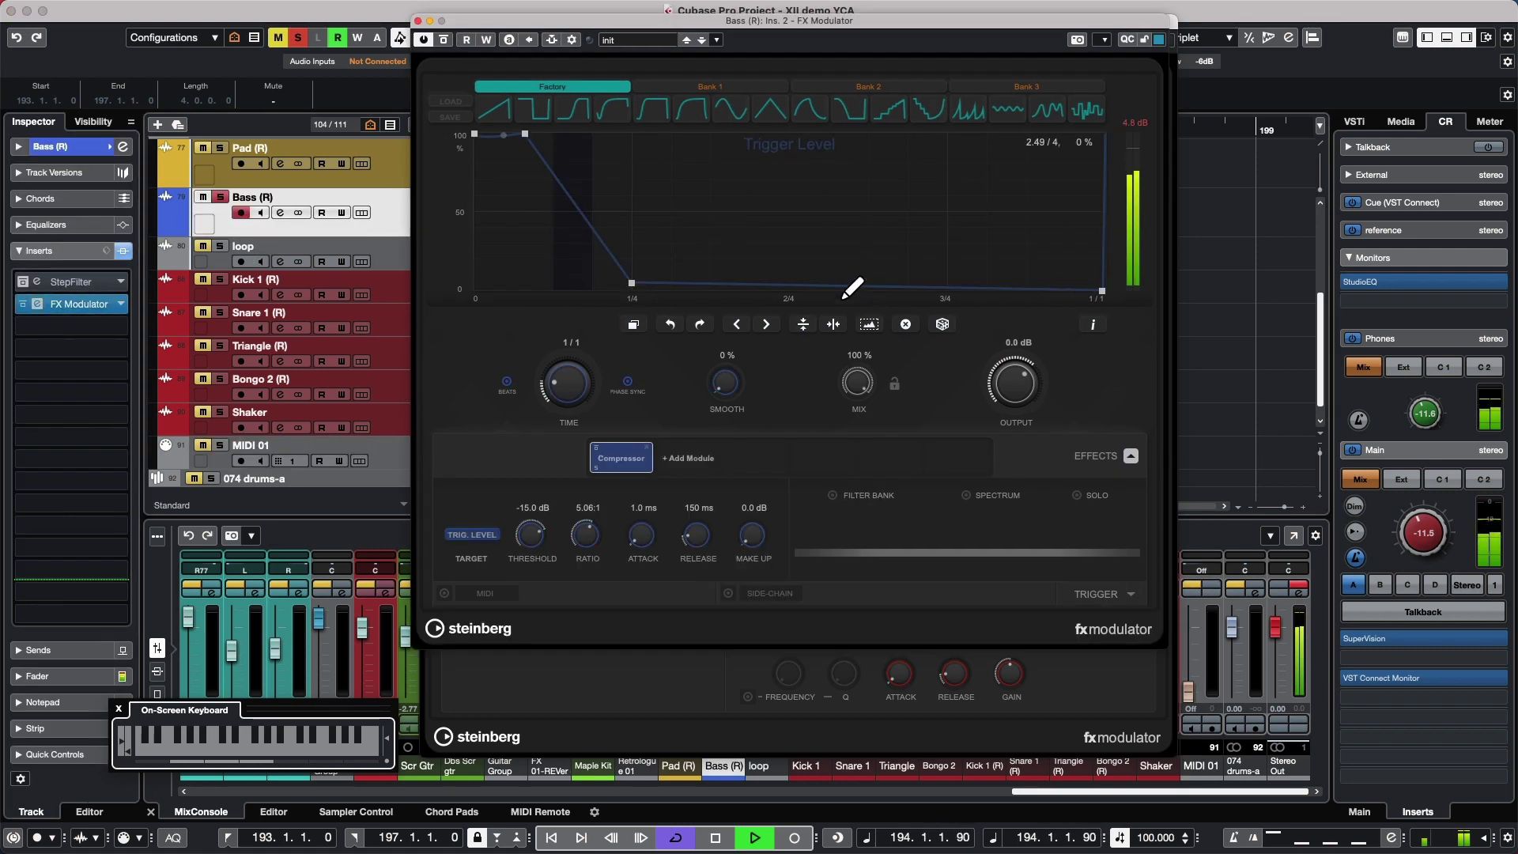
Compare the bass with FX Modulator bypassed and active, and move the Trigger Level curve's lower point at 1/4 to about 0.65/4.
click(444, 40)
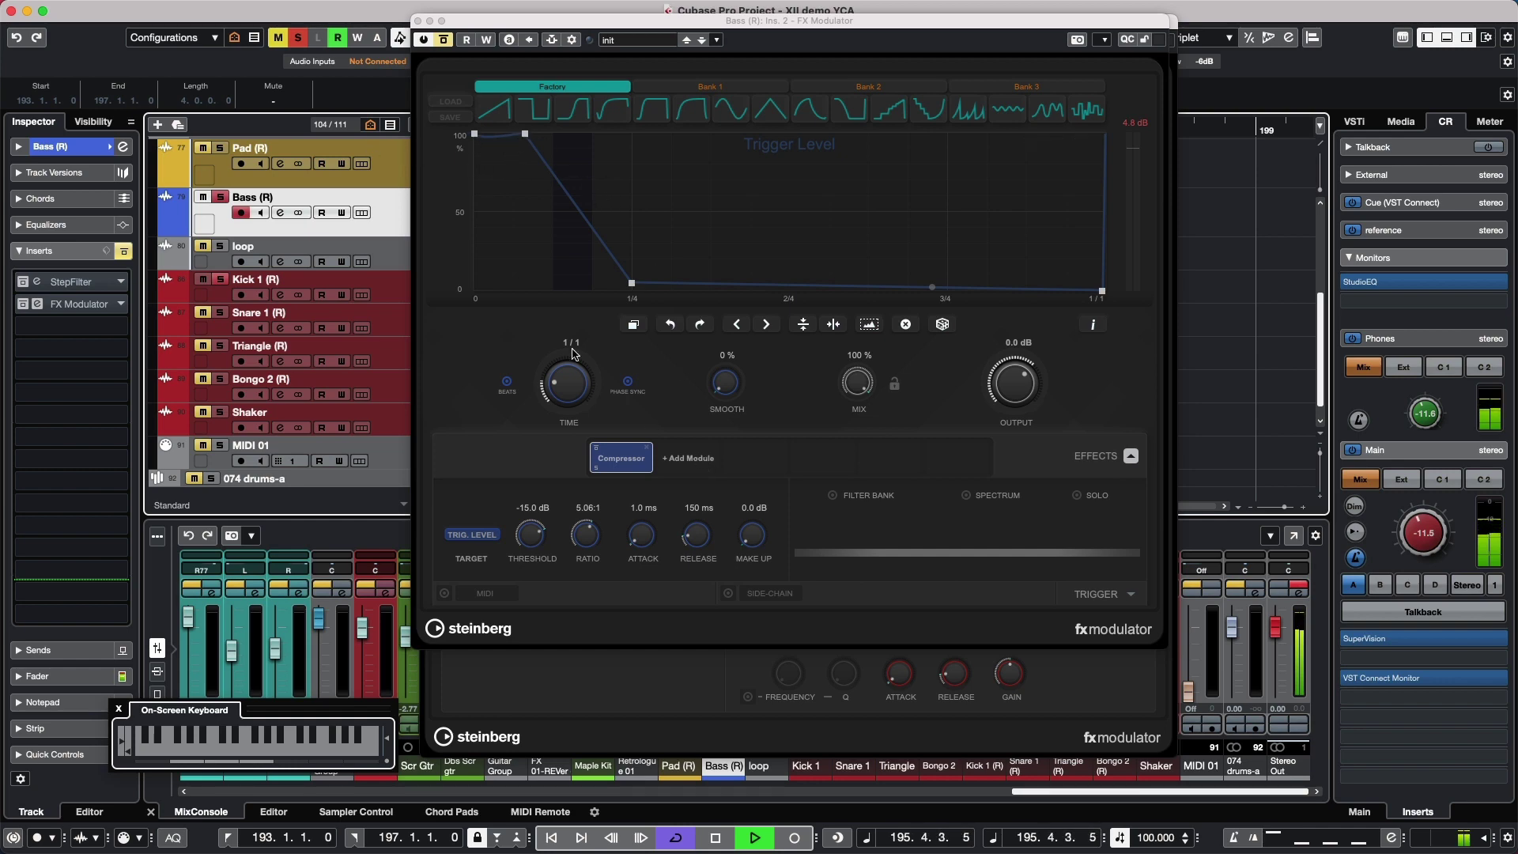
drag(632, 286, 572, 277)
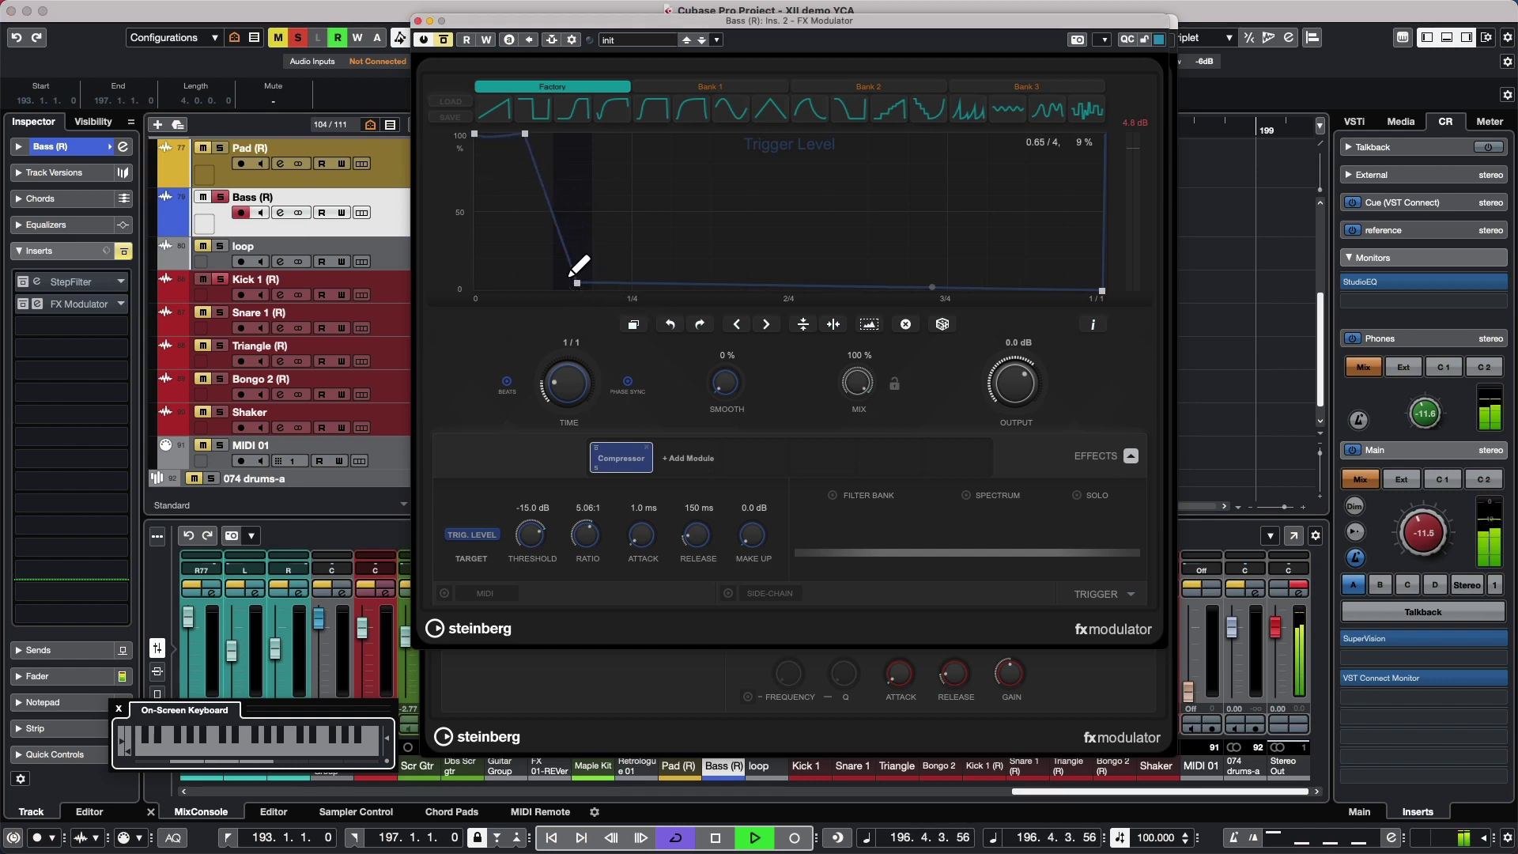
click(443, 40)
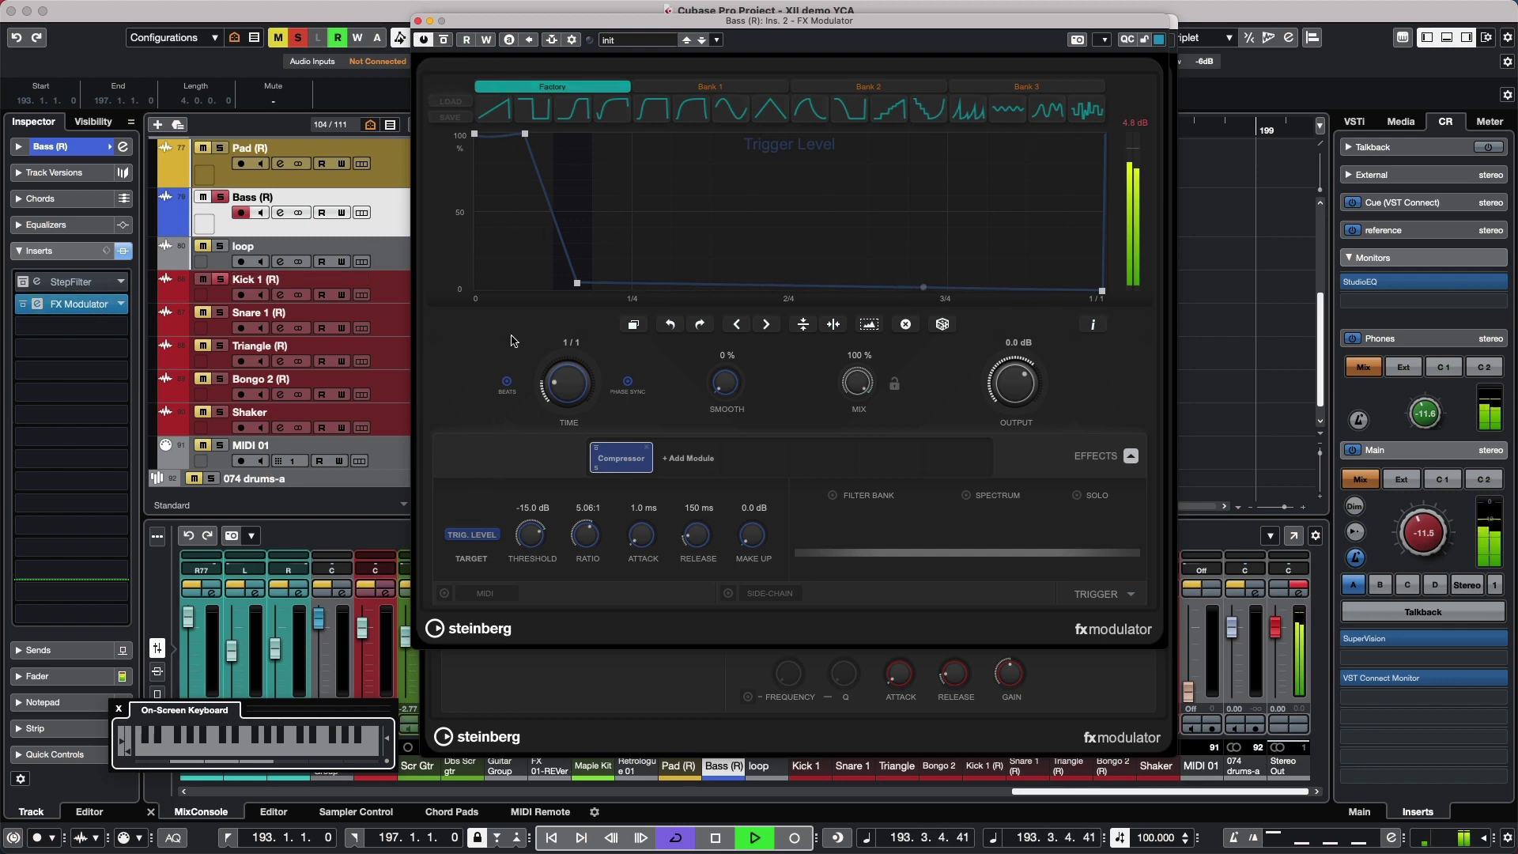
Solo and select the Pad (R) track alongside the bass, and open its FX Modulator insert.
click(222, 150)
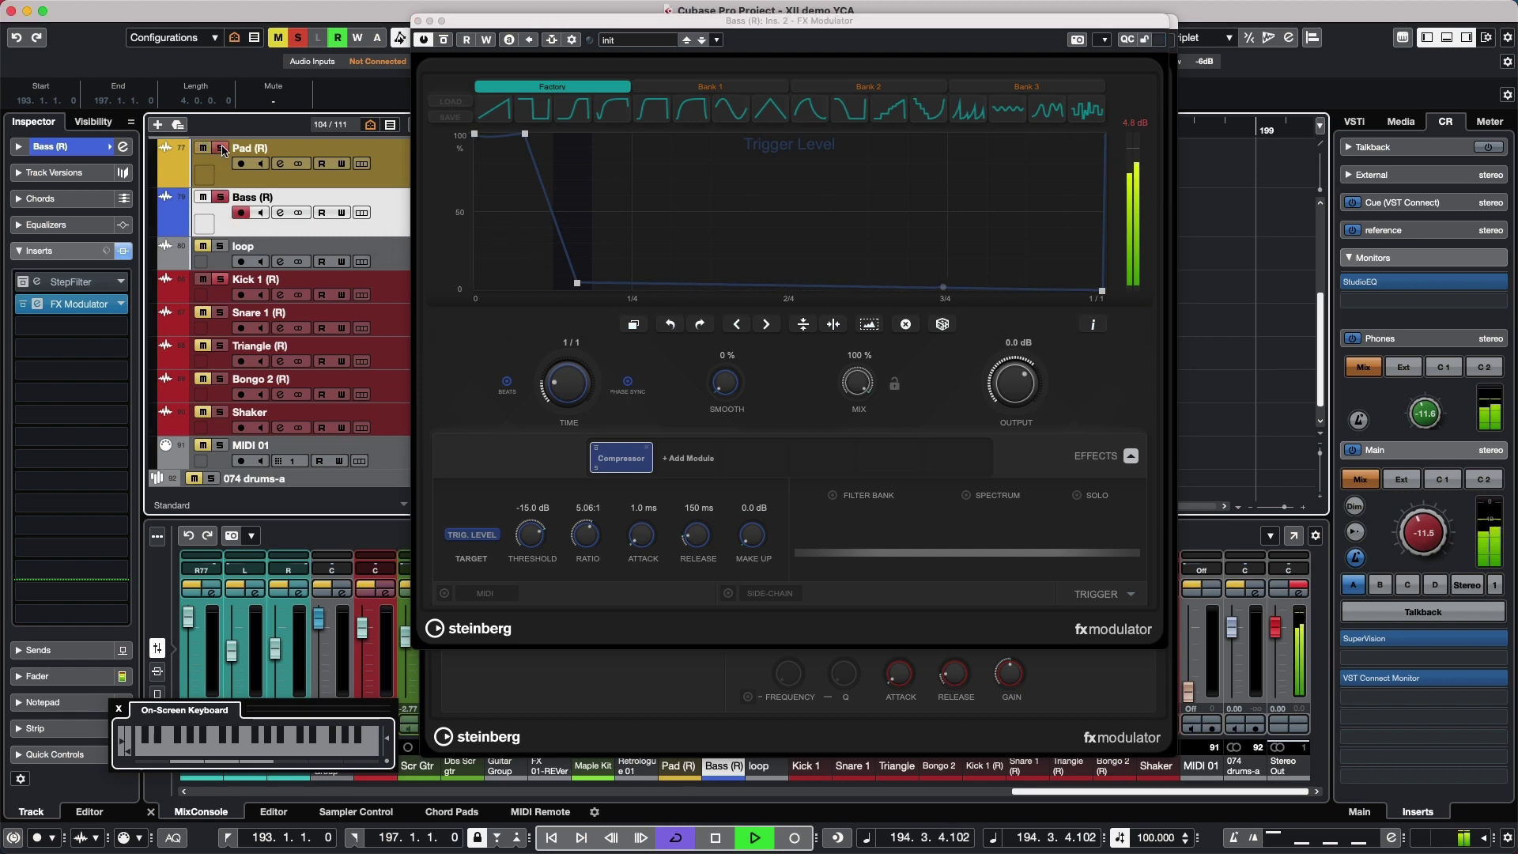
click(385, 177)
click(108, 282)
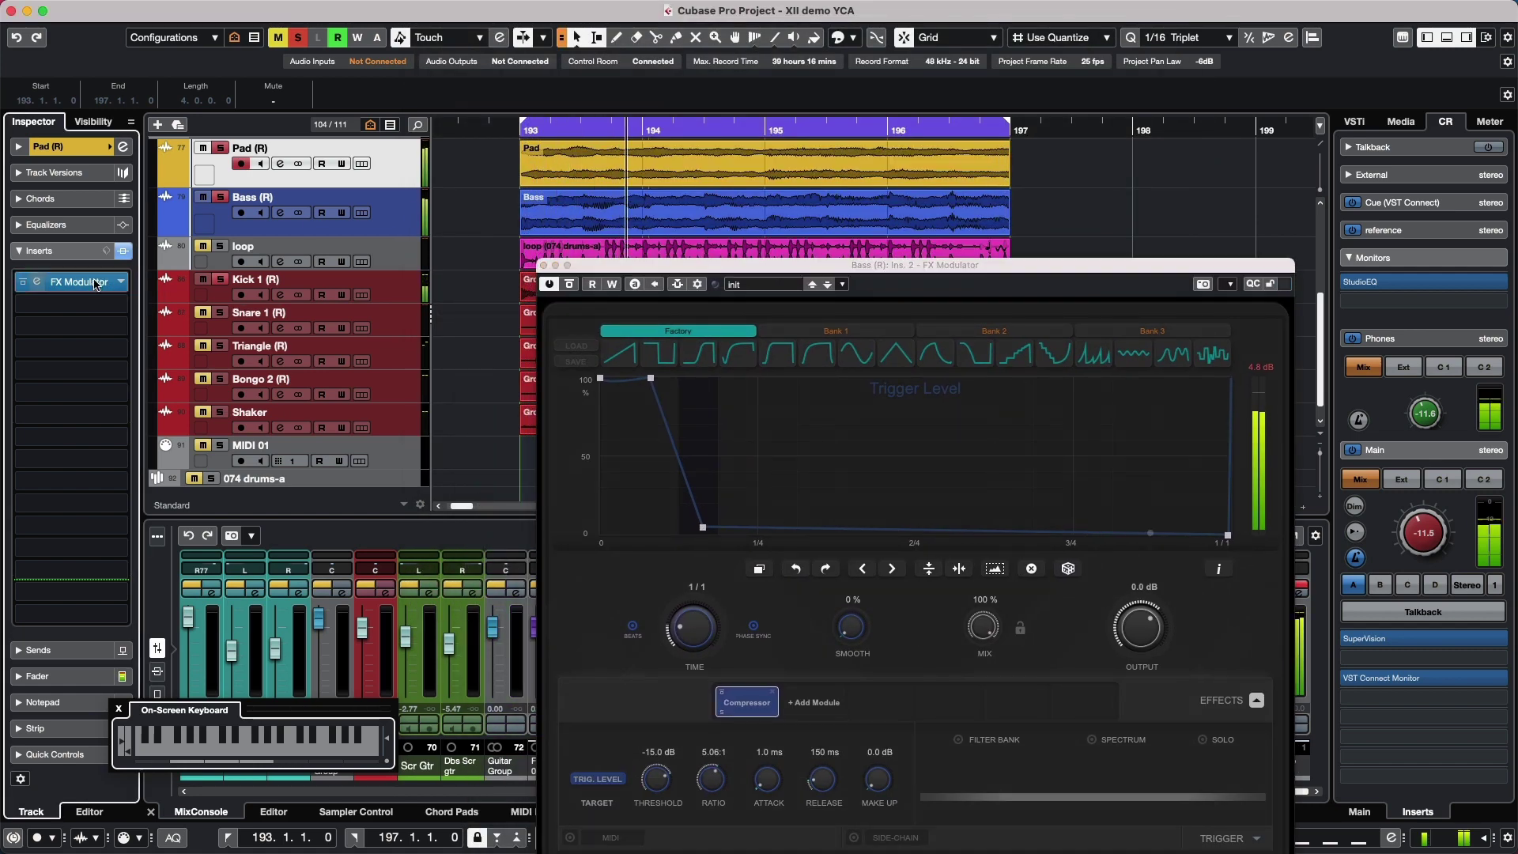
click(37, 281)
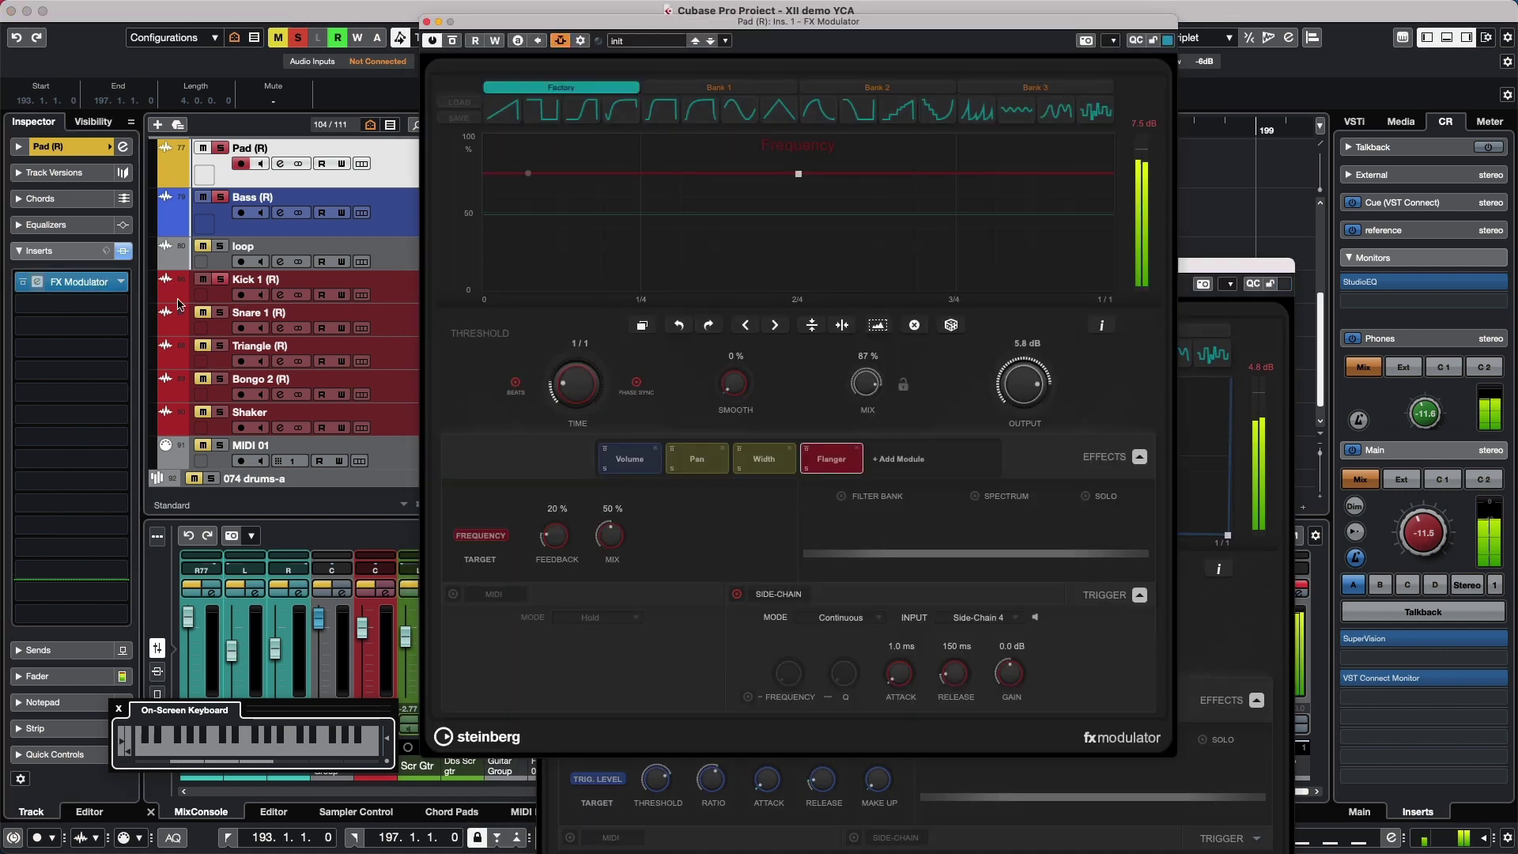
Show the pad's Volume module, and bring the bass FX Modulator window to the front, moved up over the pad's plug-in window.
click(621, 469)
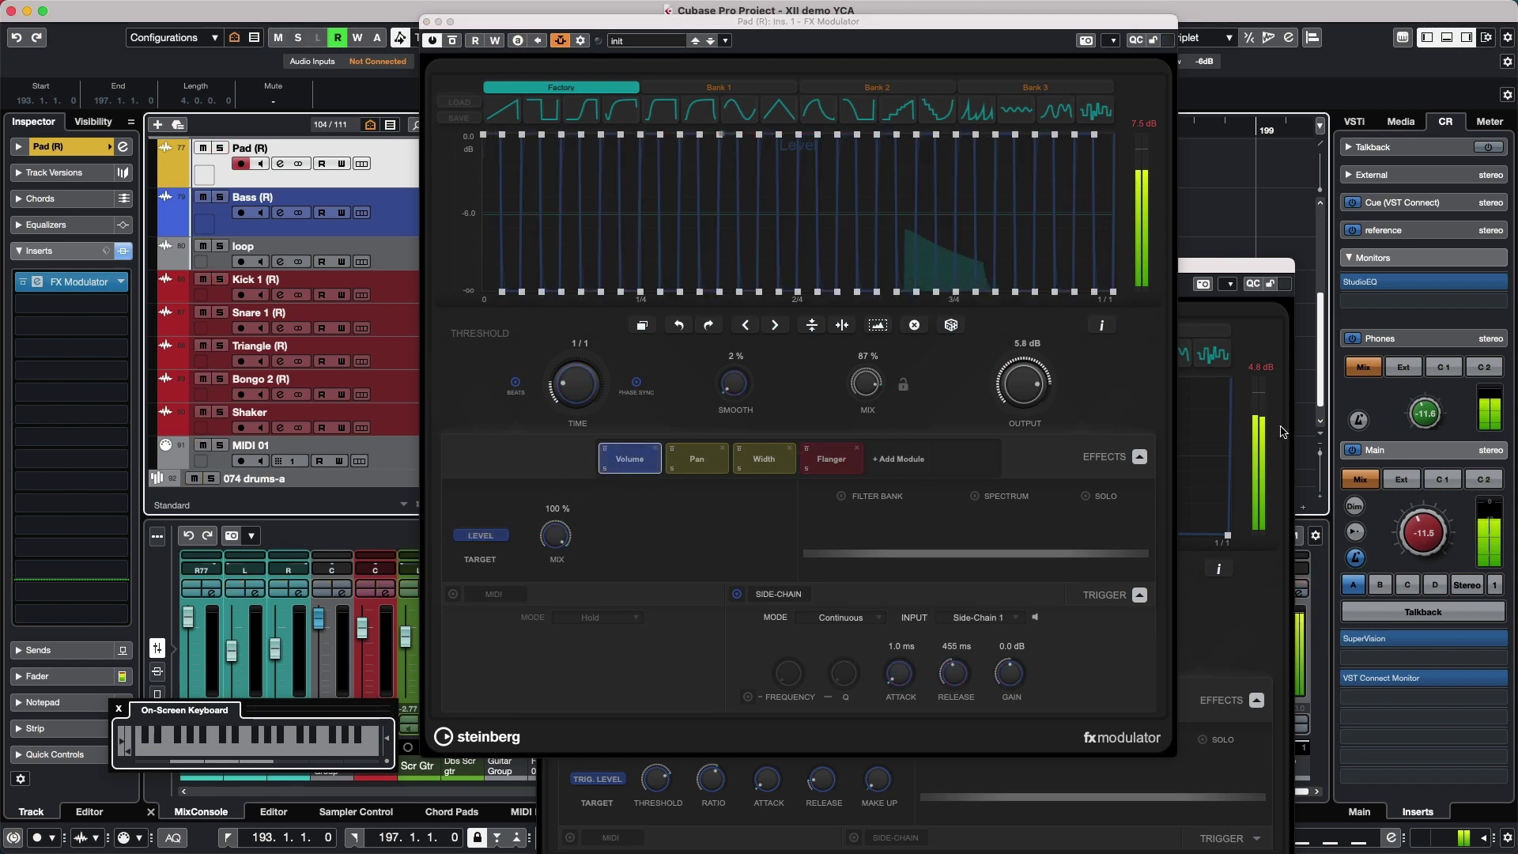
click(1199, 265)
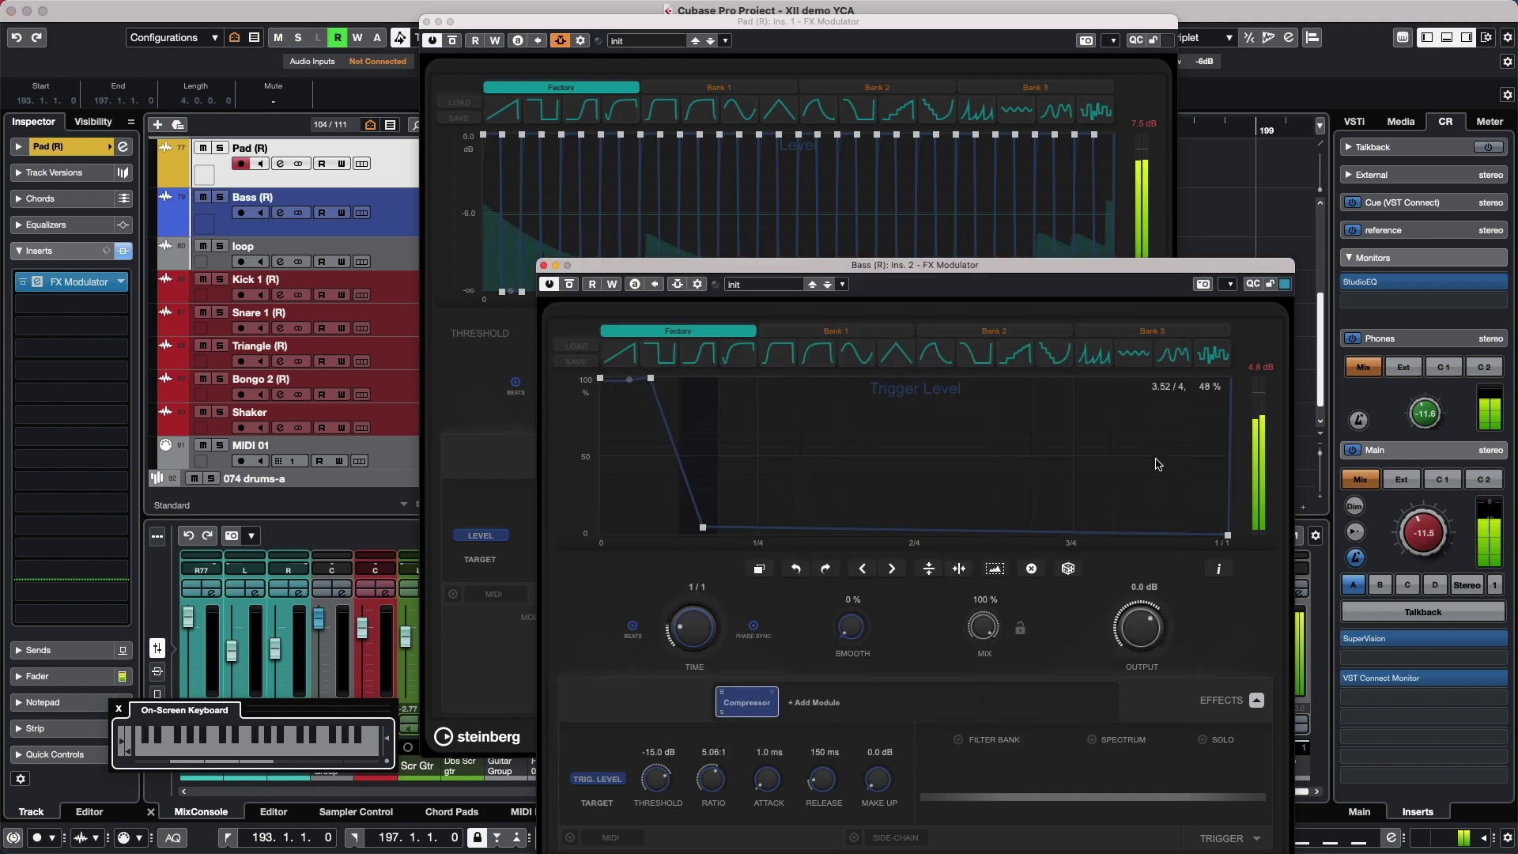
drag(1003, 258, 1033, 25)
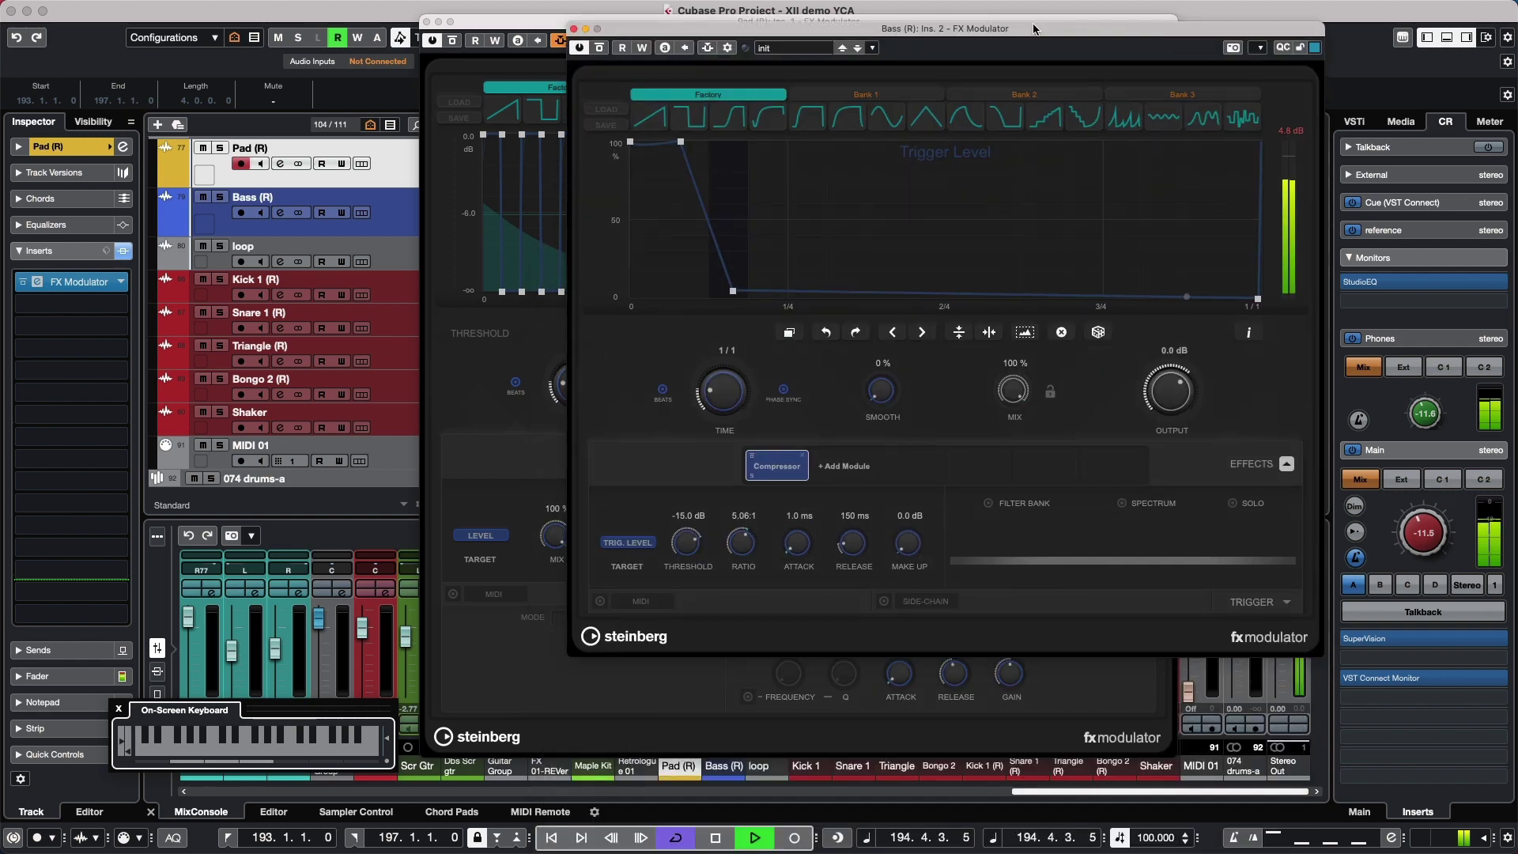